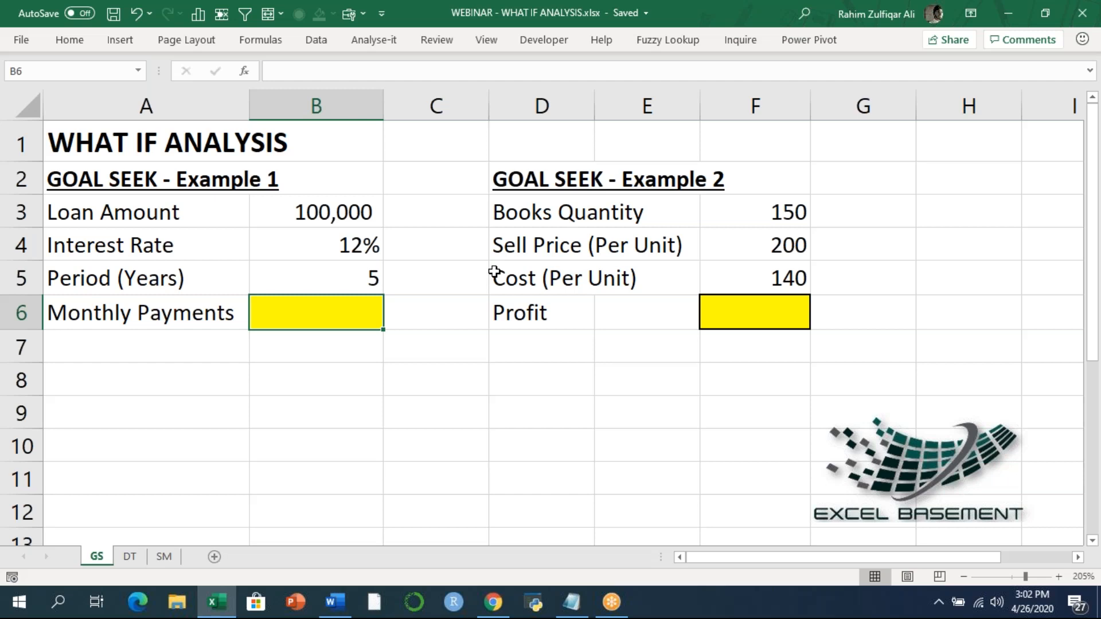
View the What-If Analysis tools available for the worksheet data
left_click(68, 39)
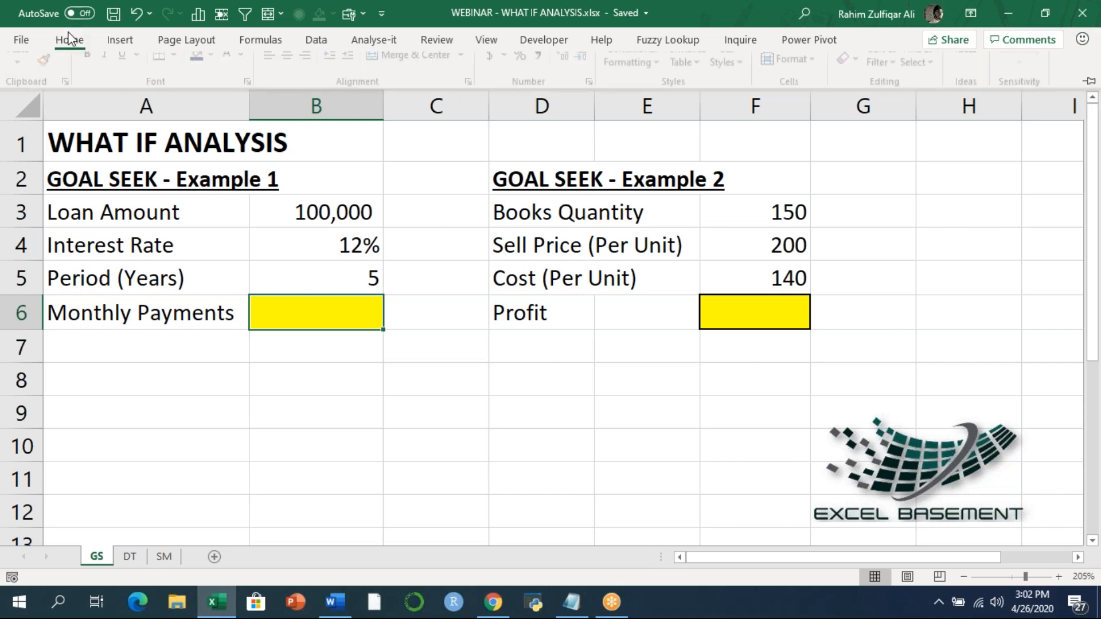
left_click(69, 39)
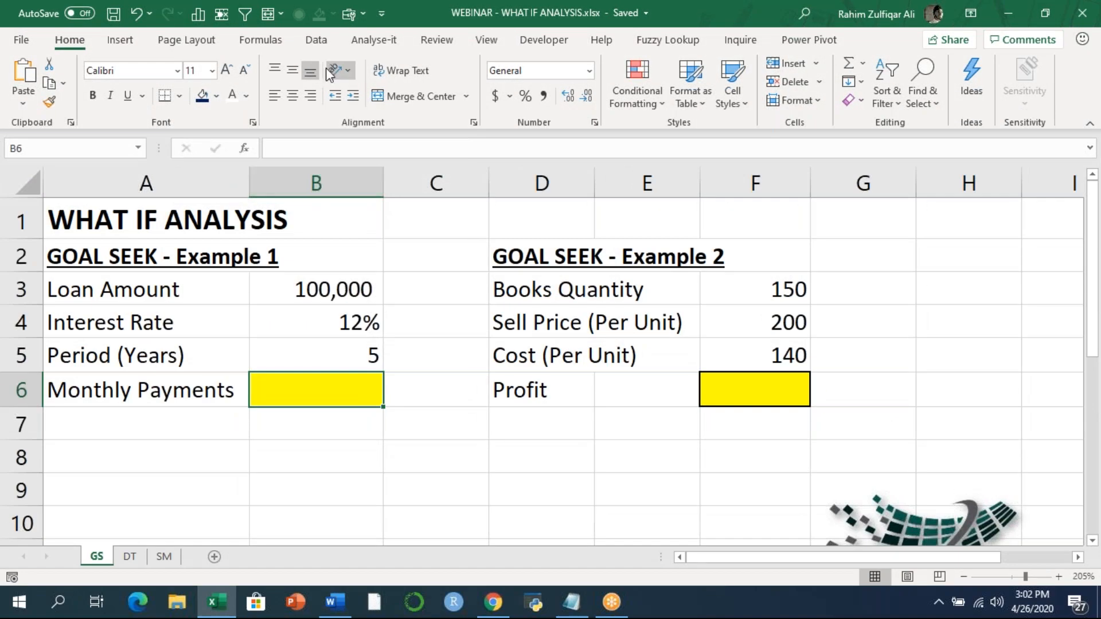
left_click(319, 43)
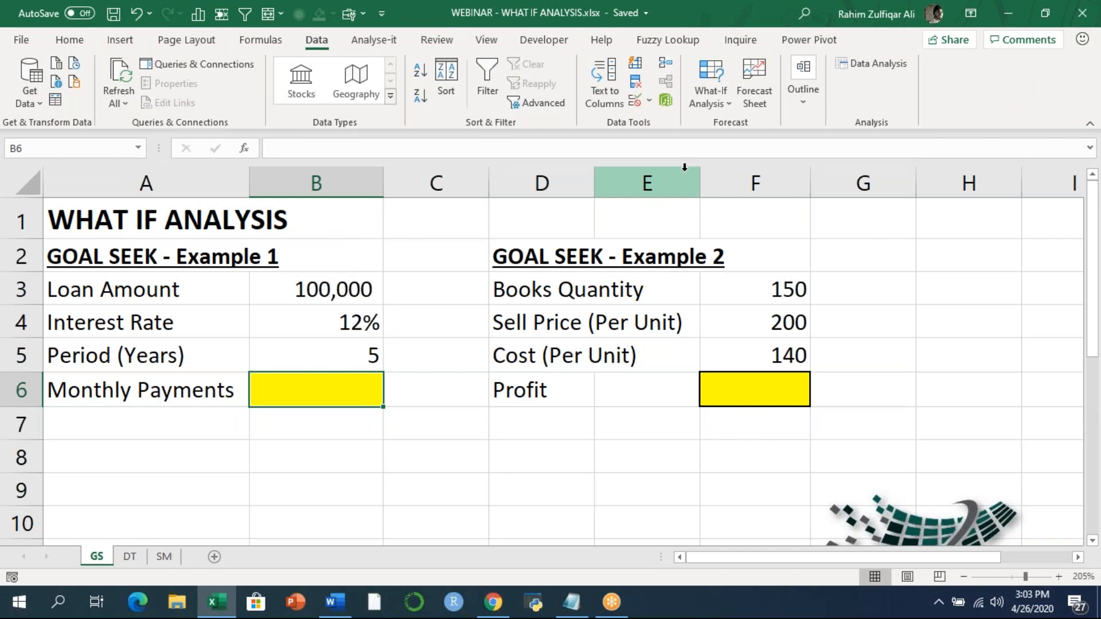
left_click(710, 103)
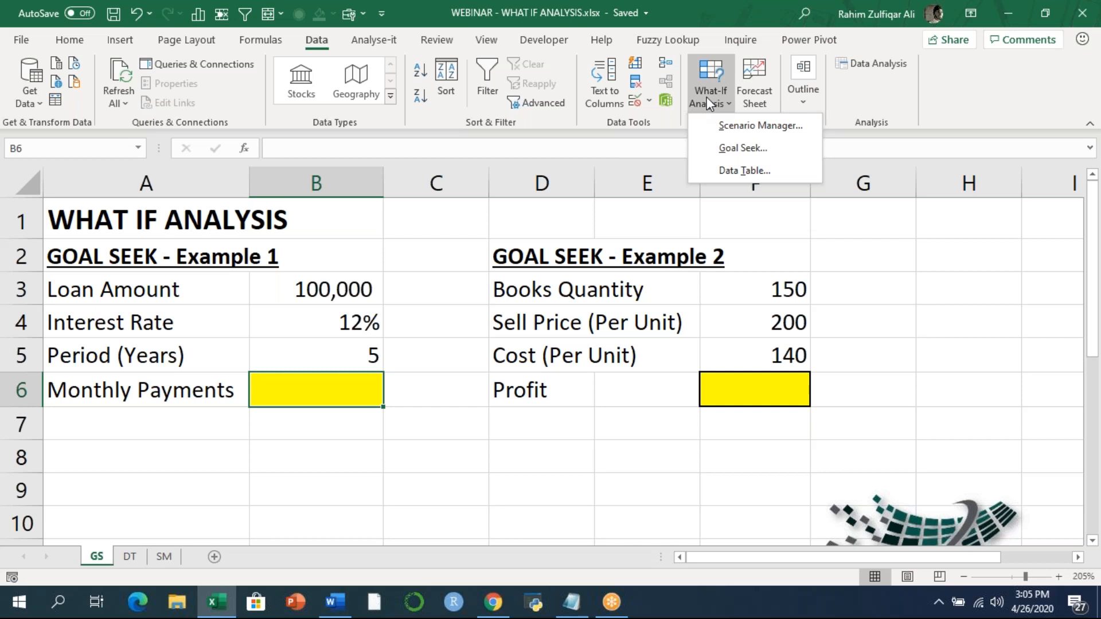
left_click(806, 23)
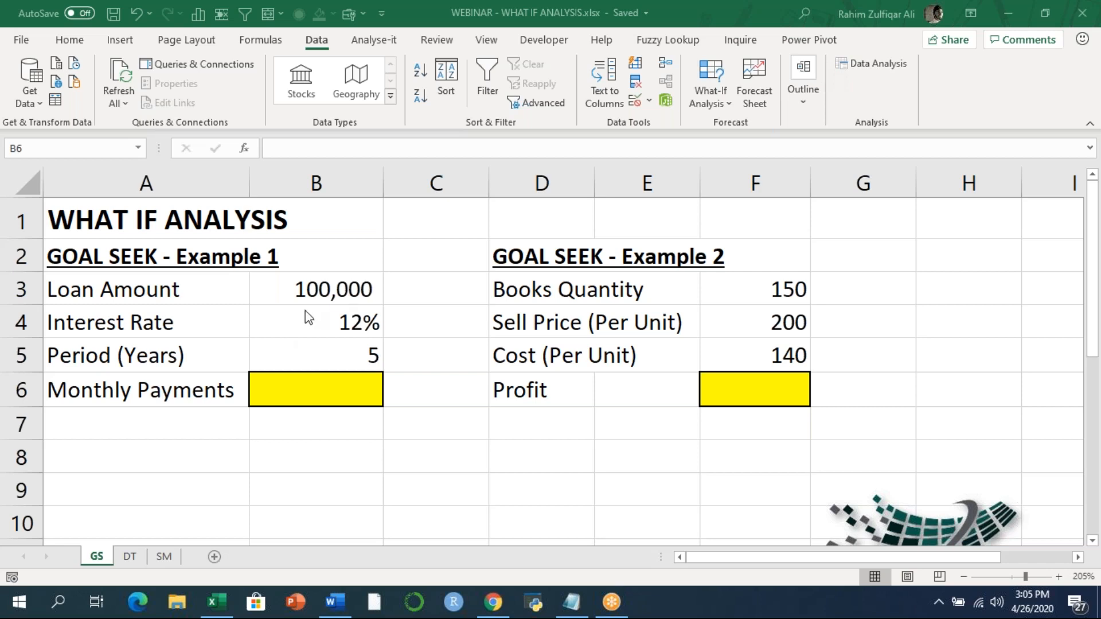
Start a PMT formula in the Monthly Payments cell B6 with the monthly rate B4/12 as its first argument
left_click(366, 306)
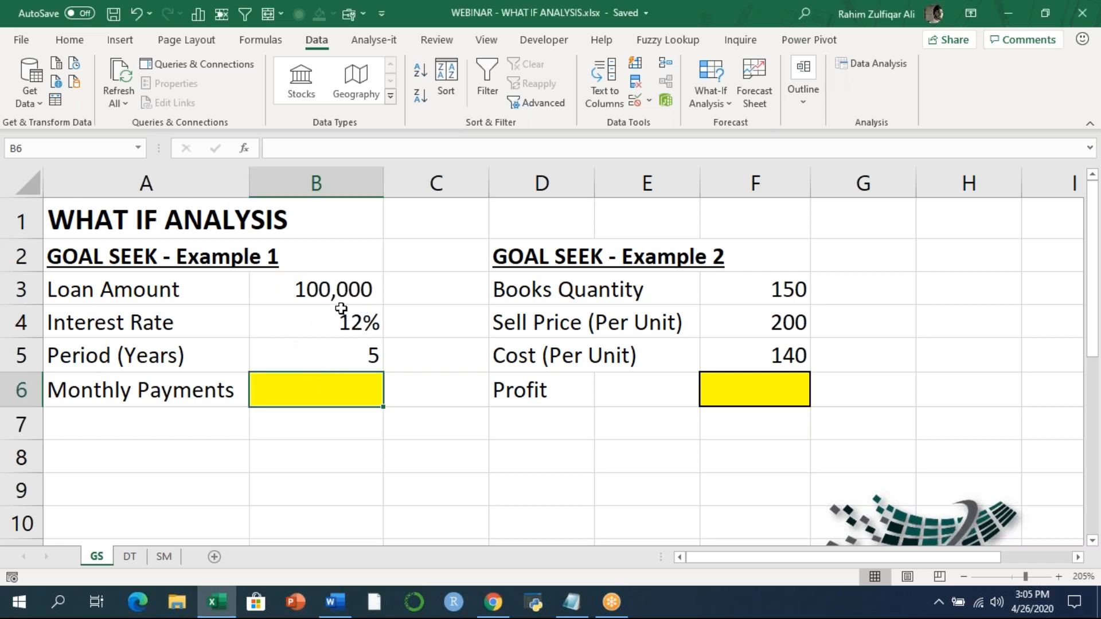
left_click(332, 292)
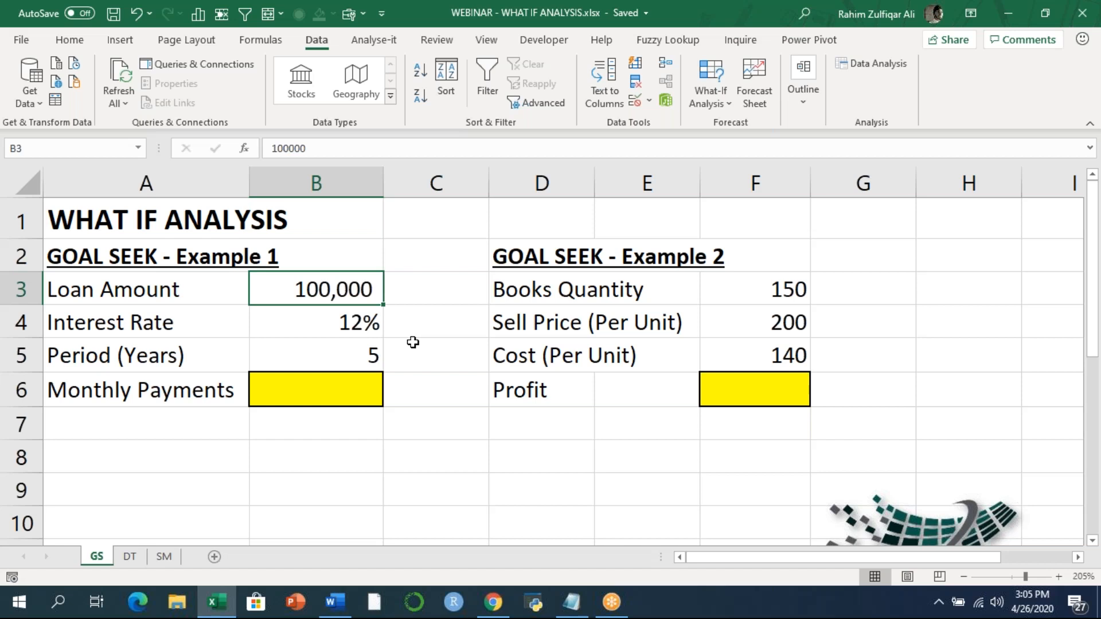
key("Down")
key("Down")
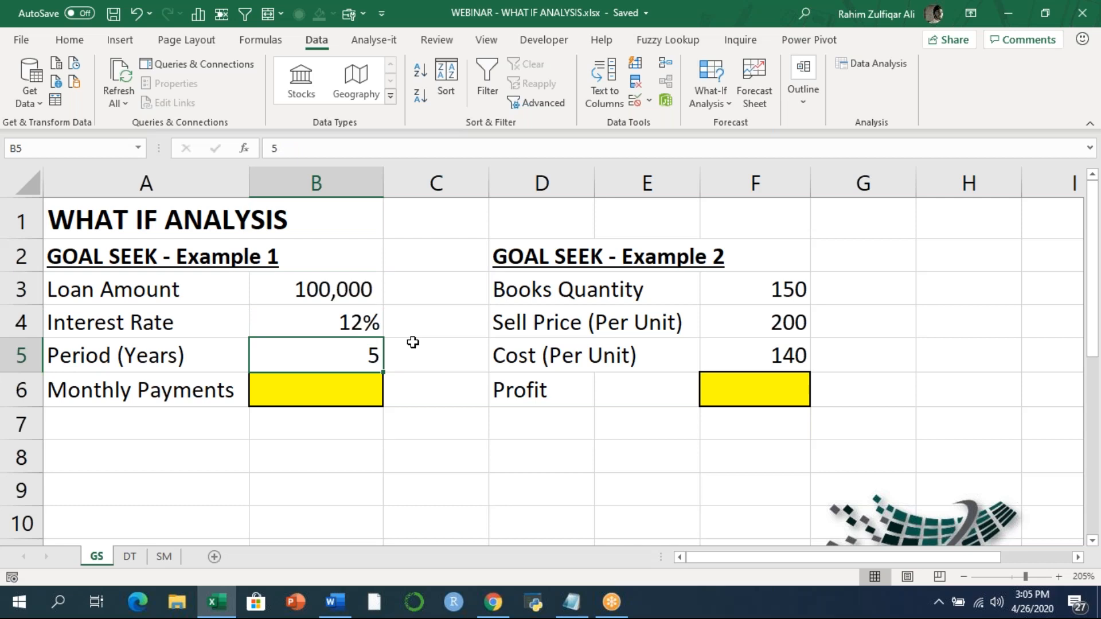
key("Down")
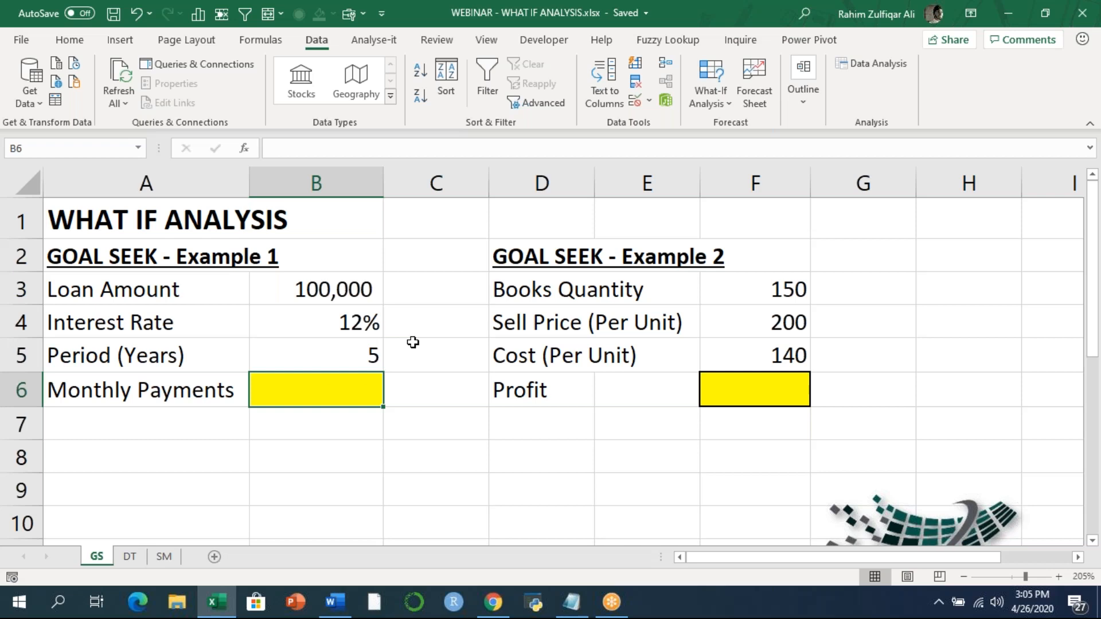
type("=")
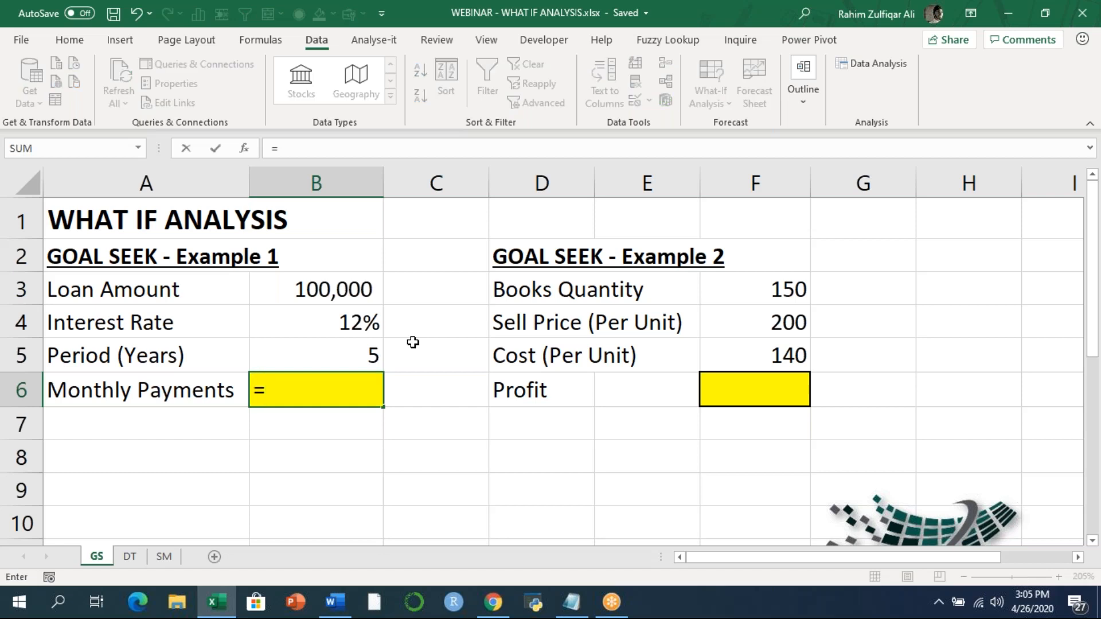
type("pmt")
key("Tab")
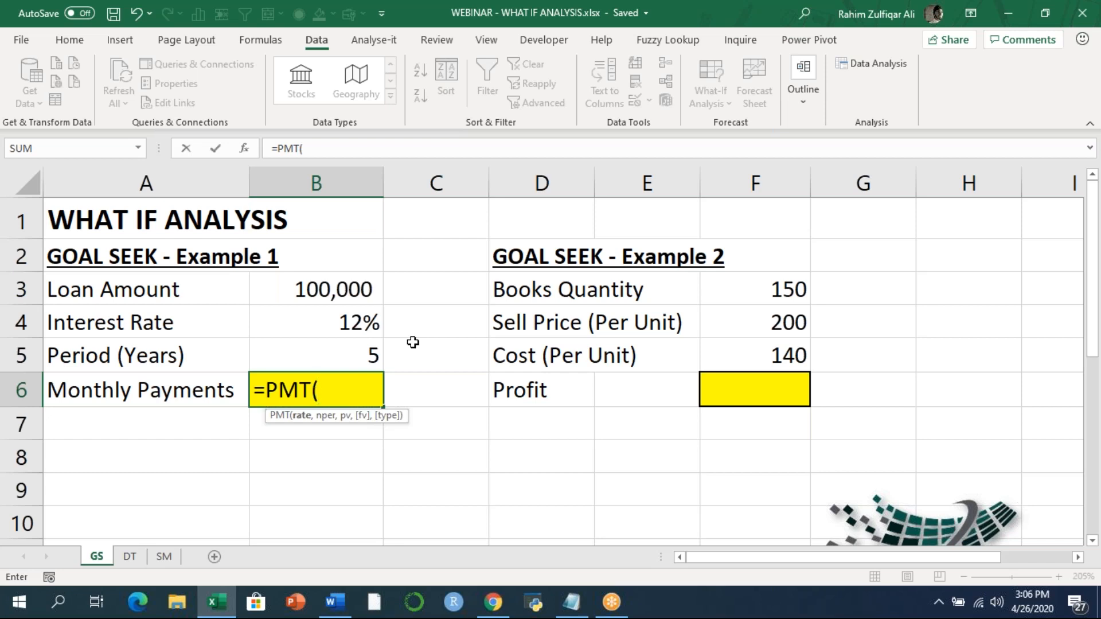
key("Up")
key("Up")
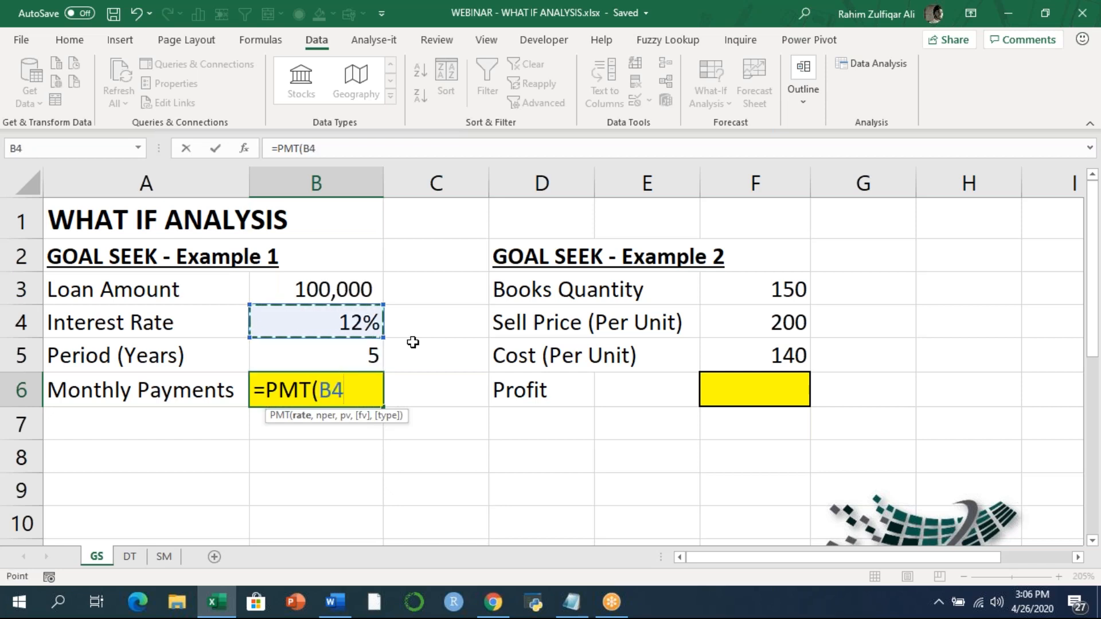
type("/12")
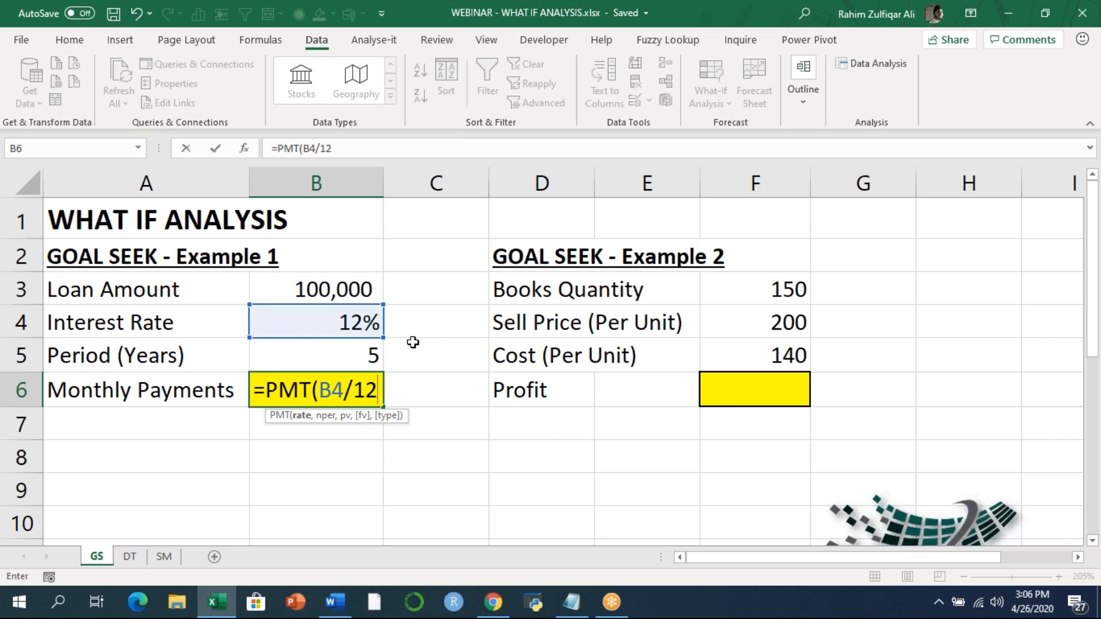
type(",")
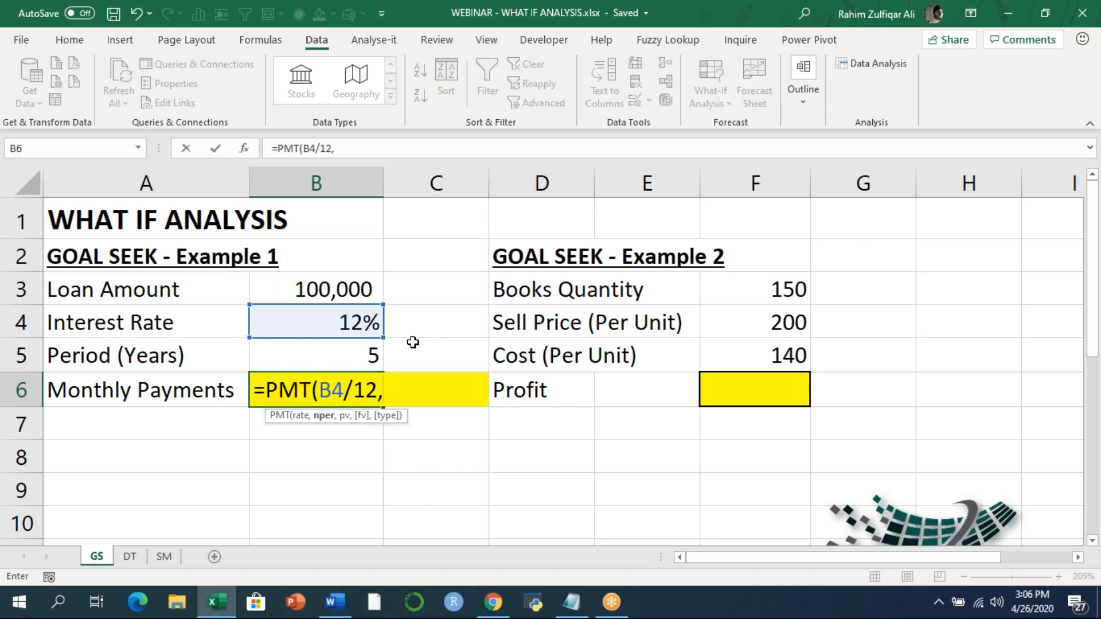
Complete the PMT formula in B6 with B5*12 as the number of periods and B3 as the present value
key("Up")
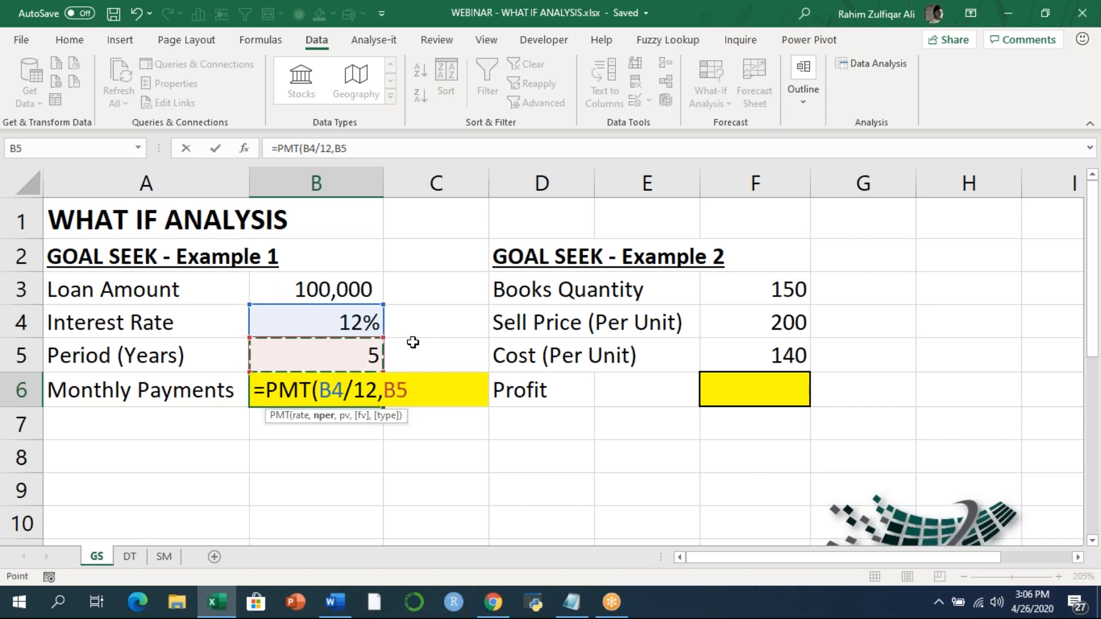
type("*12")
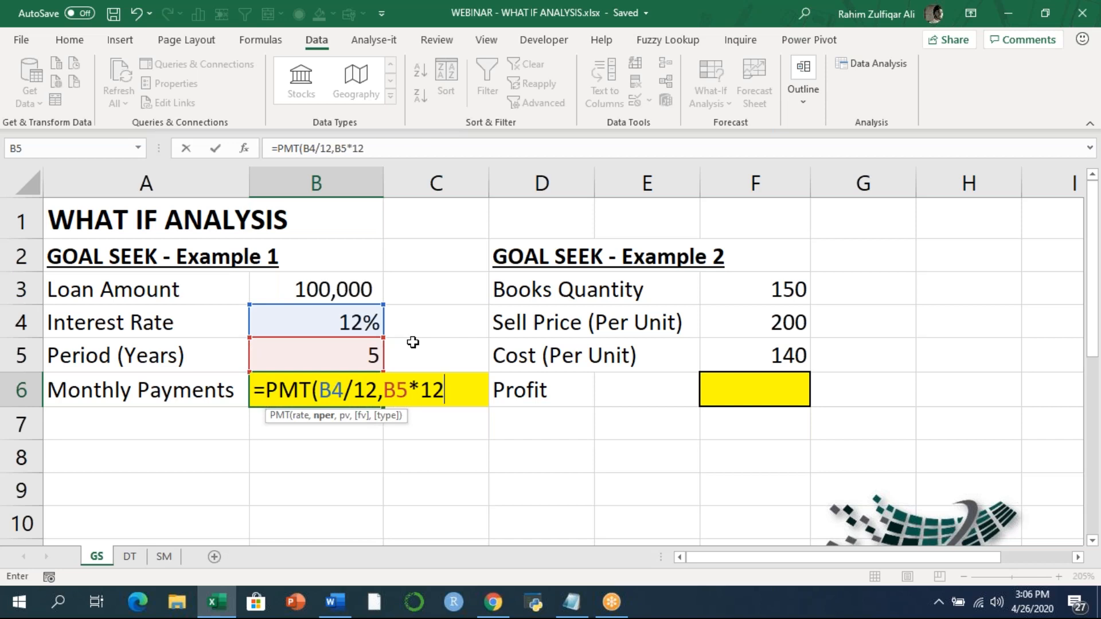
type(",")
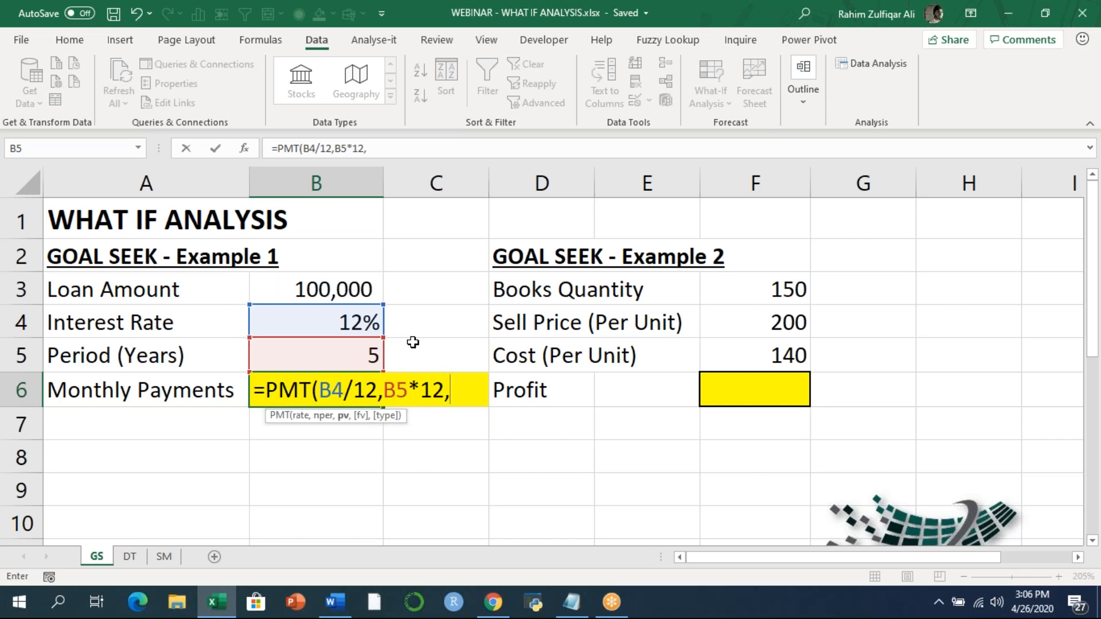
key("Up")
key("Up")
key("Up")
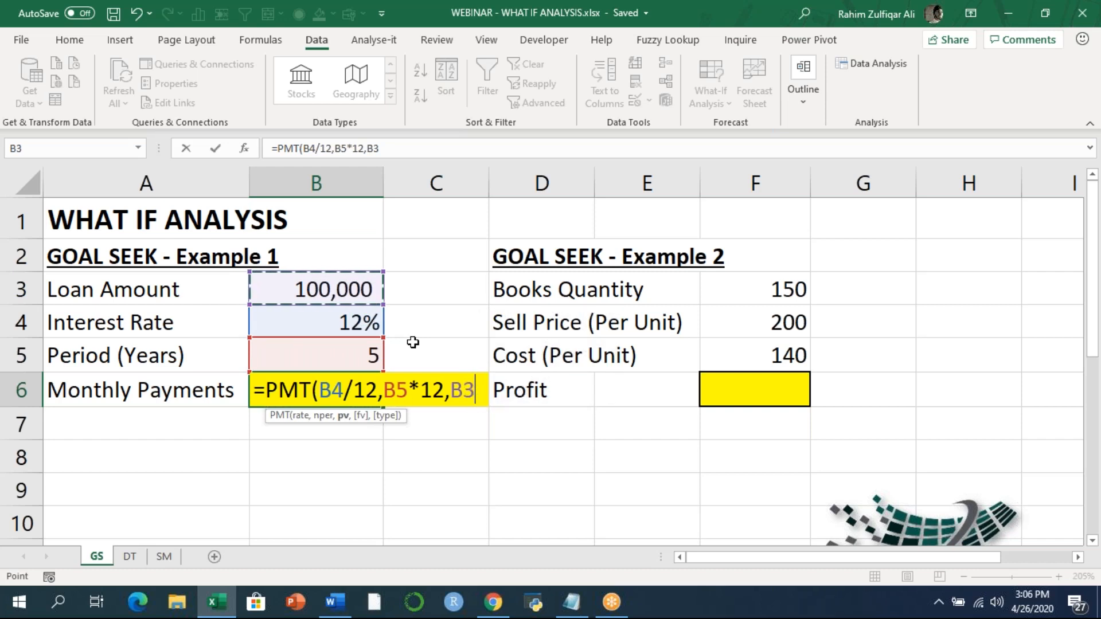
type(")")
key("Return")
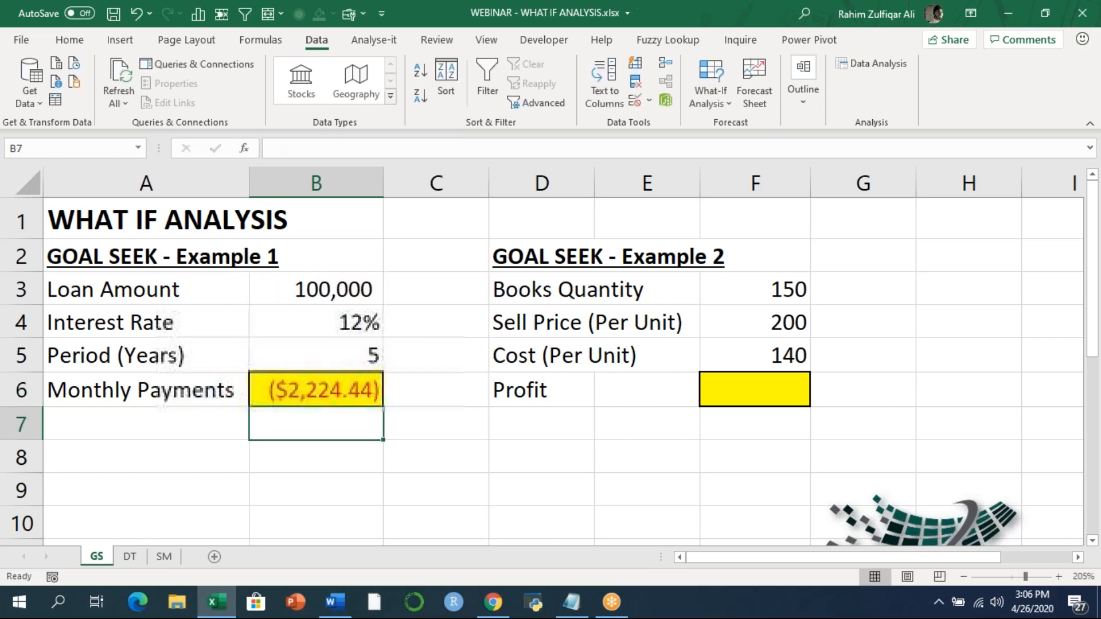
Format the monthly payment in B6 with the comma style and no decimal places
left_click(316, 390)
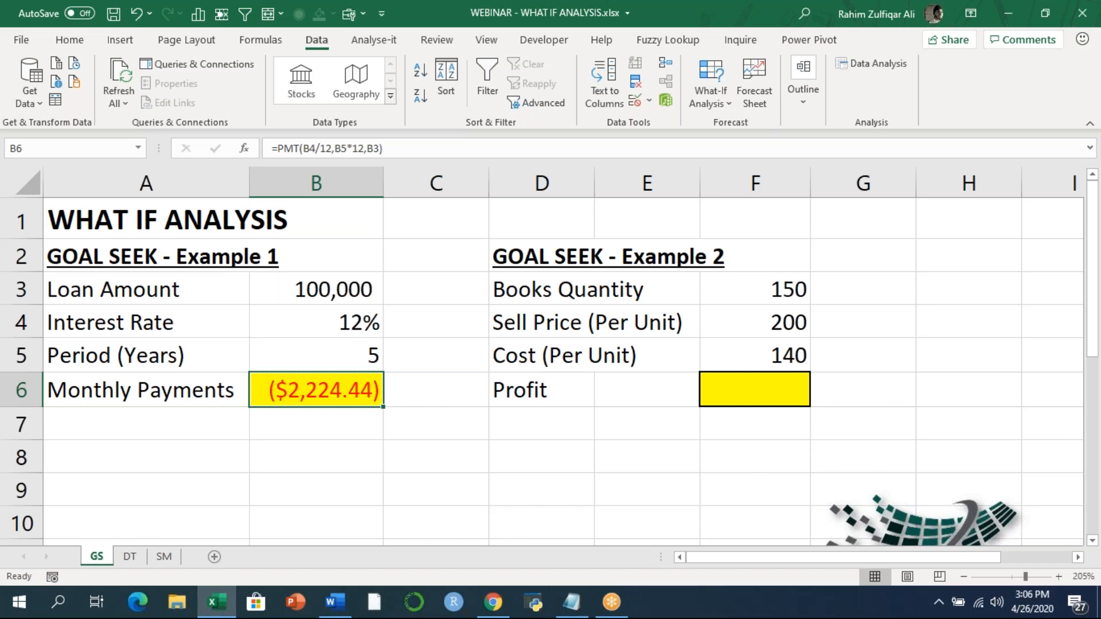
left_click(83, 43)
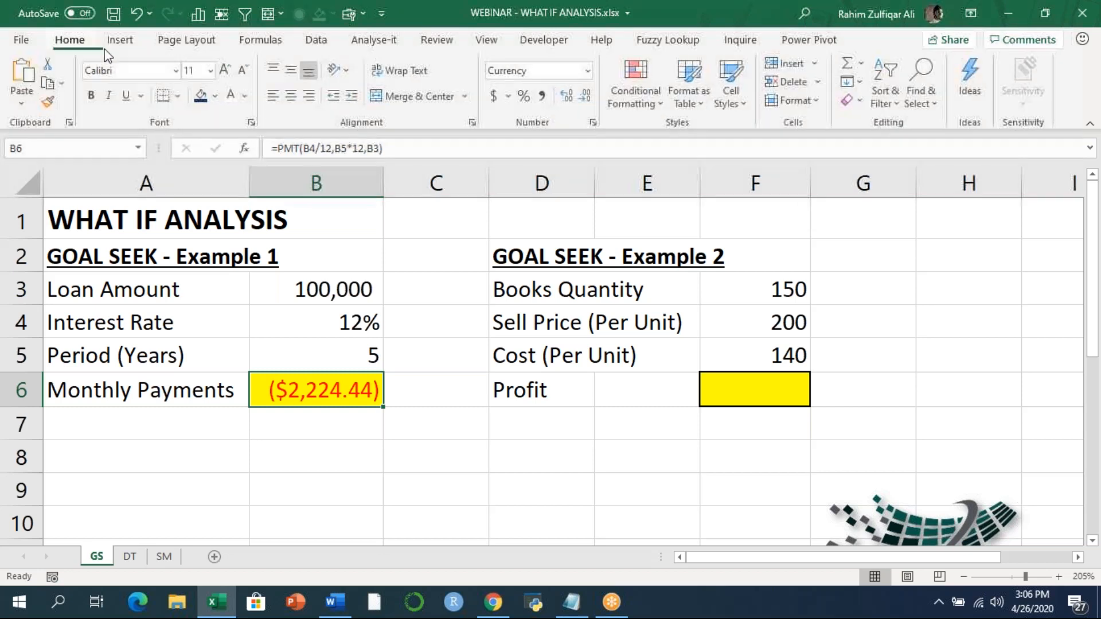
left_click(543, 98)
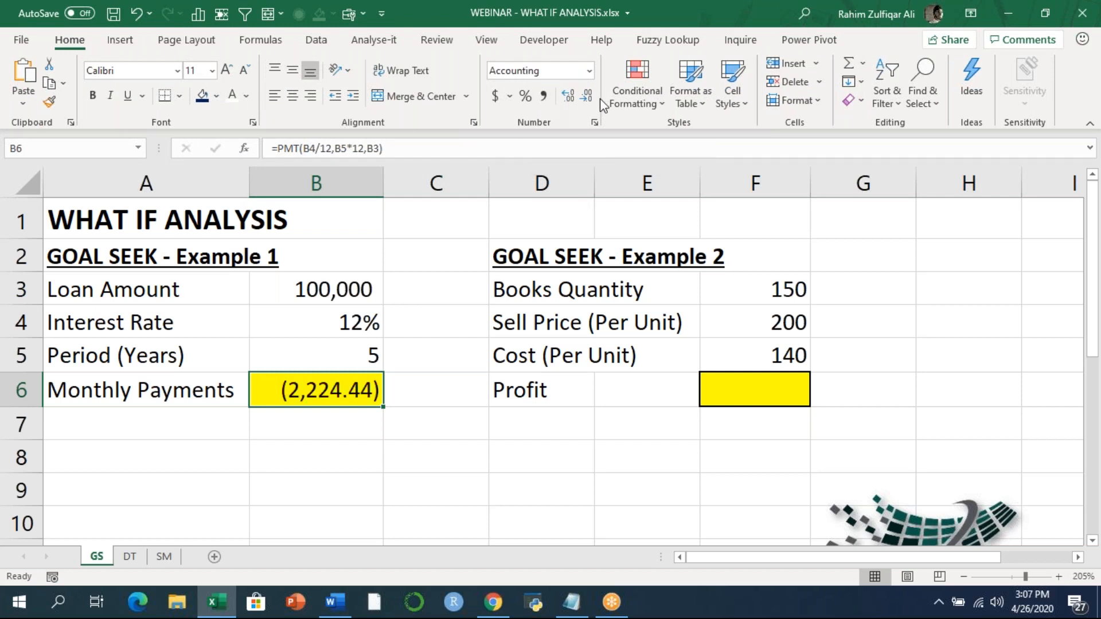
left_click(586, 97)
left_click(586, 96)
Enter the label Goal in A8 and the target value 1500 in B8
left_click(222, 468)
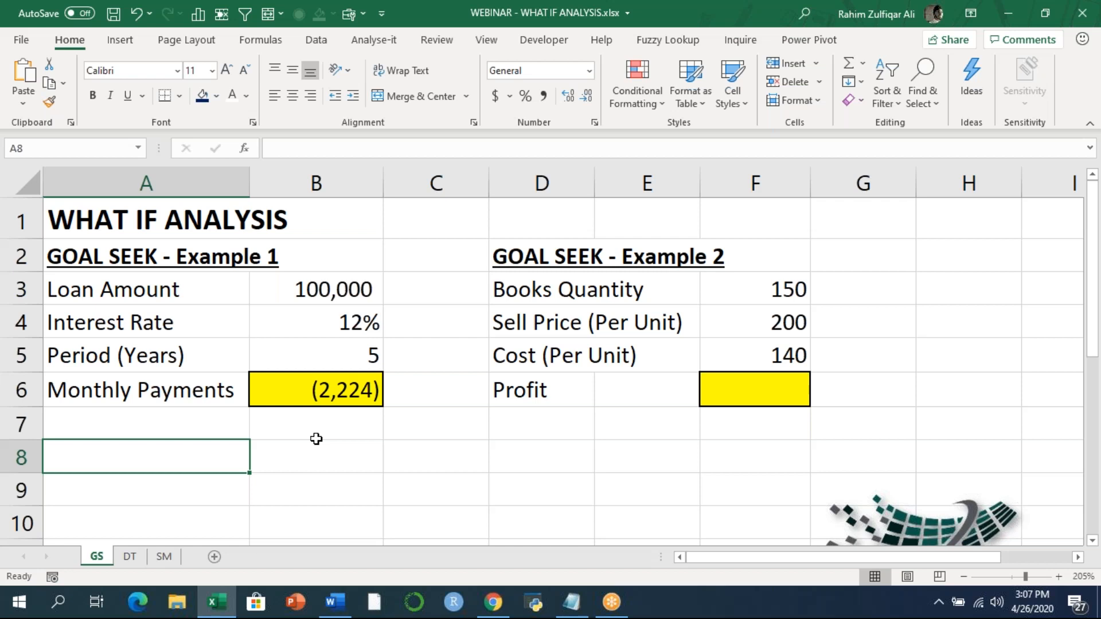
type("Goal")
key("Tab")
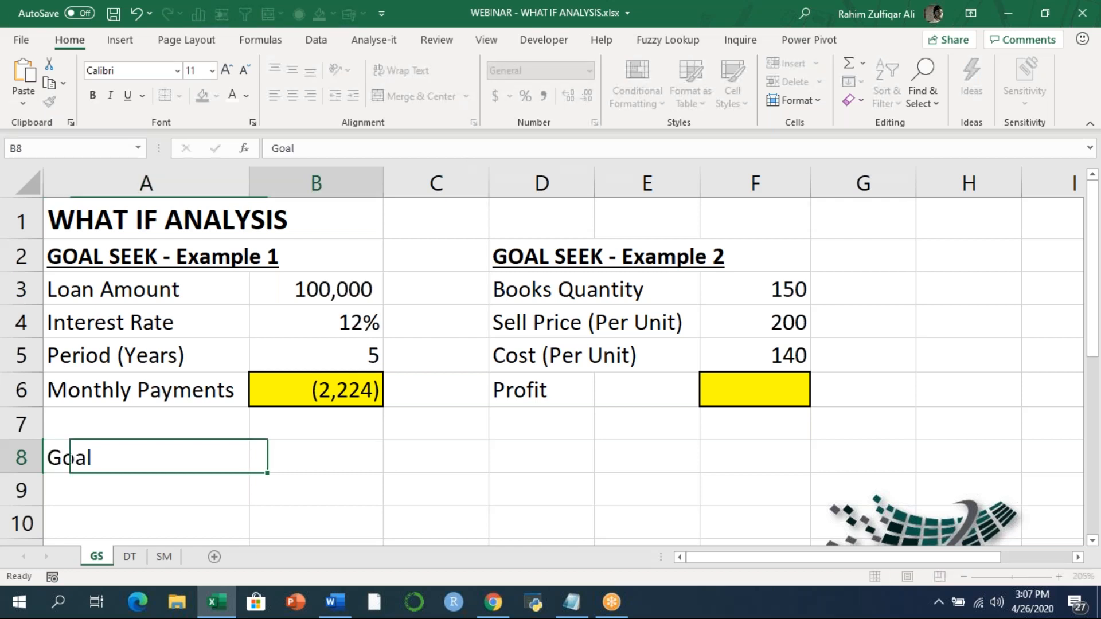
type("1500")
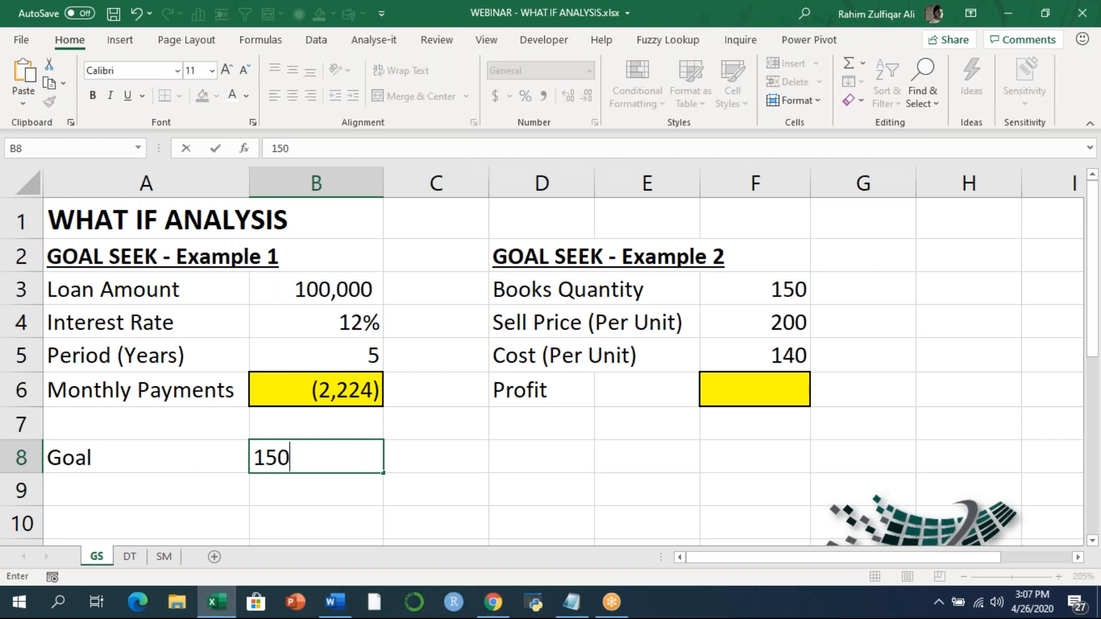
key("Return")
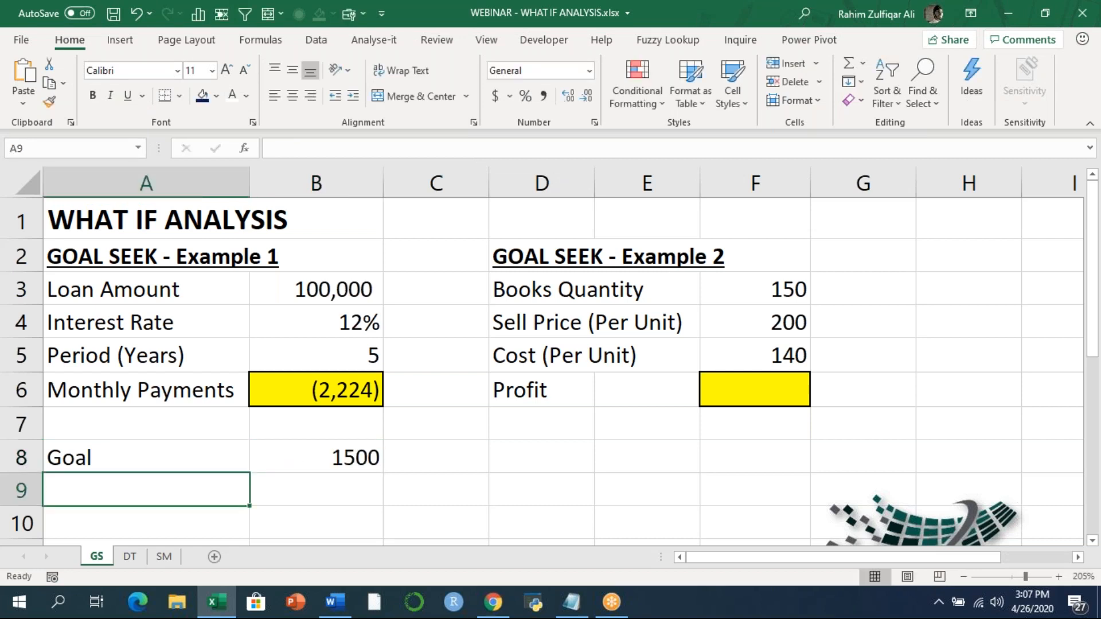
Try a loan amount of 90,000 in cell B3 to test its effect on the monthly payment
left_click(316, 457)
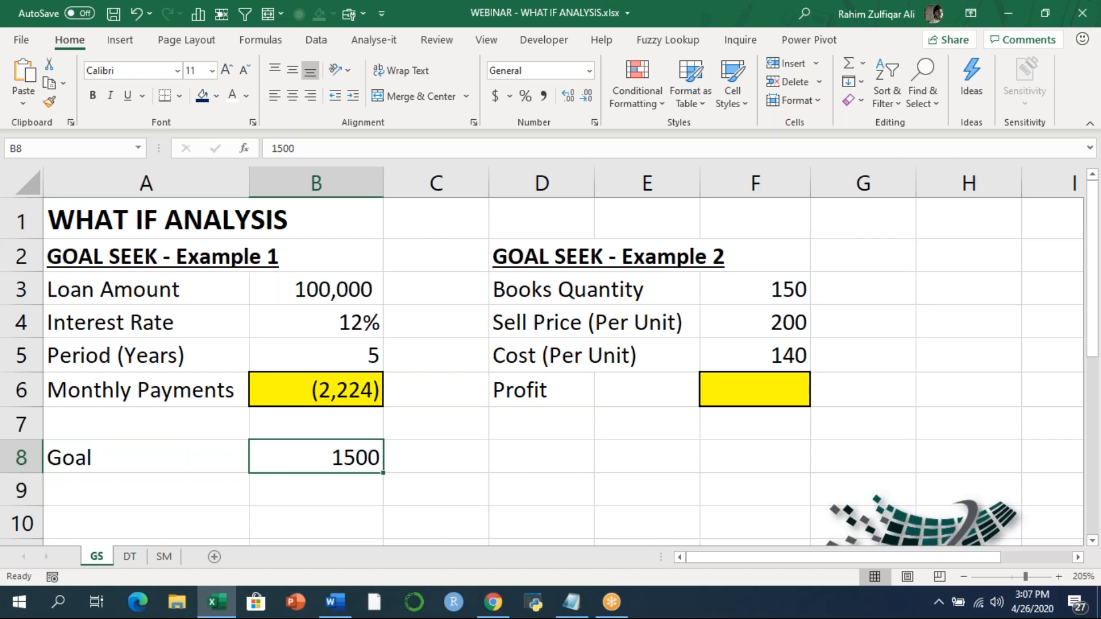
key("Up")
key("Up")
key("Up")
key("Up")
key("Up")
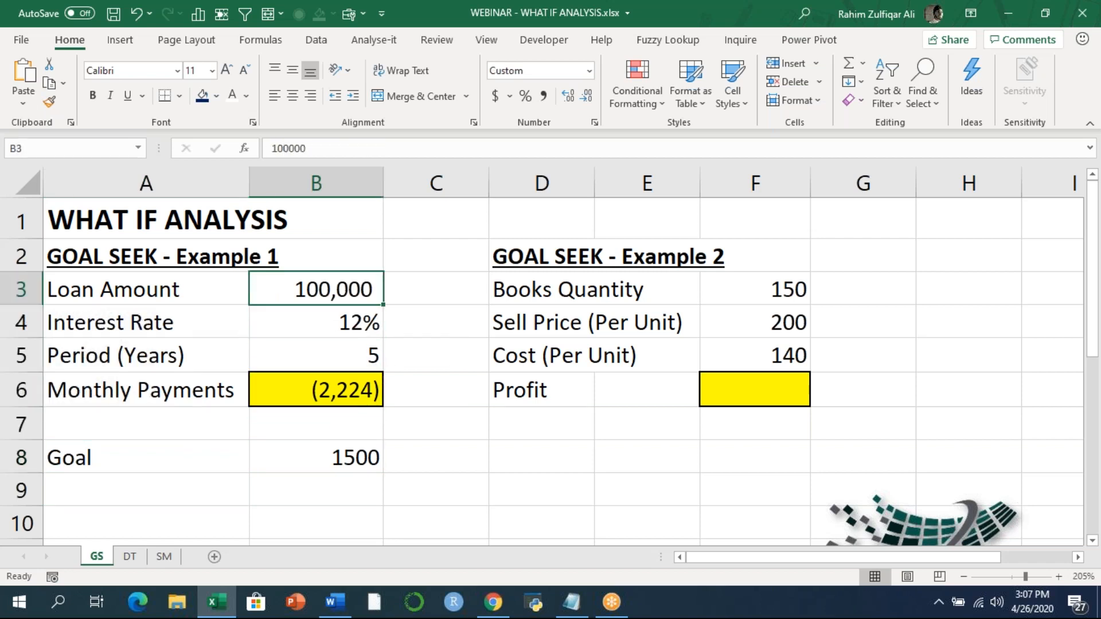
key("Down")
key("Down")
key("Down")
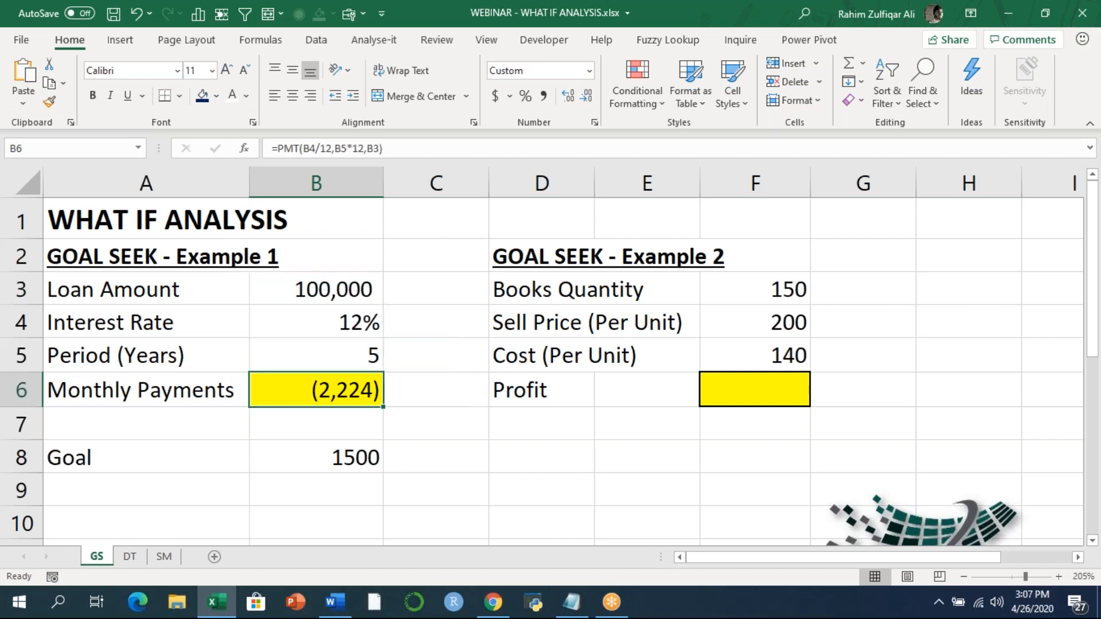
key("Up")
key("Up")
key("Up")
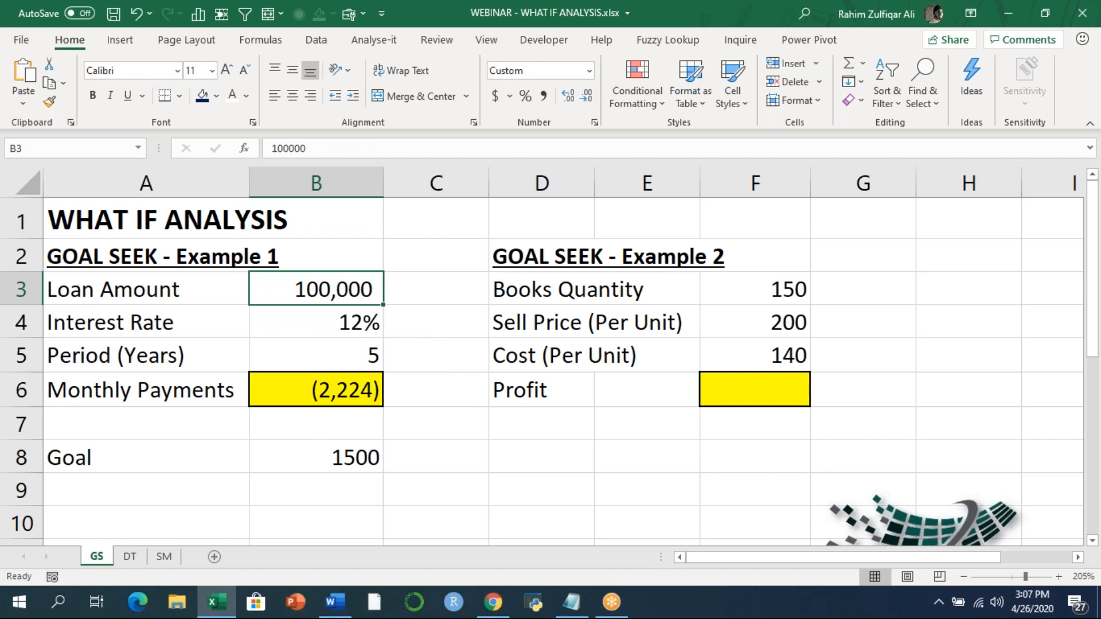
type("90000")
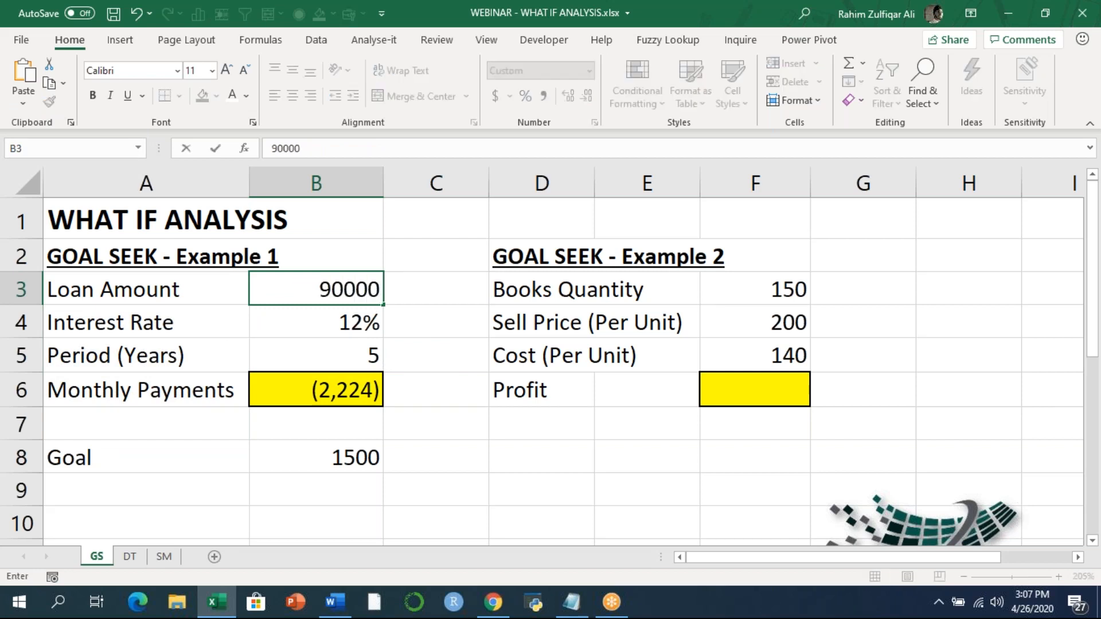
key("Return")
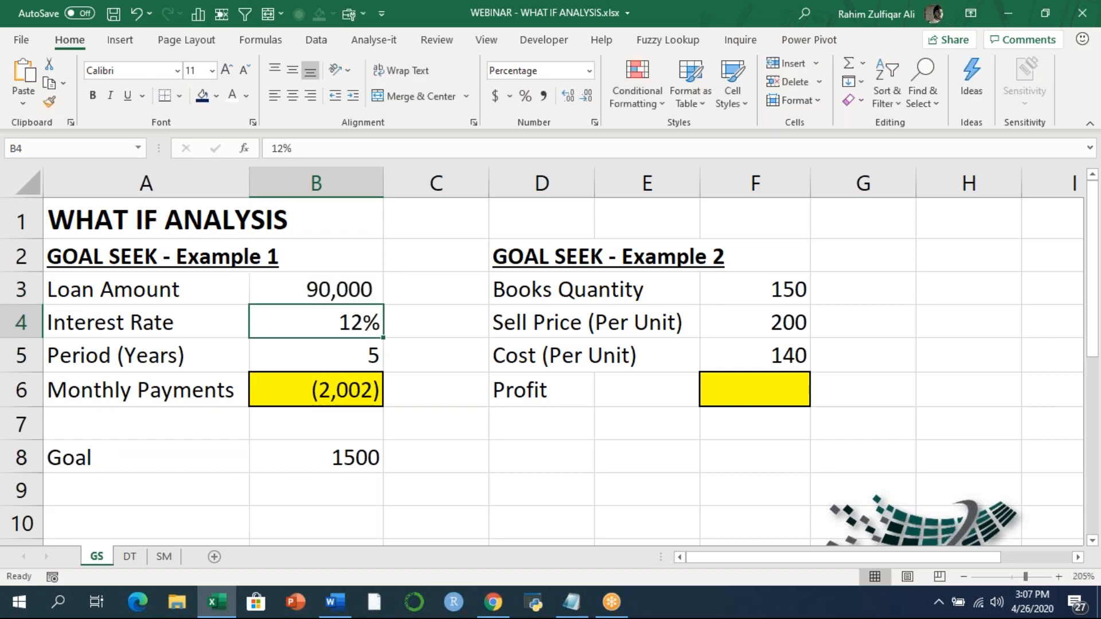
Try a lower loan amount of 80,000 in B3 against the payment goal
key("Down")
key("Down")
key("Up")
key("Up")
key("Up")
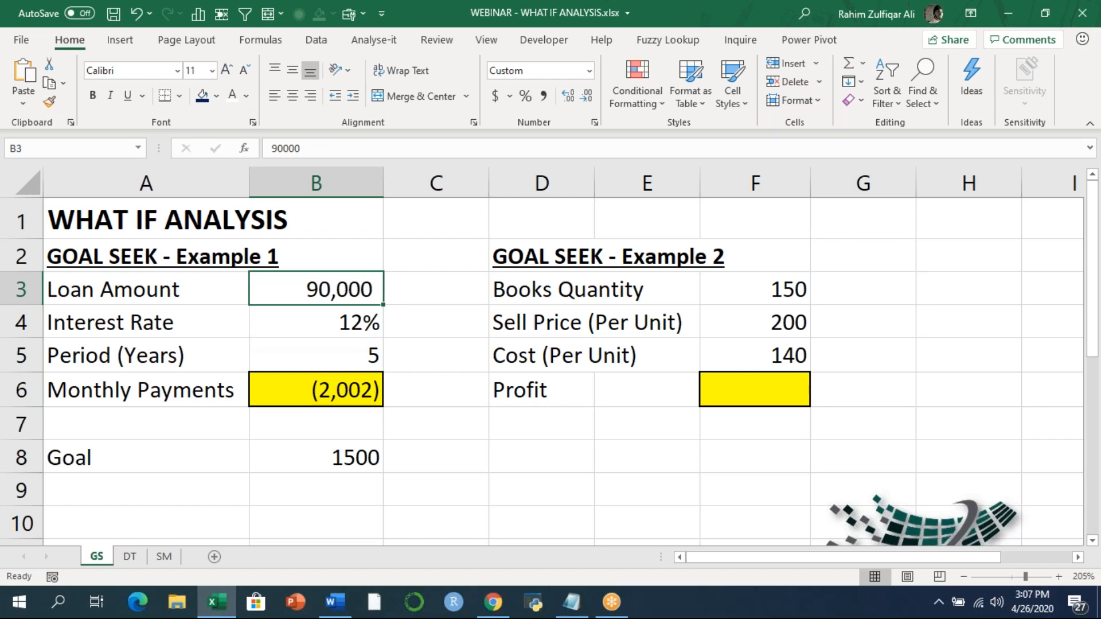
type("80000")
key("Return")
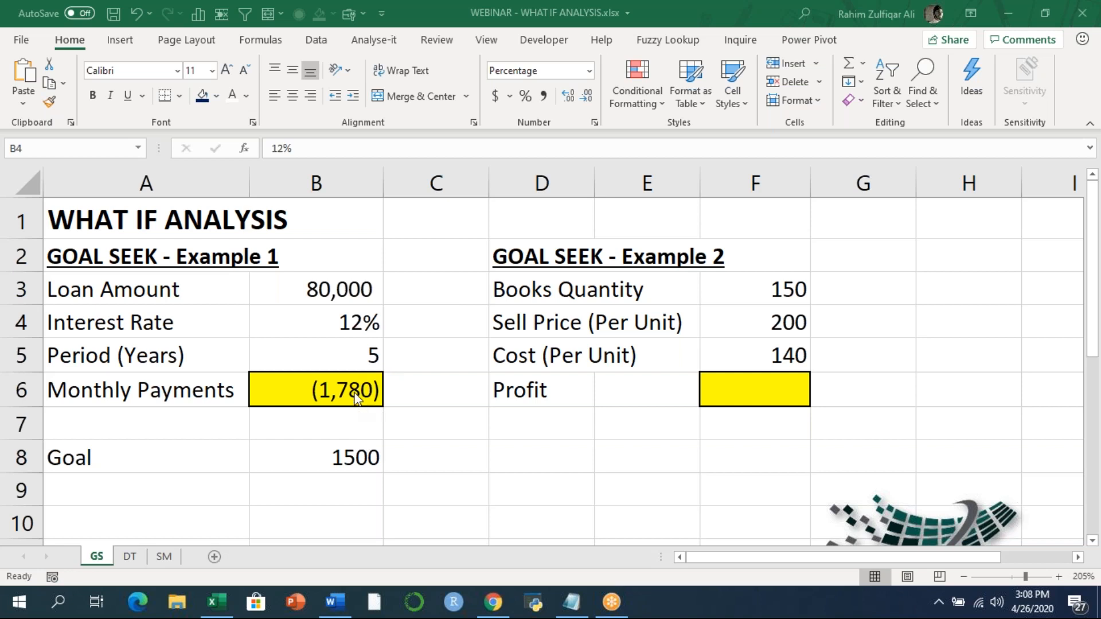
Set the loan amount in B3 back to 100,000
left_click(346, 308)
left_click(351, 291)
type("100,000")
key("Return")
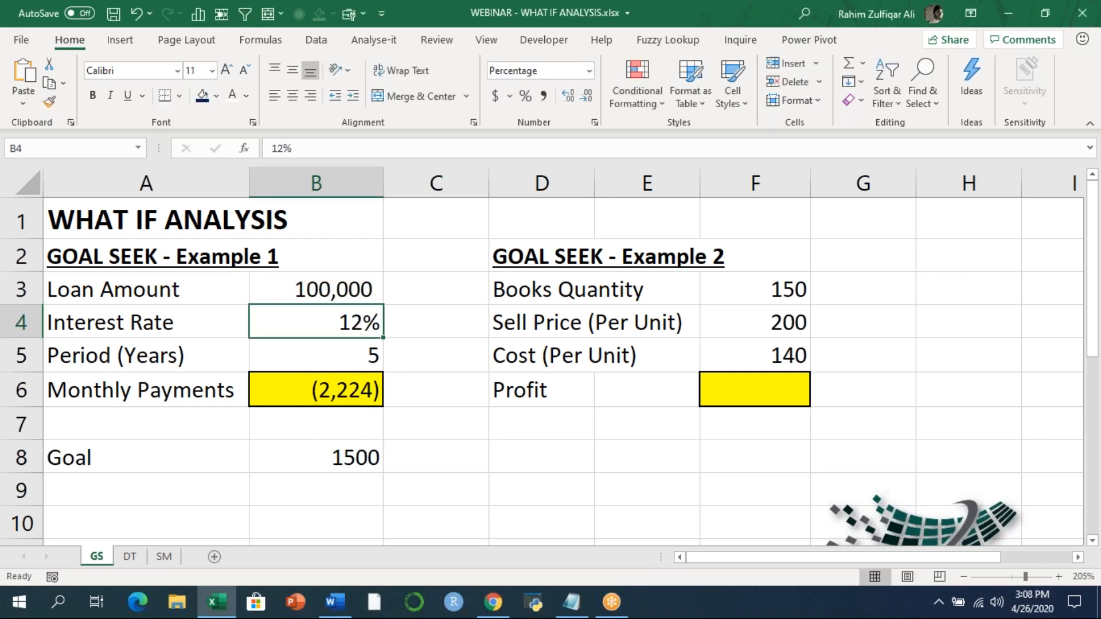
key("Down")
key("Down")
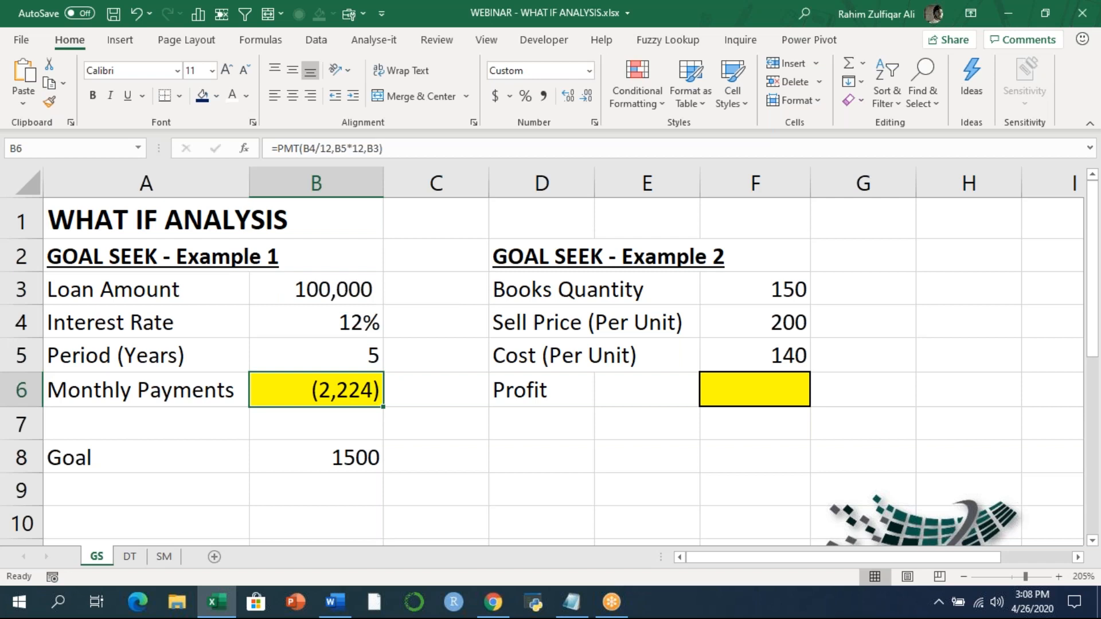
left_click(811, 28)
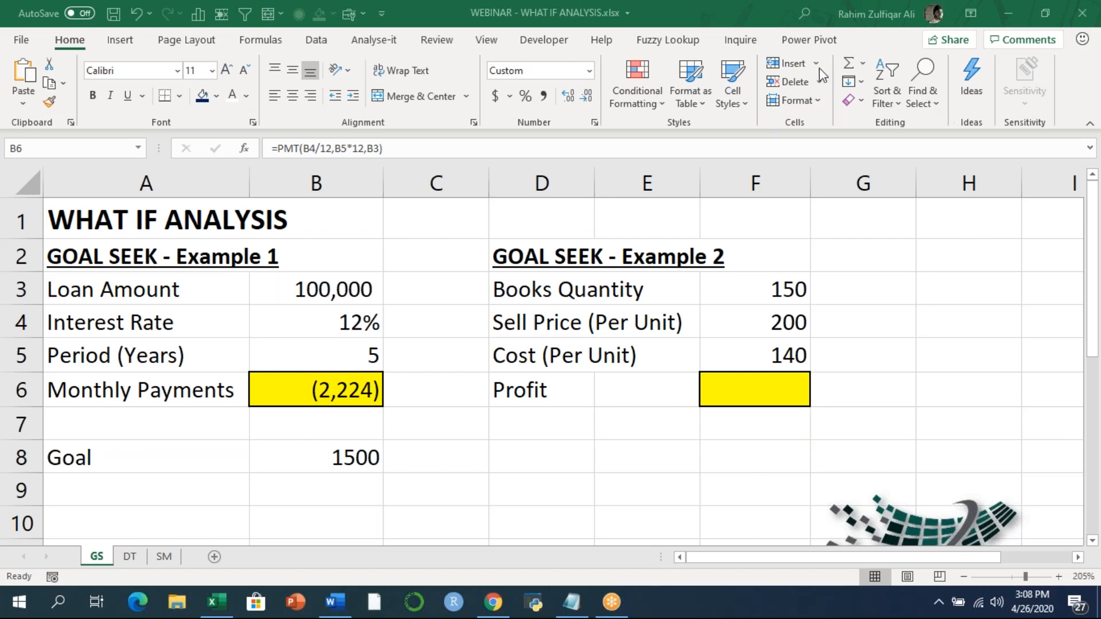
left_click(369, 454)
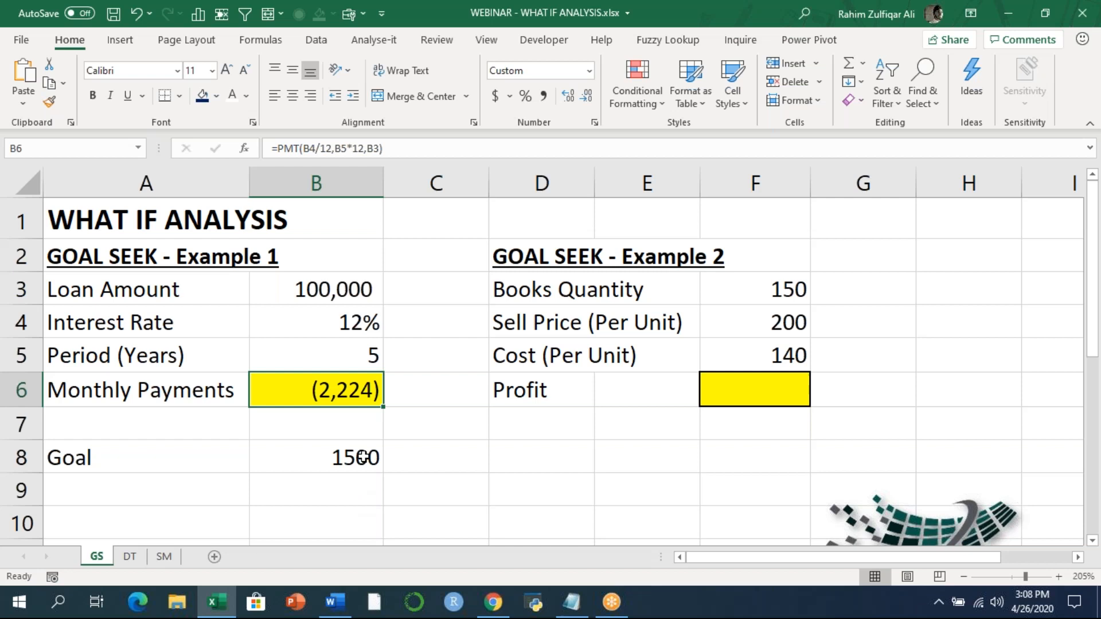
left_click(347, 288)
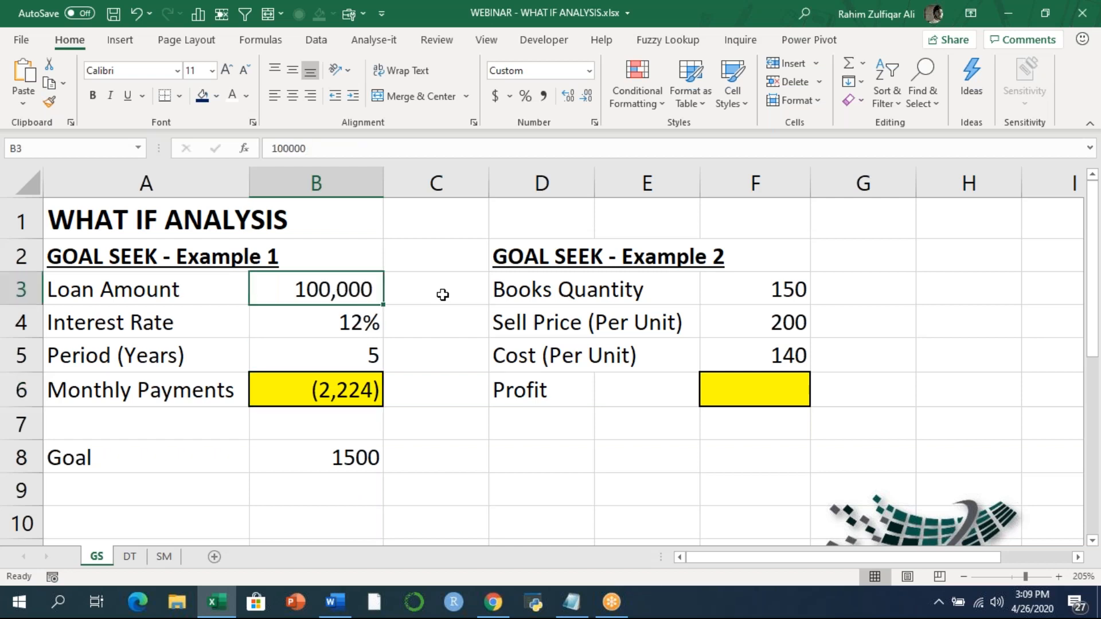
Run Goal Seek on the monthly payment in B6 with a target of -1500 by changing the loan amount in B3, keeping the solution
left_click(356, 381)
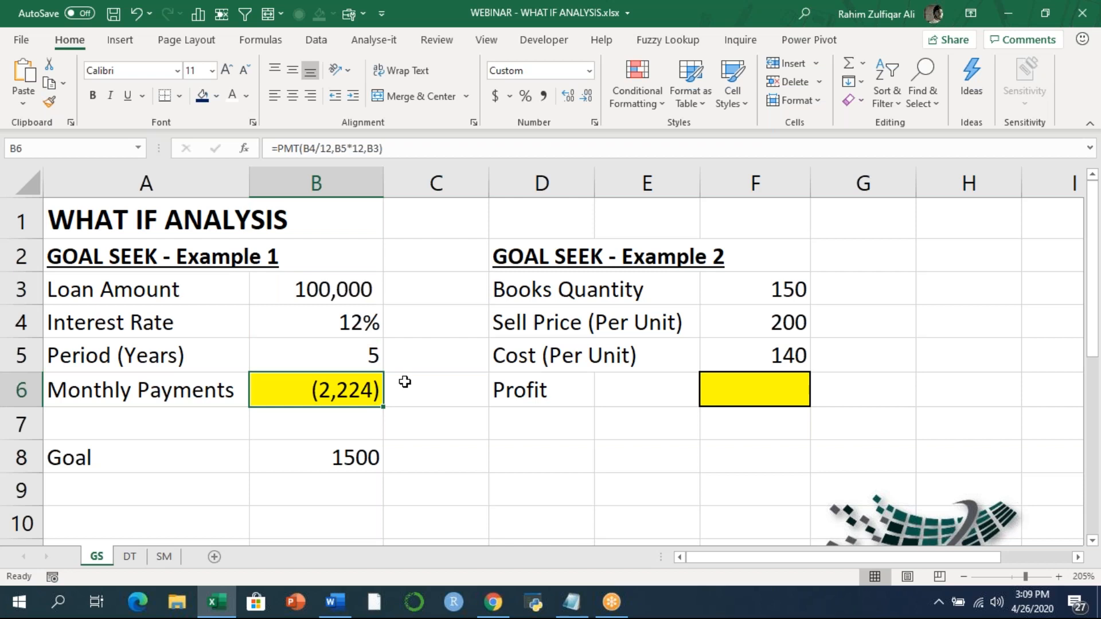
left_click(316, 39)
left_click(727, 88)
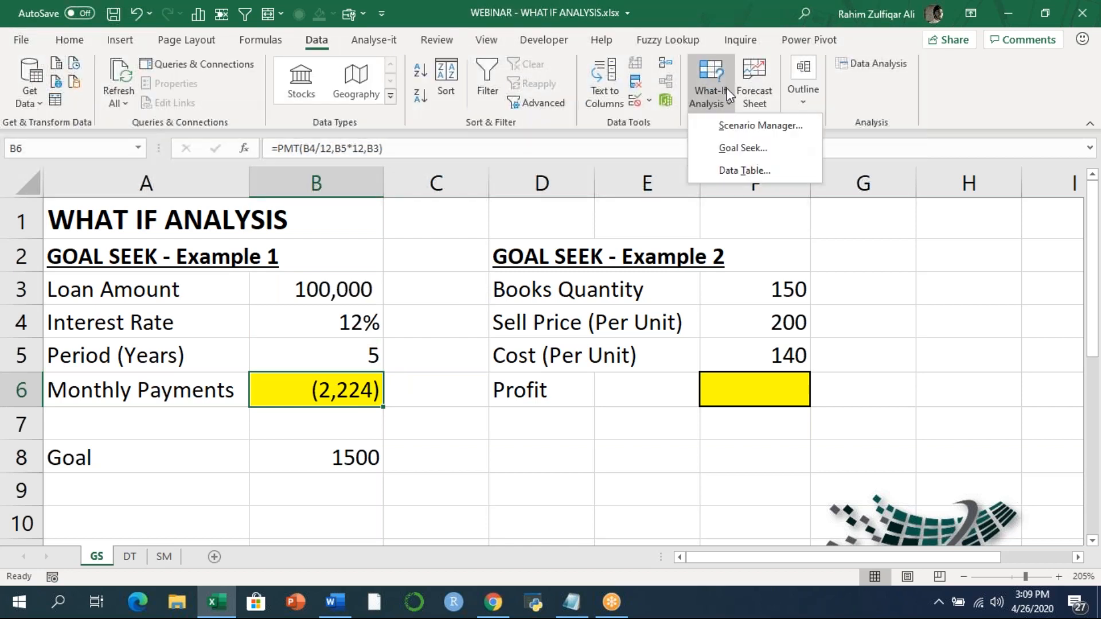
left_click(741, 149)
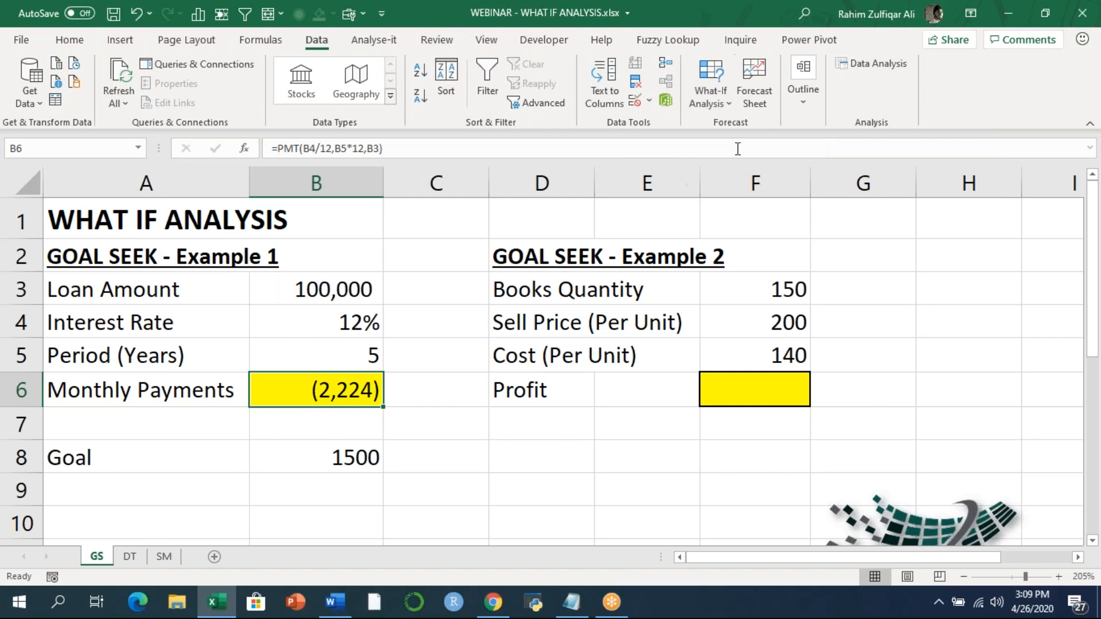
left_click_drag(523, 265, 458, 295)
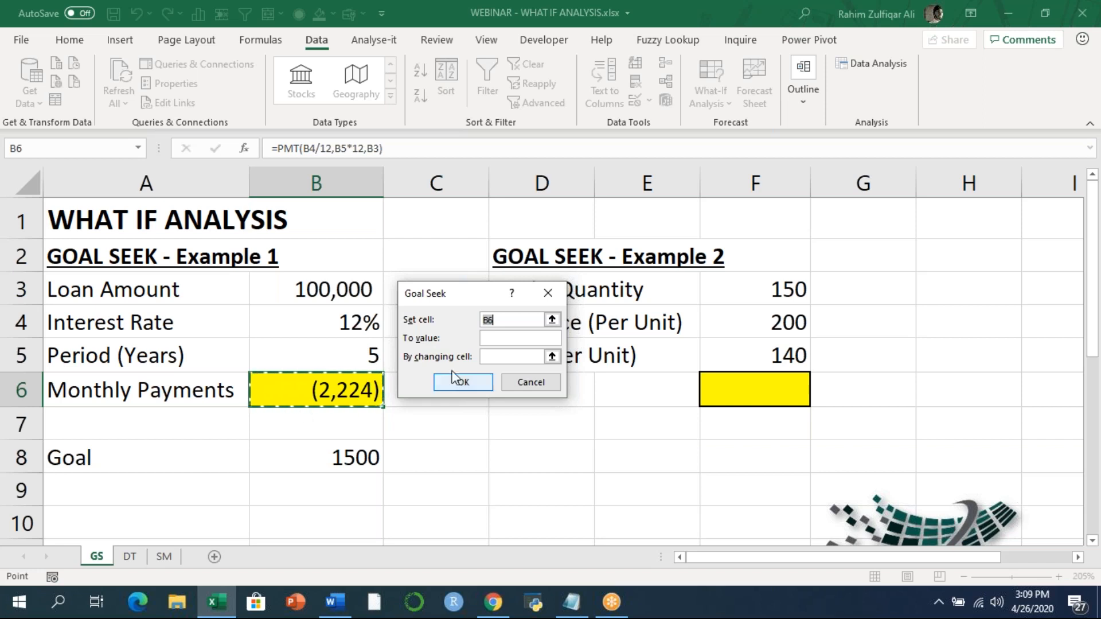
left_click(486, 338)
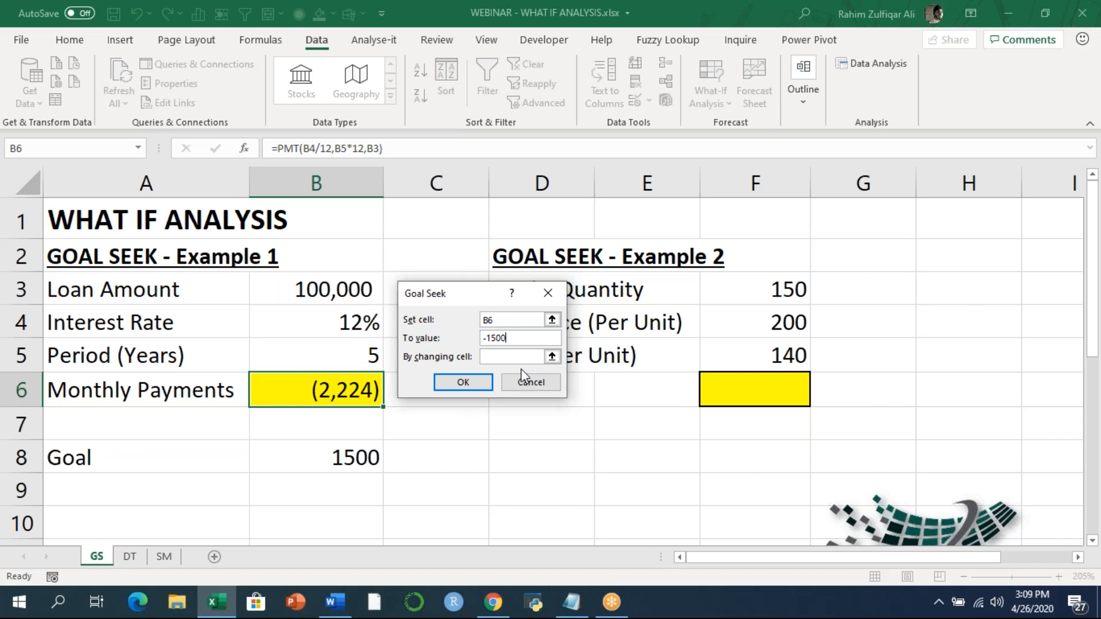
left_click(552, 357)
left_click(351, 290)
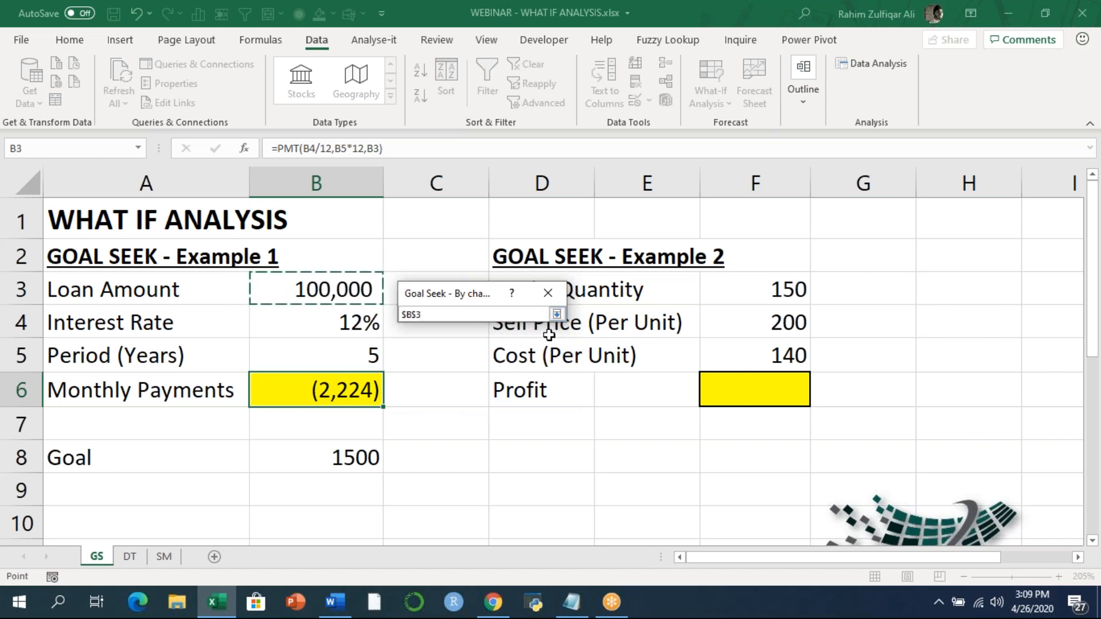
left_click(556, 314)
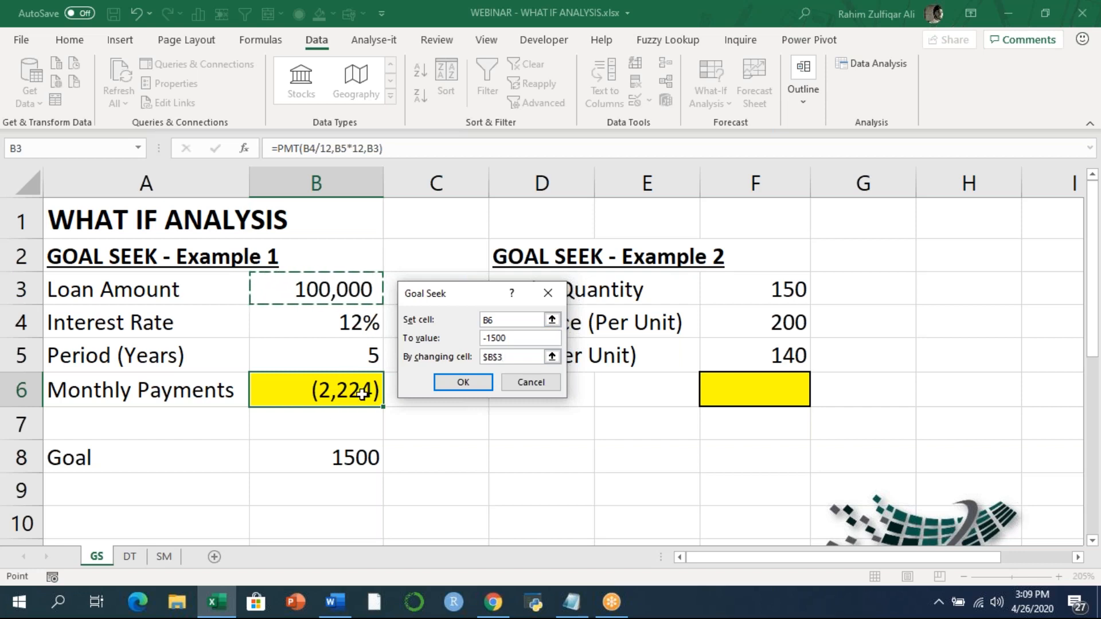
left_click(447, 384)
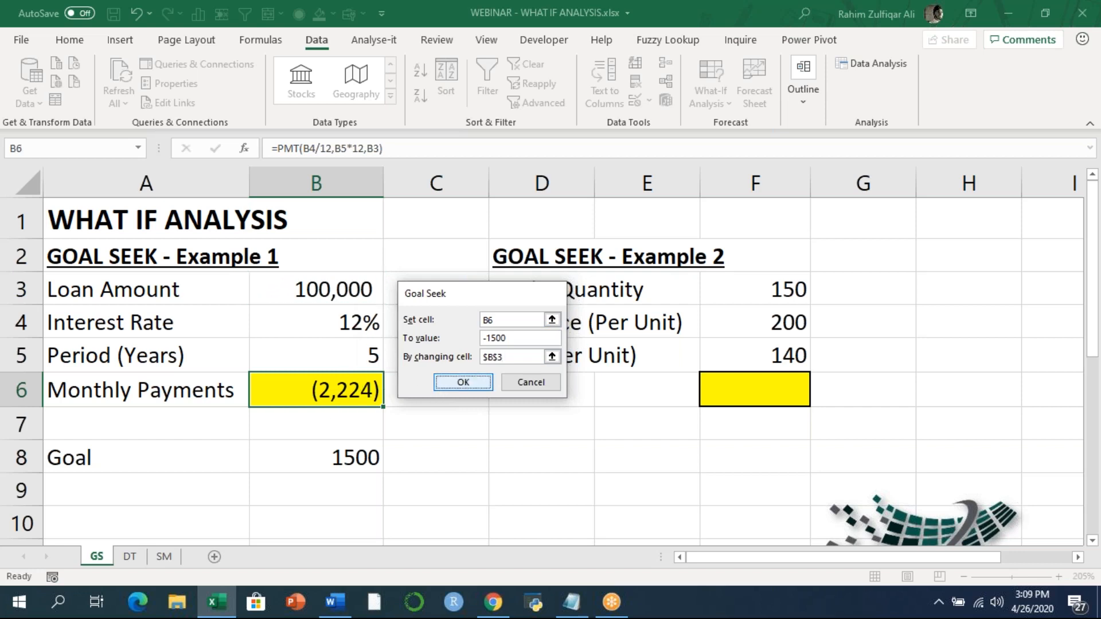
key("Return")
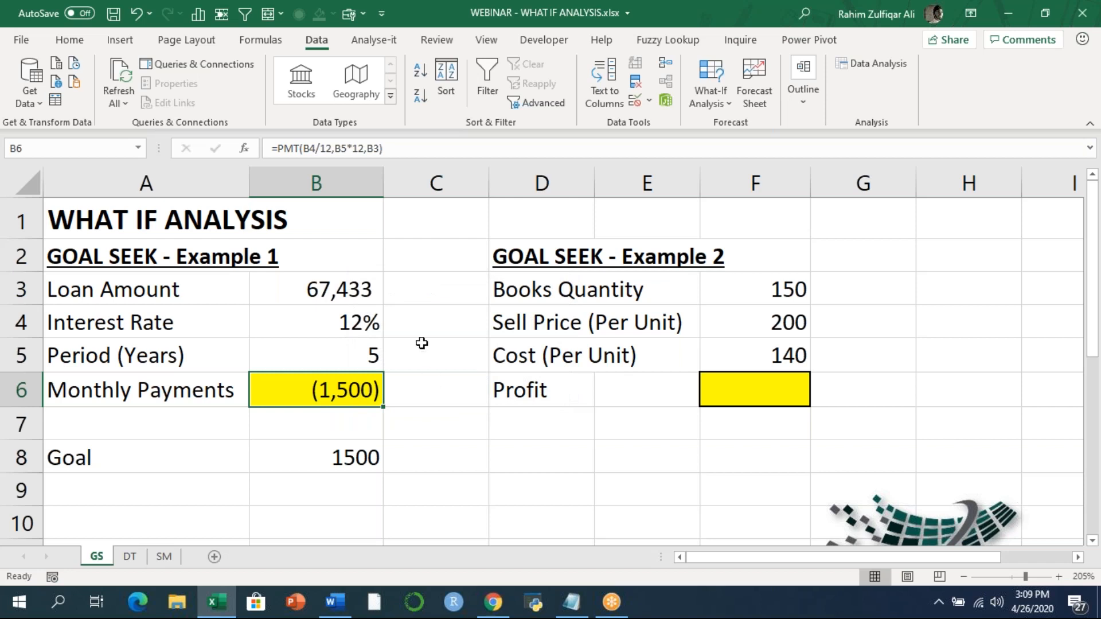
Change the goal value in B8 to 3000
left_click(362, 294)
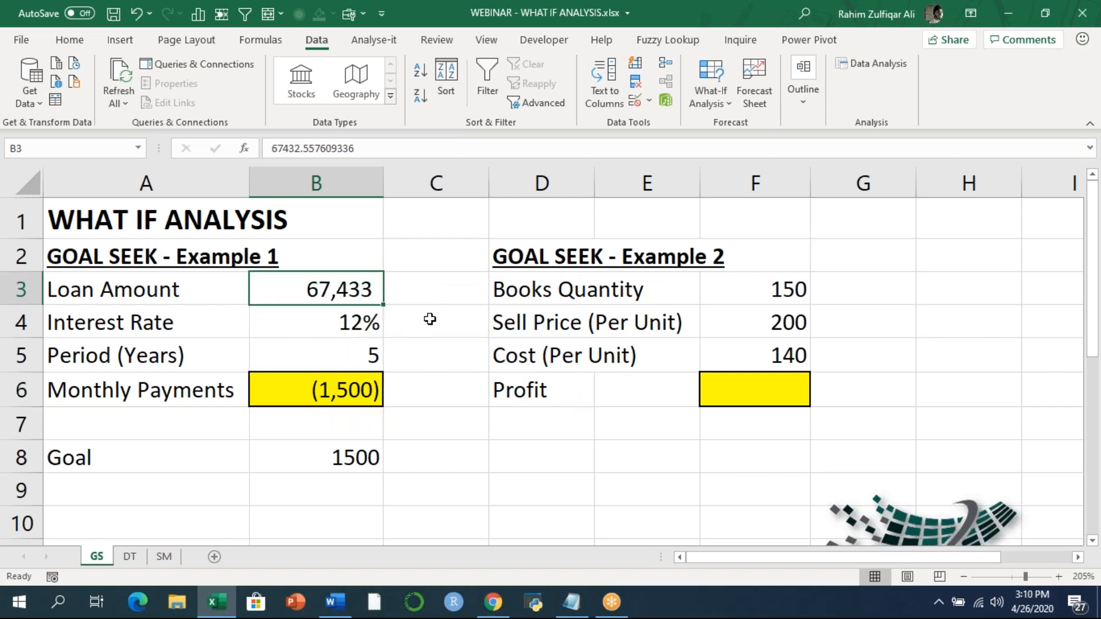
left_click(349, 396)
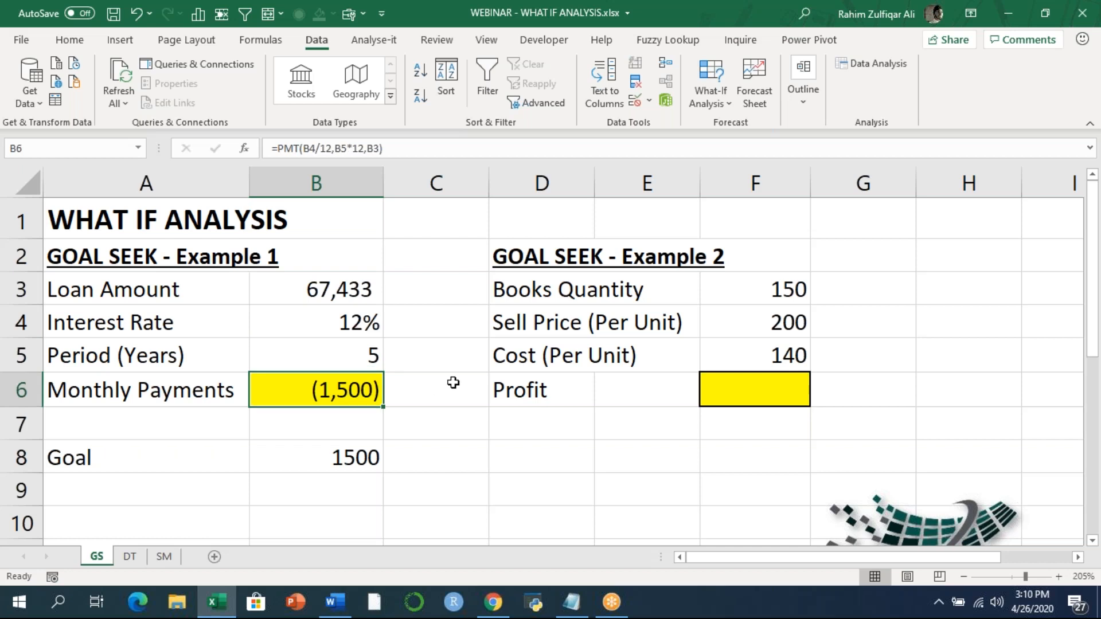
left_click(313, 456)
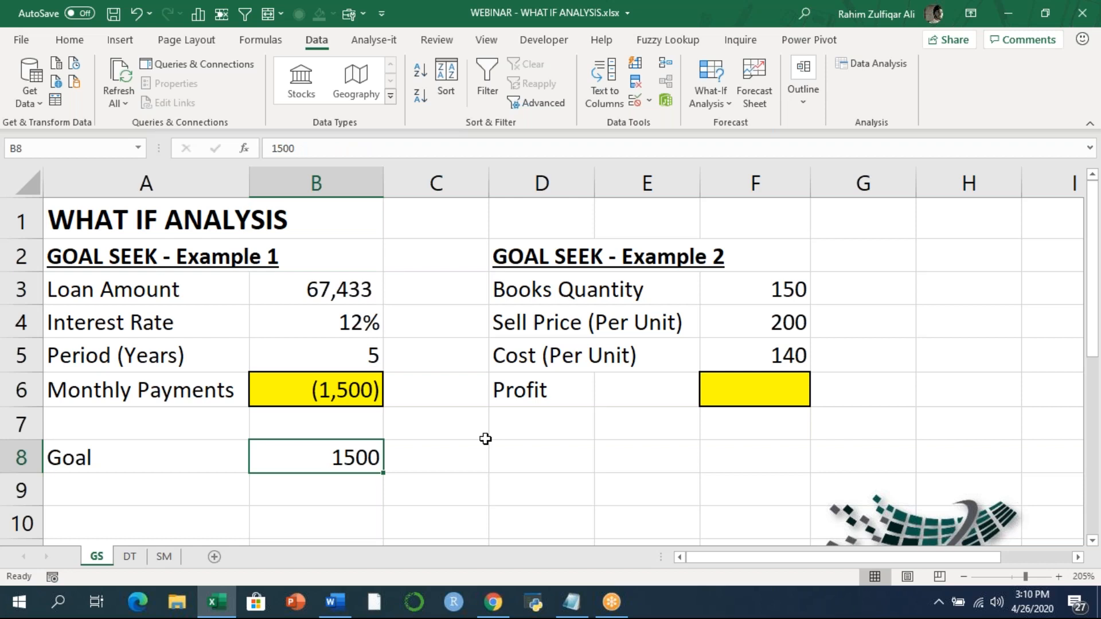
type("3000")
key("Return")
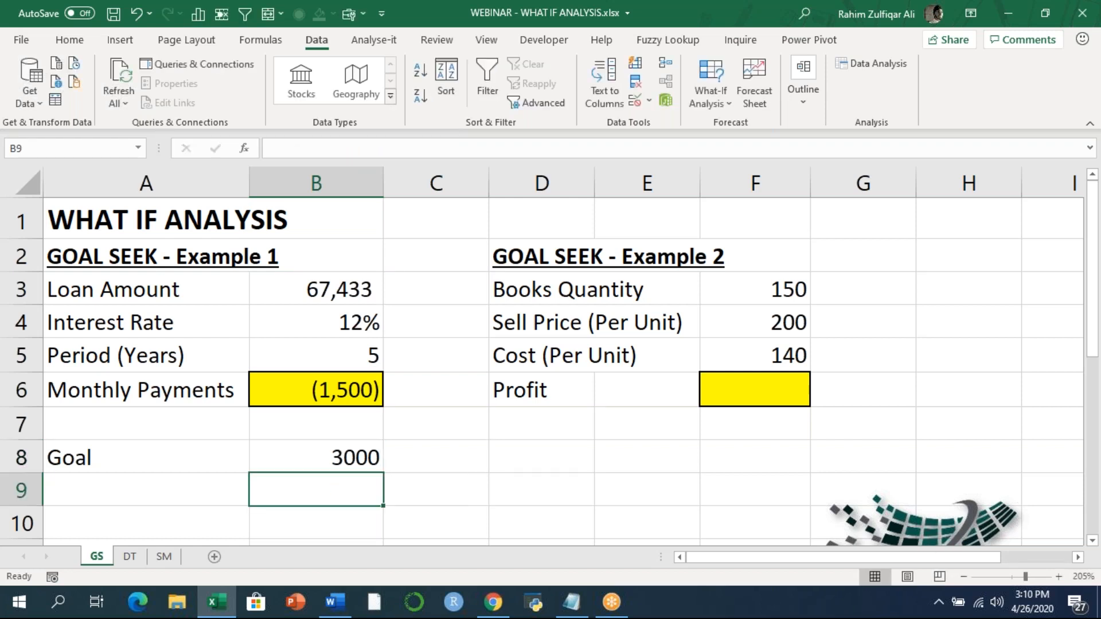
Run Goal Seek on the monthly payment in B6 with a target of -3000 by changing the loan amount in B3, keeping the solution
left_click(374, 392)
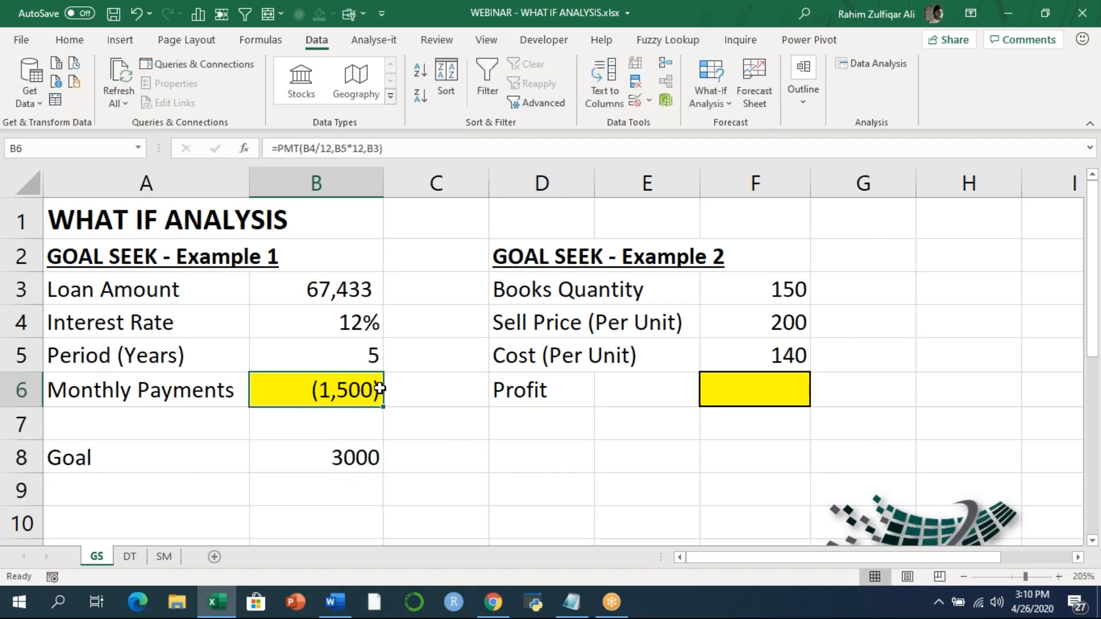
left_click(367, 299)
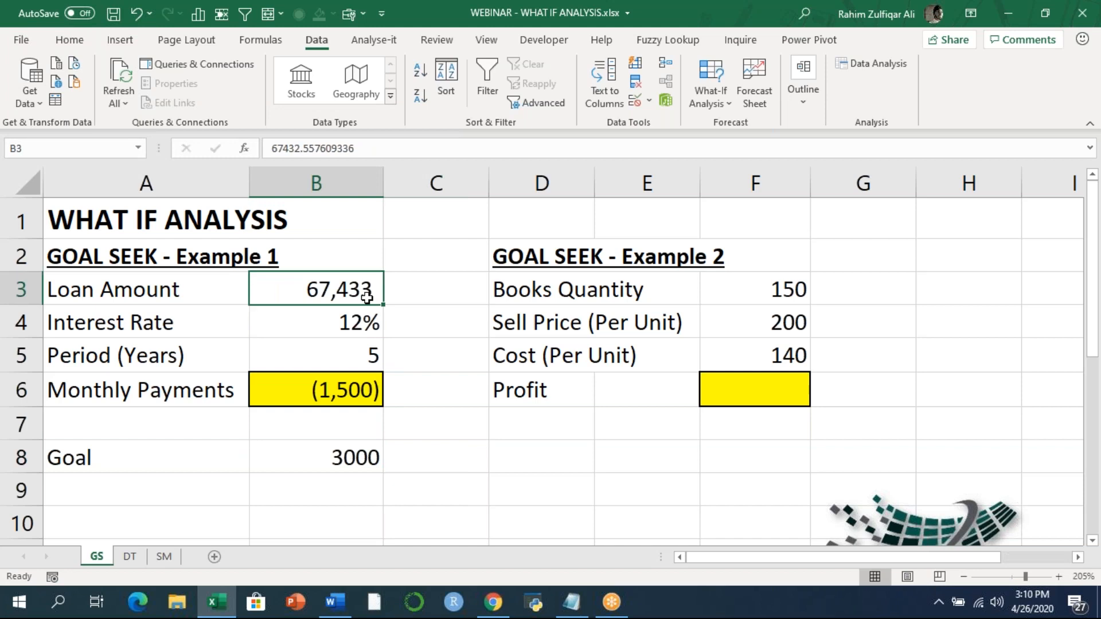
left_click(362, 386)
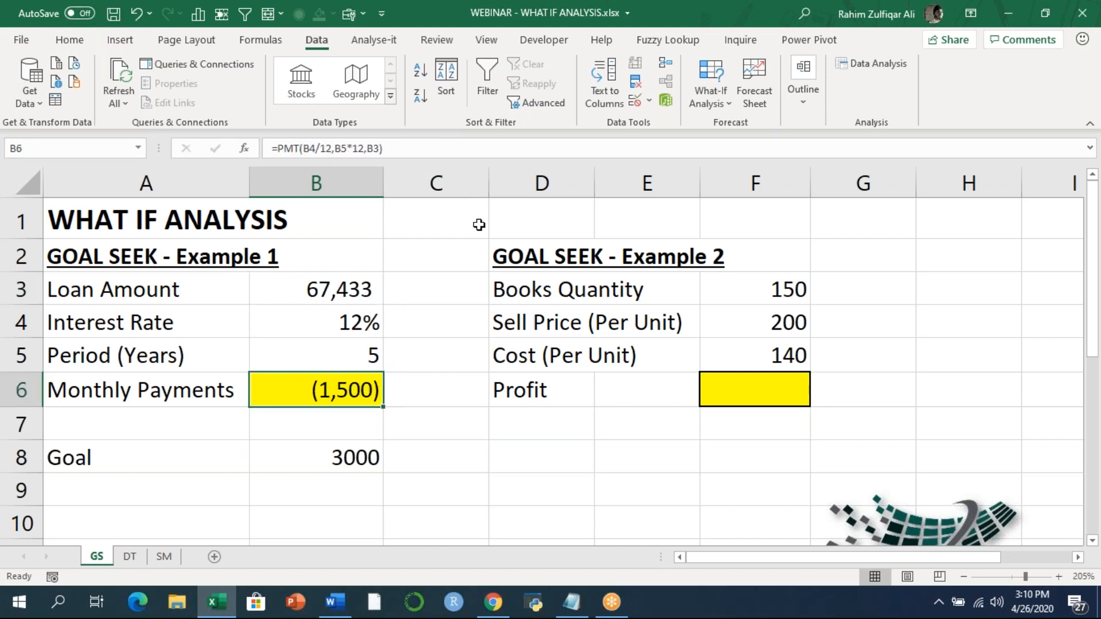
left_click(707, 80)
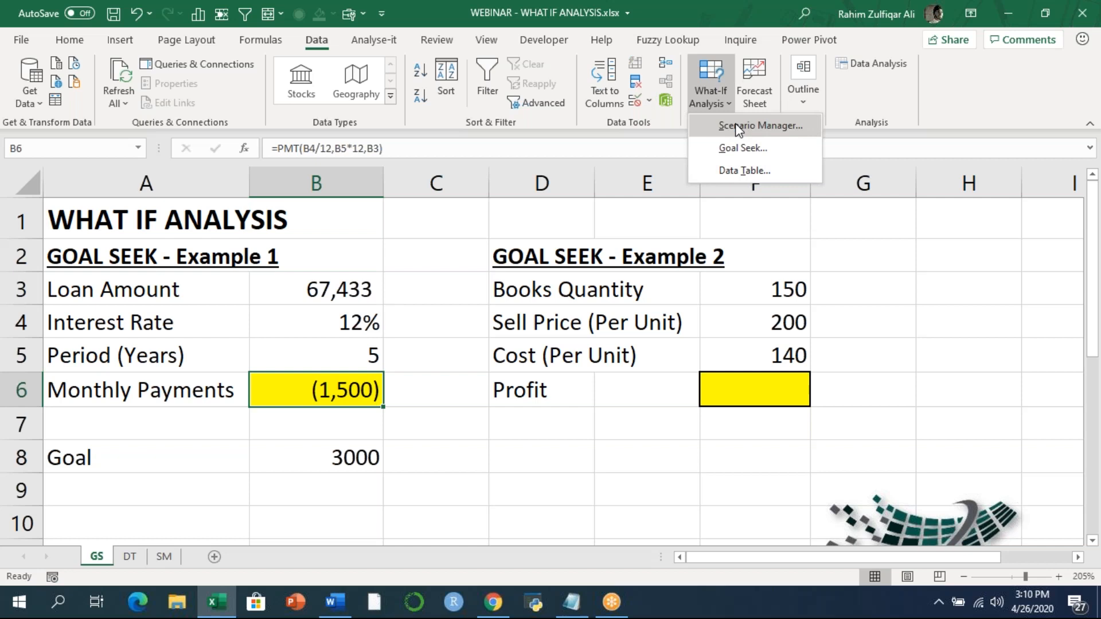
left_click(741, 149)
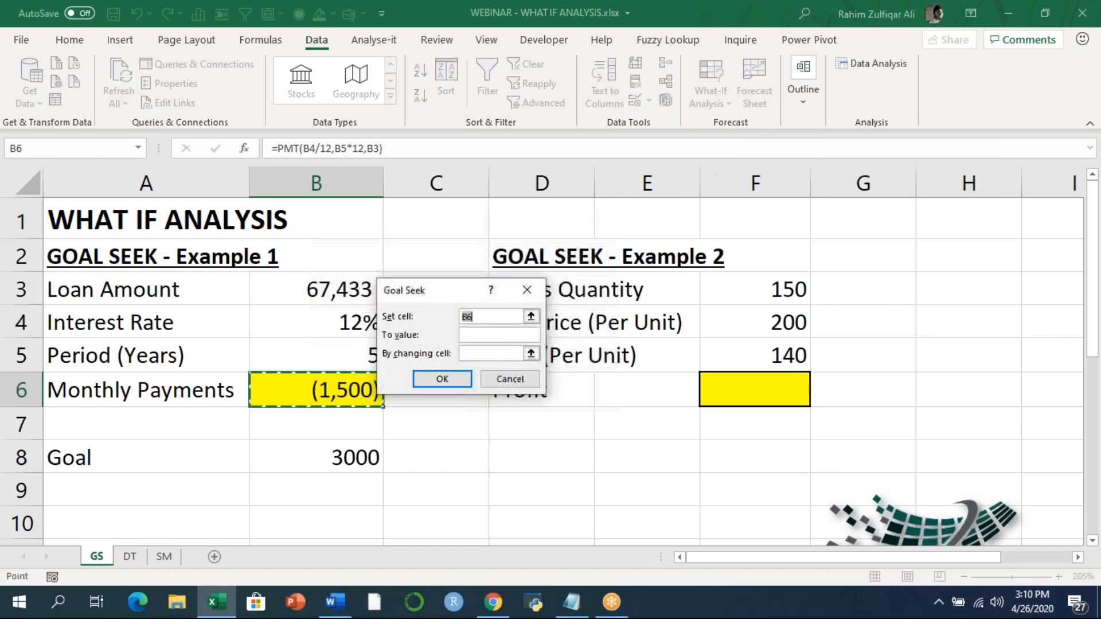
left_click(506, 335)
type("-3000")
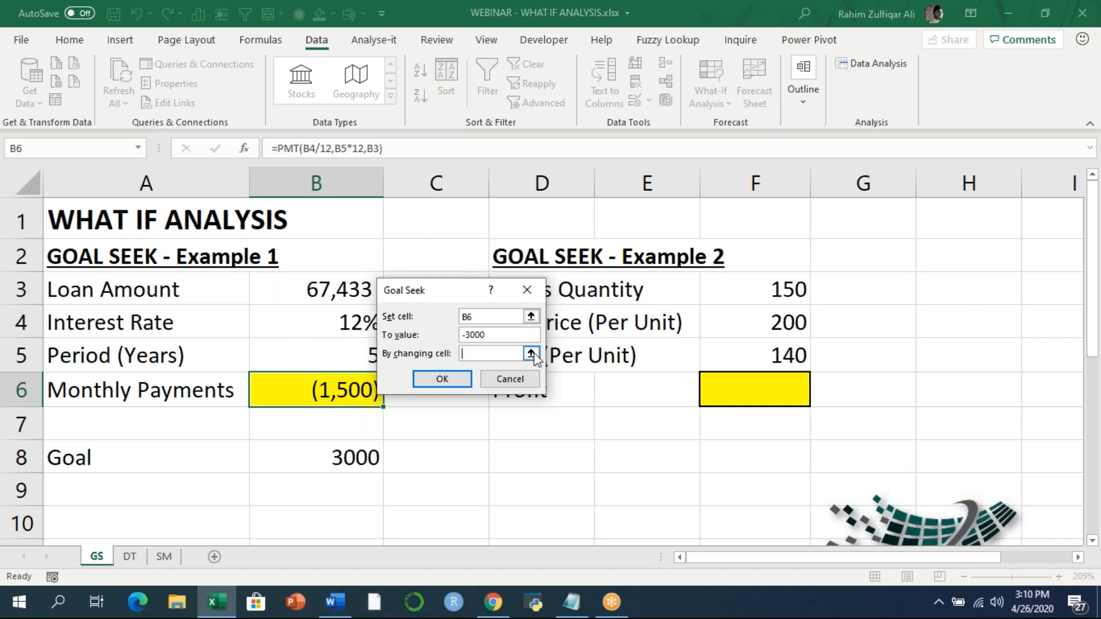
left_click(532, 354)
left_click(327, 290)
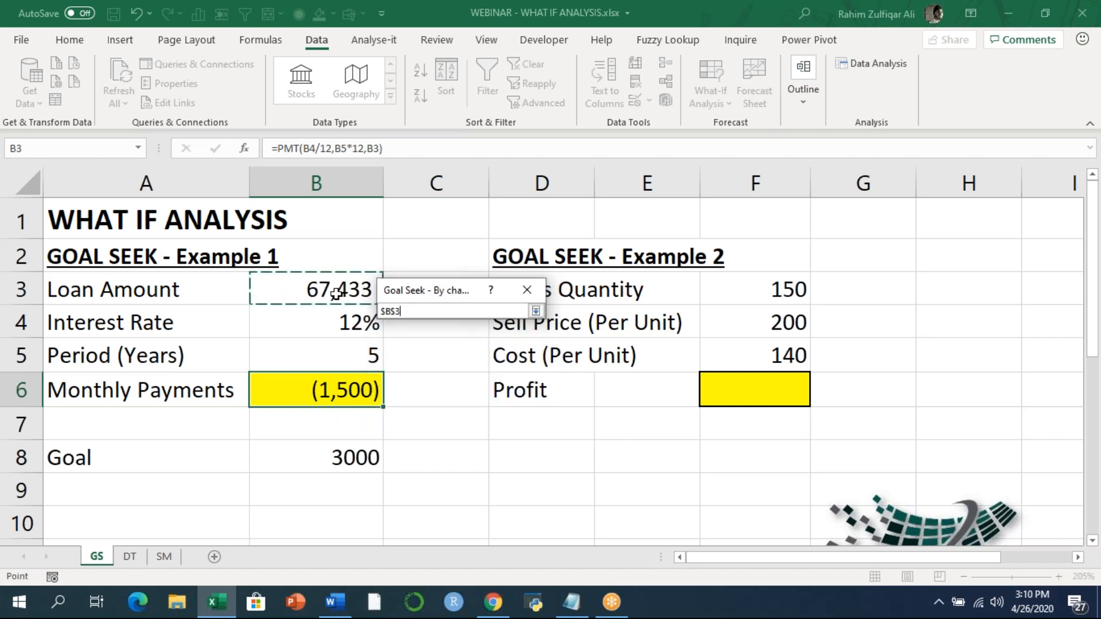
left_click(535, 311)
left_click(442, 378)
left_click(446, 378)
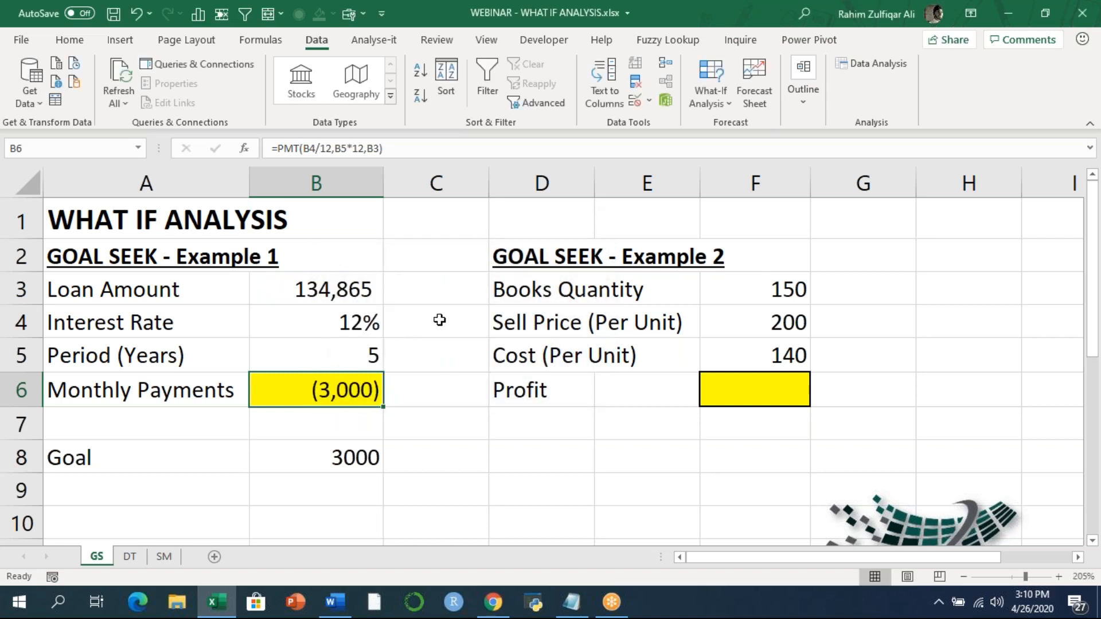
left_click(338, 284)
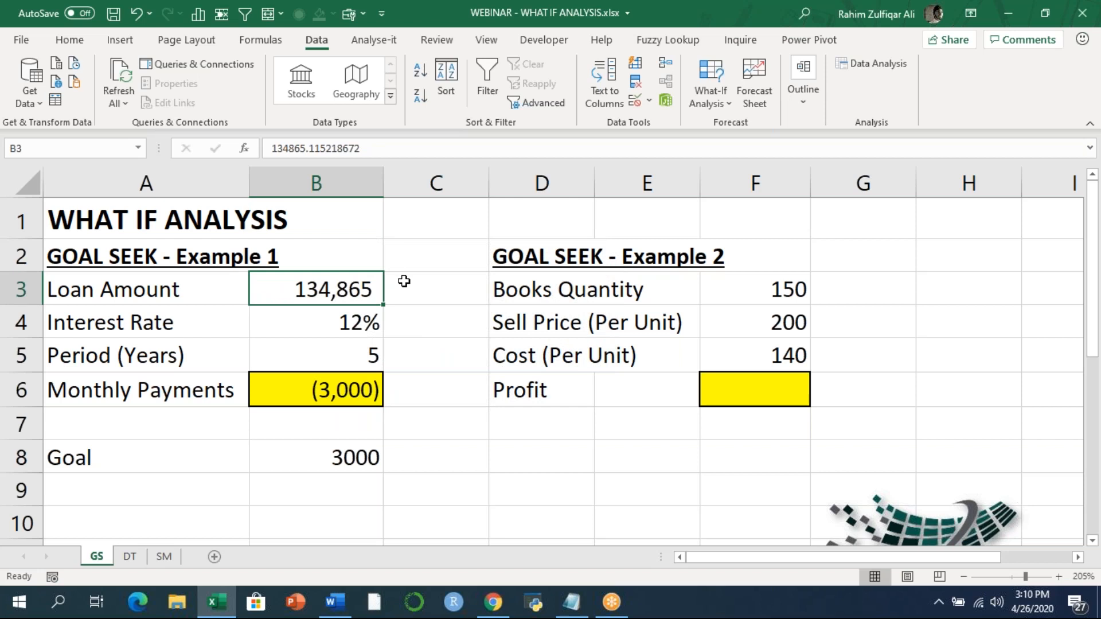
left_click(336, 391)
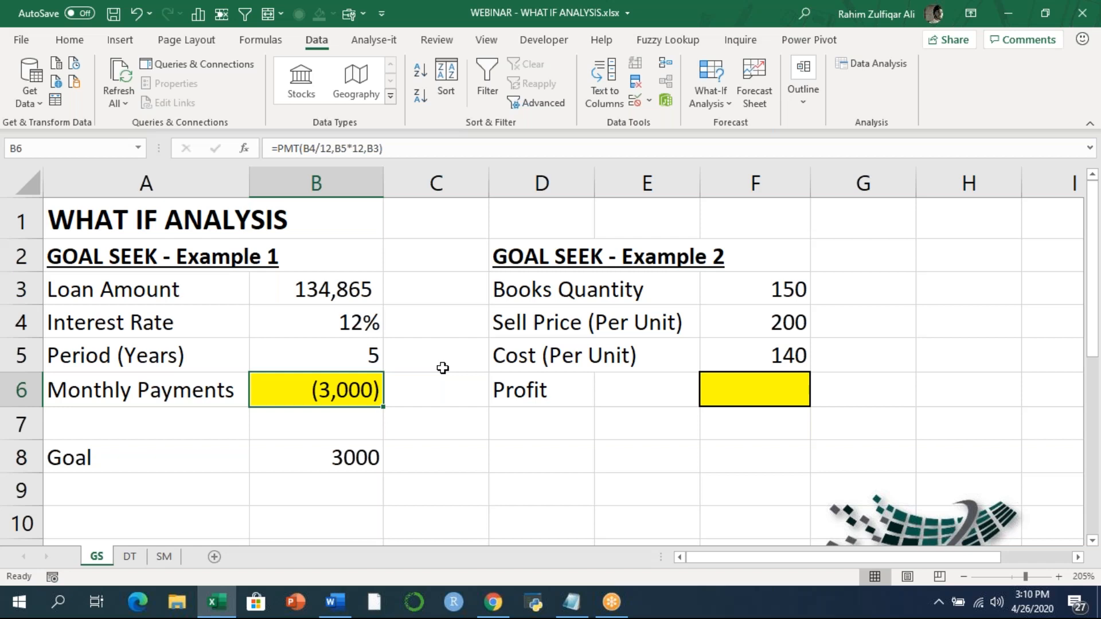
Examine the books quantity, sell price and unit cost in F3:F5 of Goal Seek Example 2
left_click(717, 374)
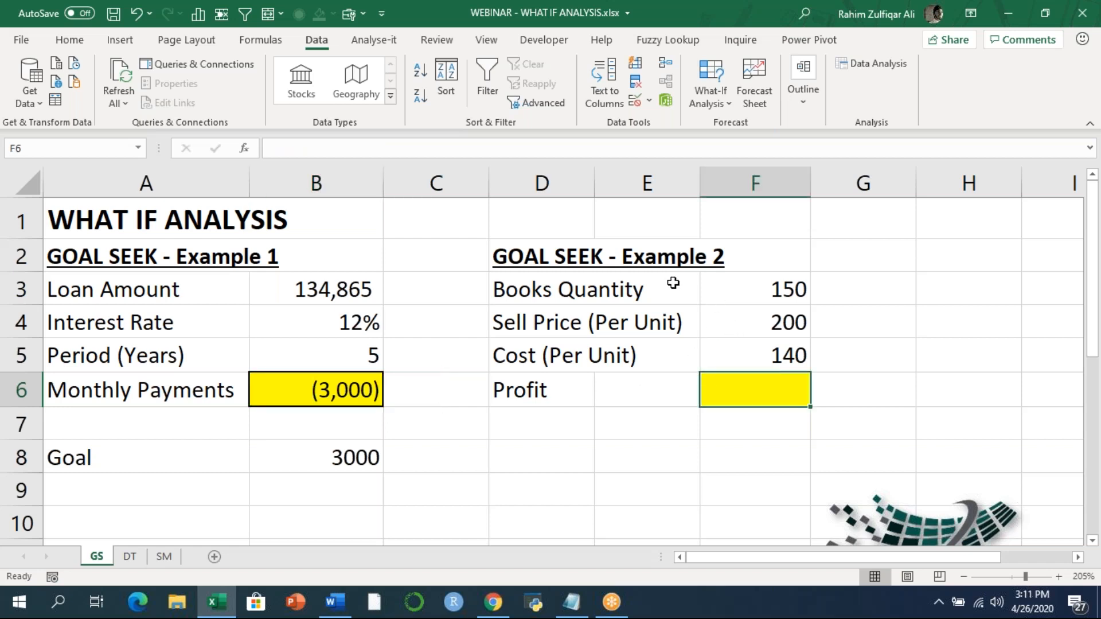
left_click(726, 279)
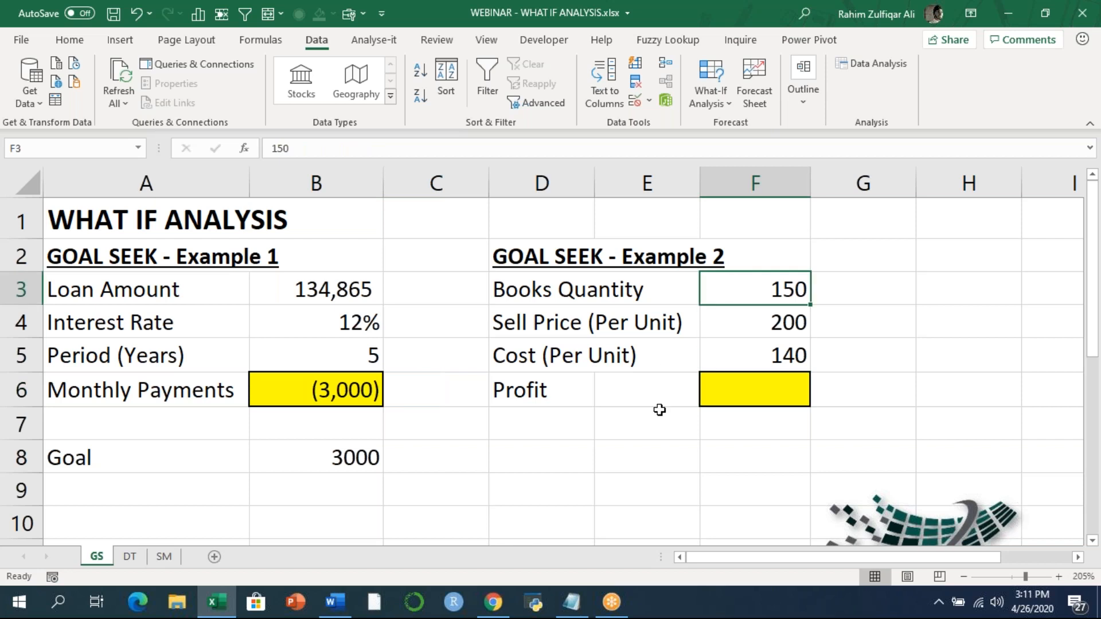
key("Left")
key("Left")
key("Down")
key("Right")
key("Right")
key("Right")
key("Left")
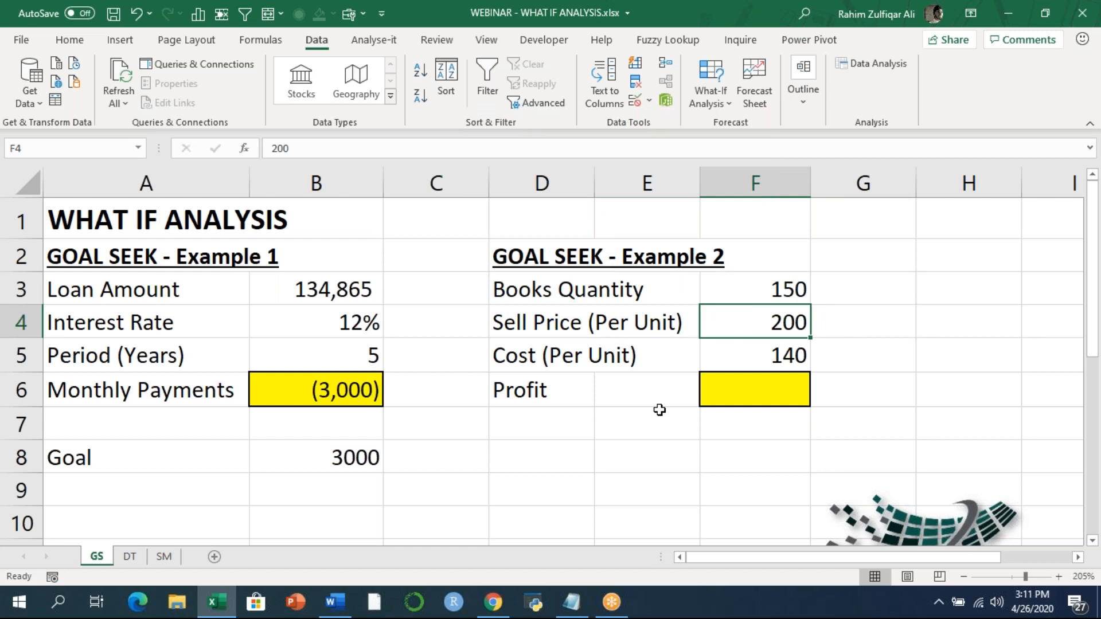
key("Down")
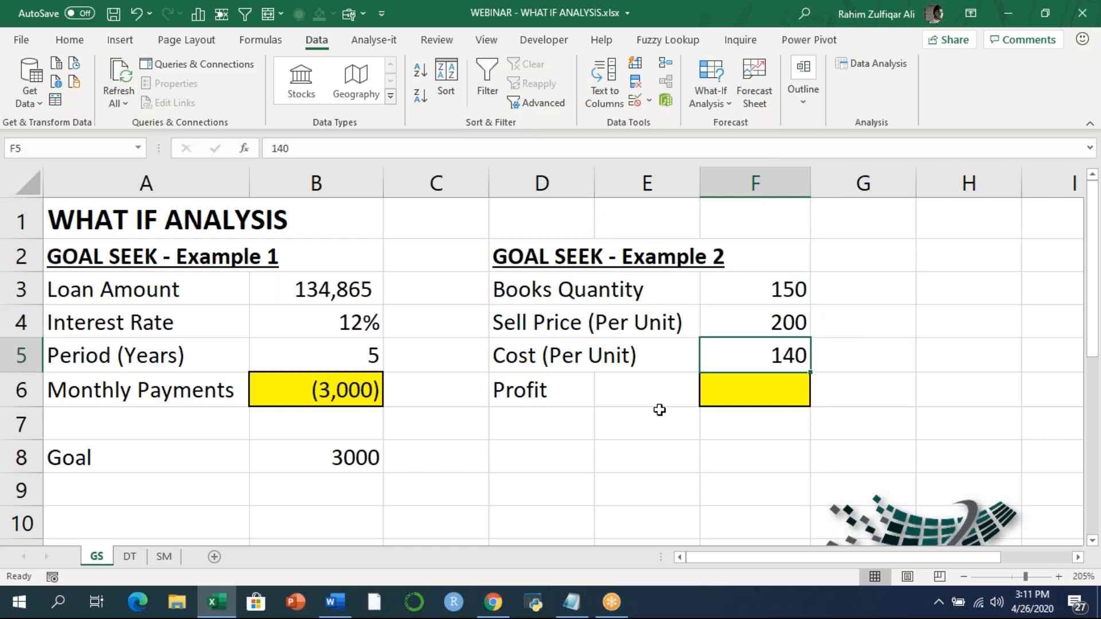
Enter the profit formula =(F4*F3)-(F5*F3) in F6 of Goal Seek Example 2
key("Down")
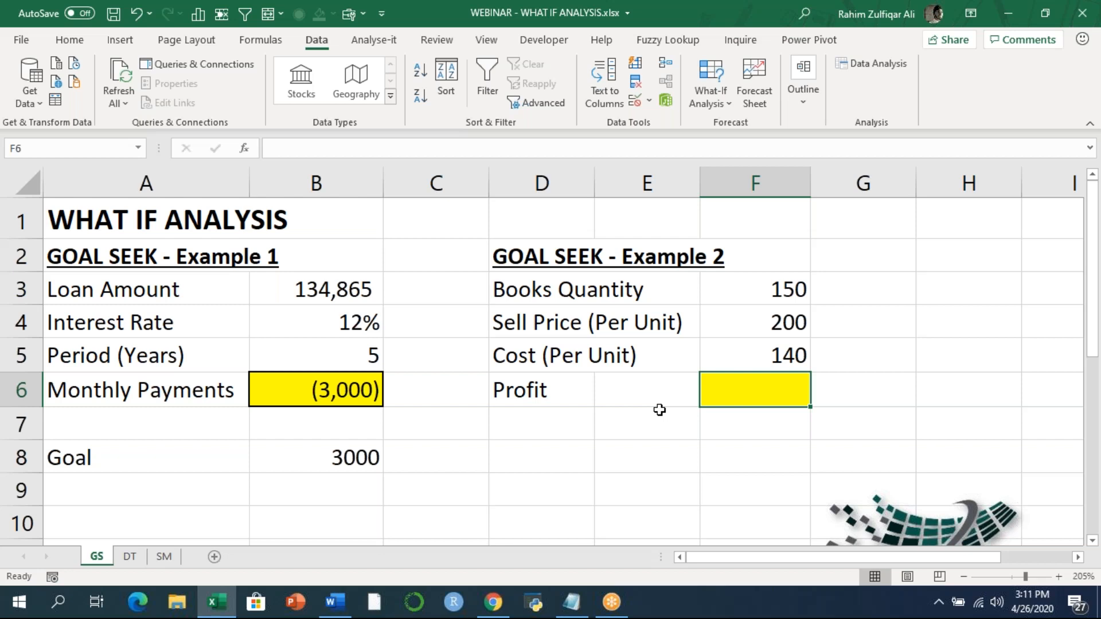
type("(")
key("BackSpace")
type("=")
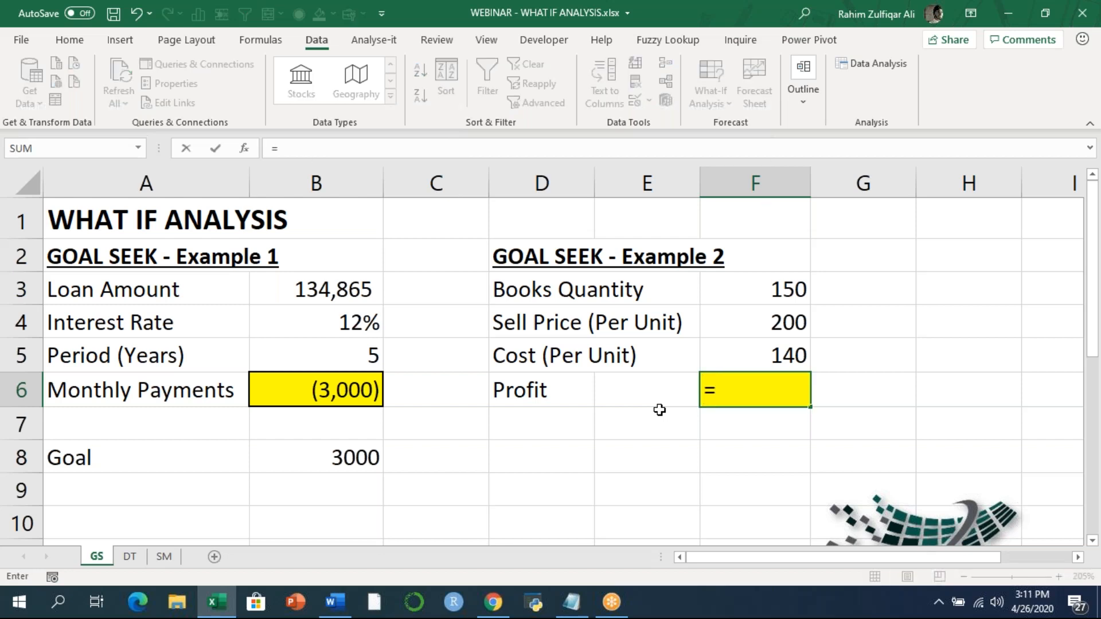
type("(")
left_click(747, 327)
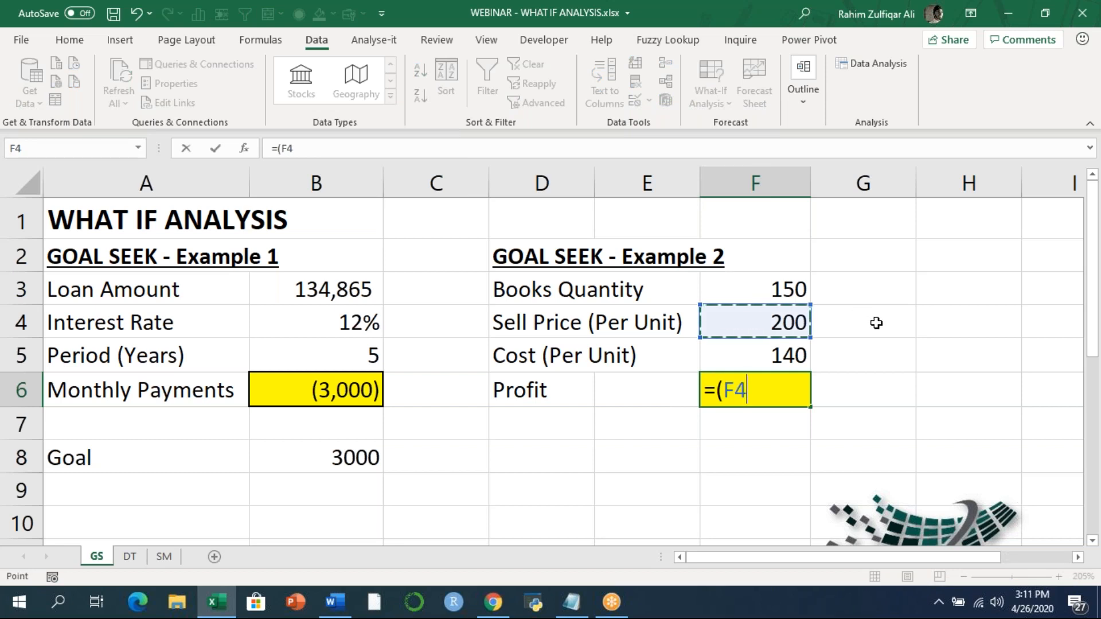
type("*")
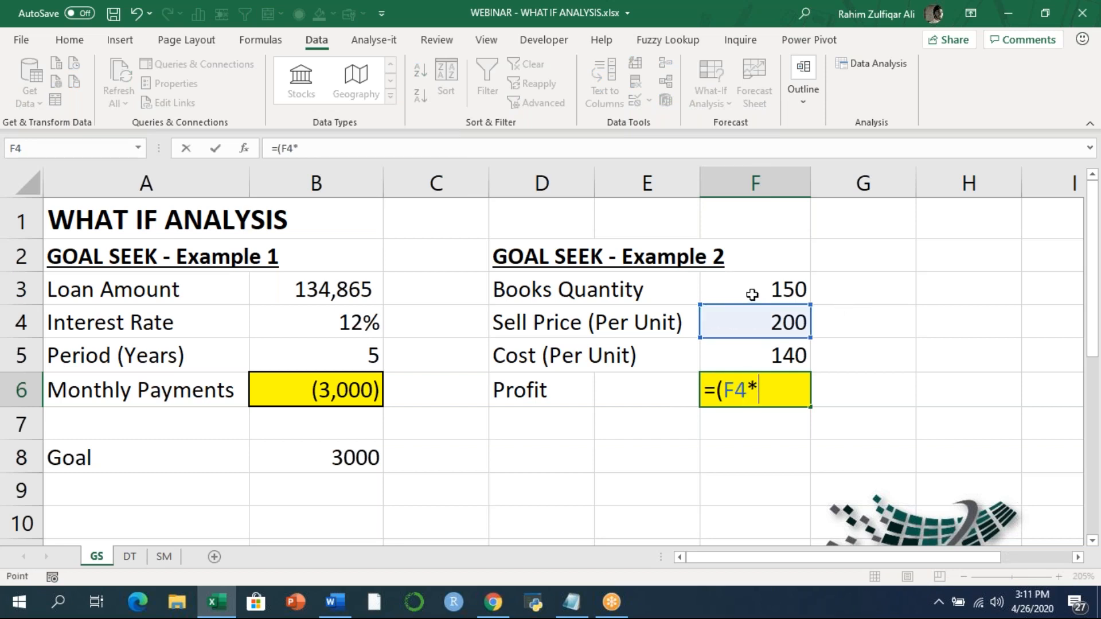
left_click(752, 295)
type(")")
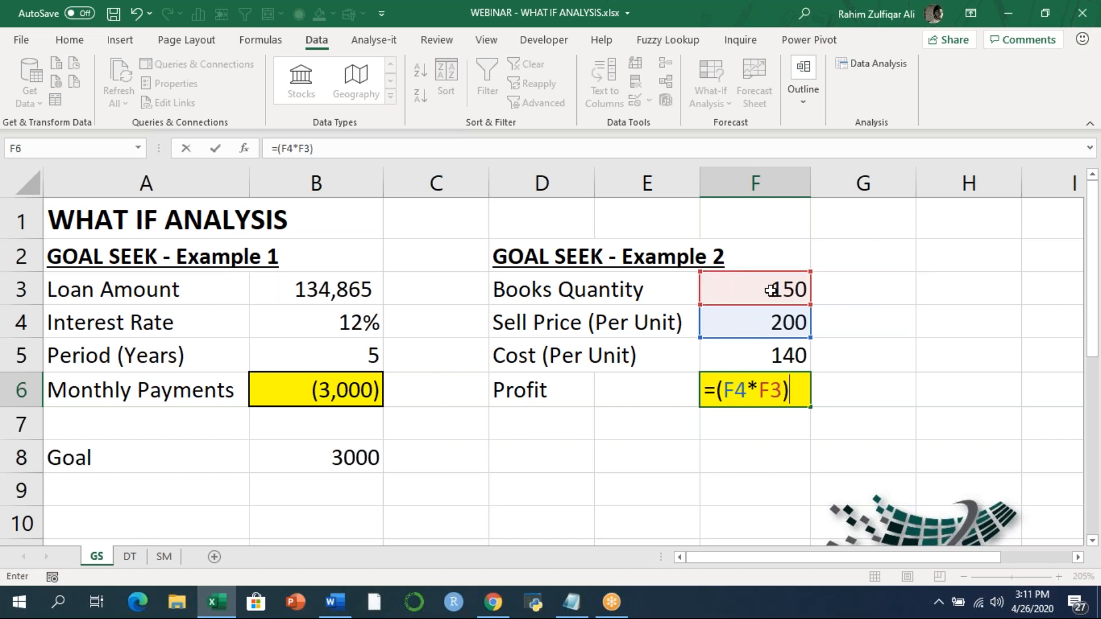
type("-(")
left_click(771, 356)
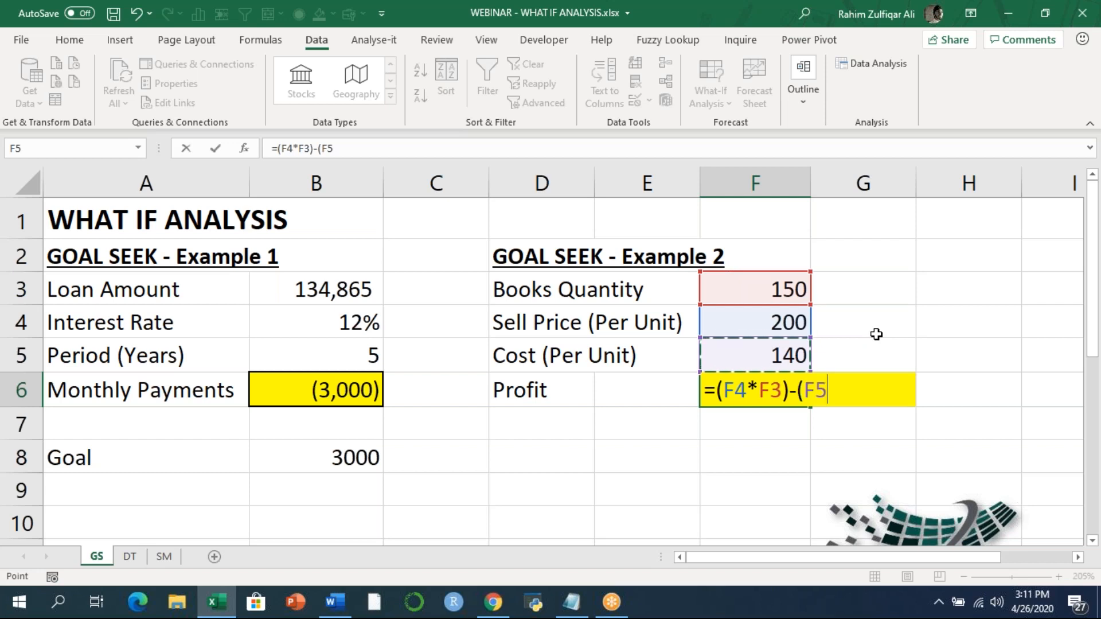
type("*")
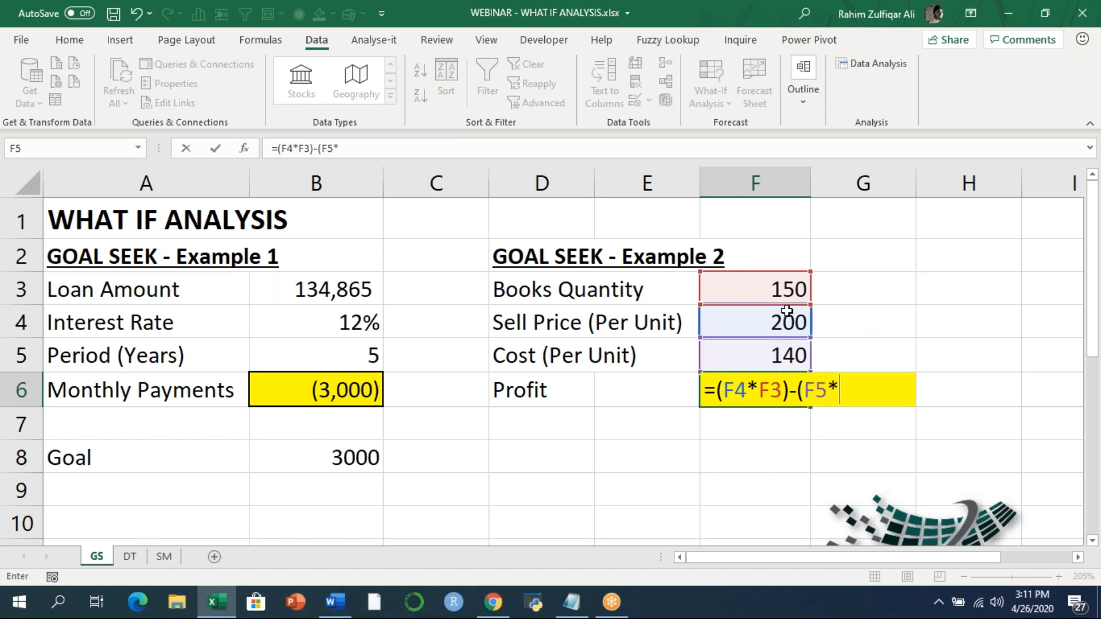
left_click(771, 291)
type(")")
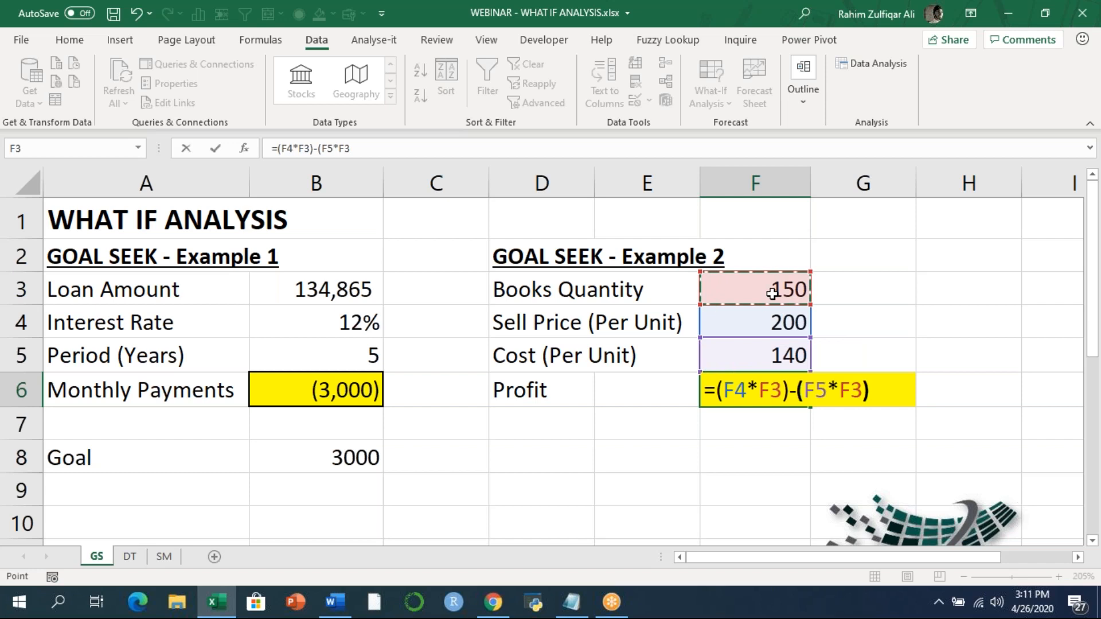
key("Return")
key("Up")
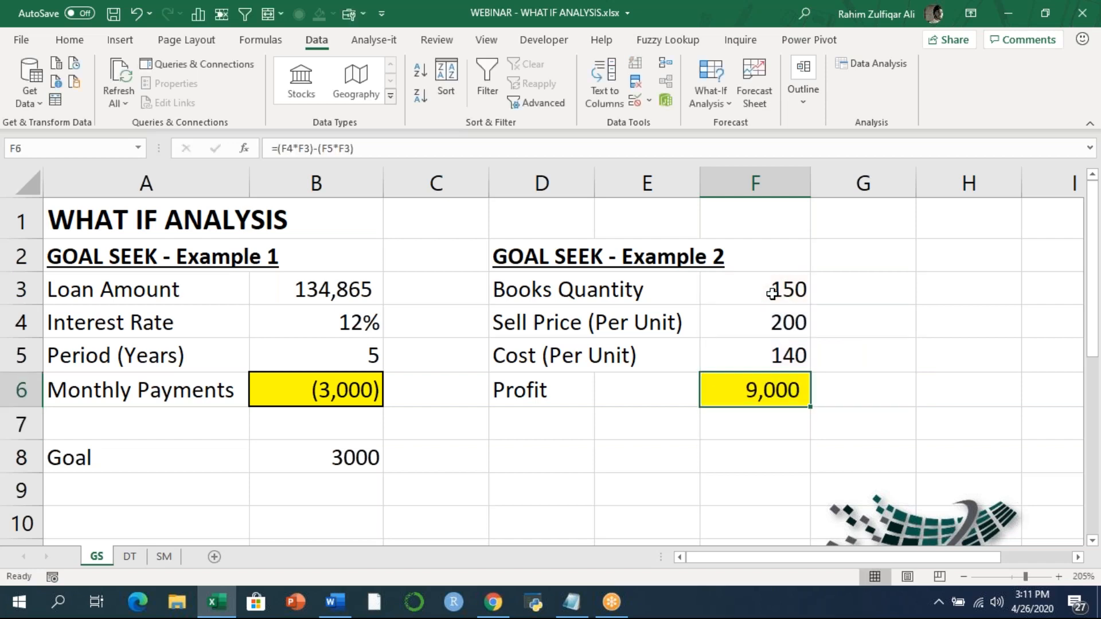
Label D8 as Goal and enter 13000 as the target profit in F8
left_click(772, 294)
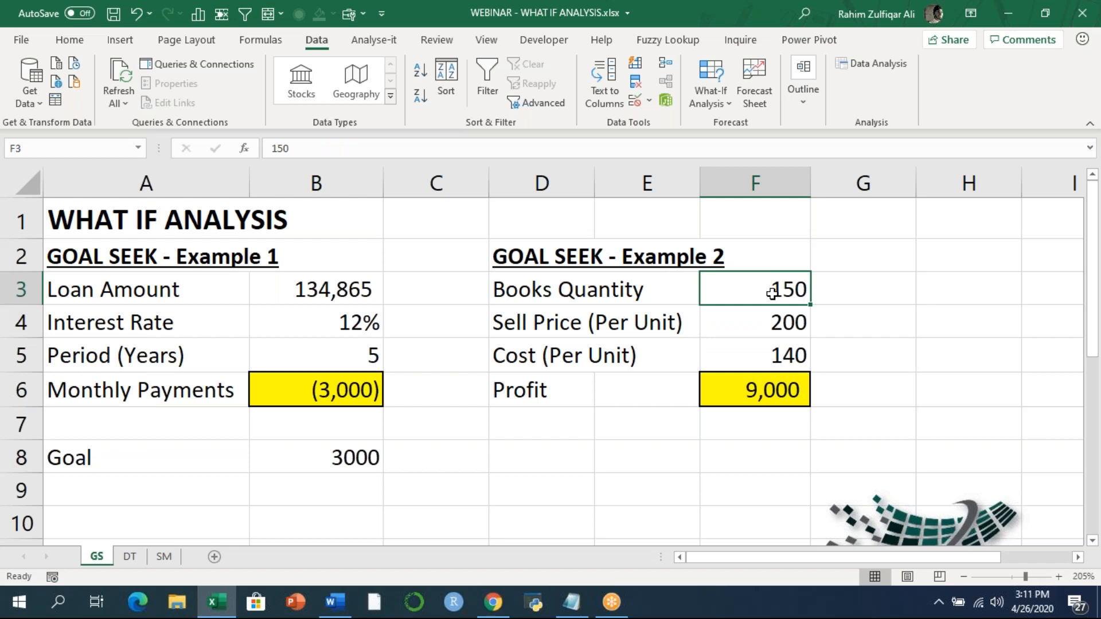
key("Down")
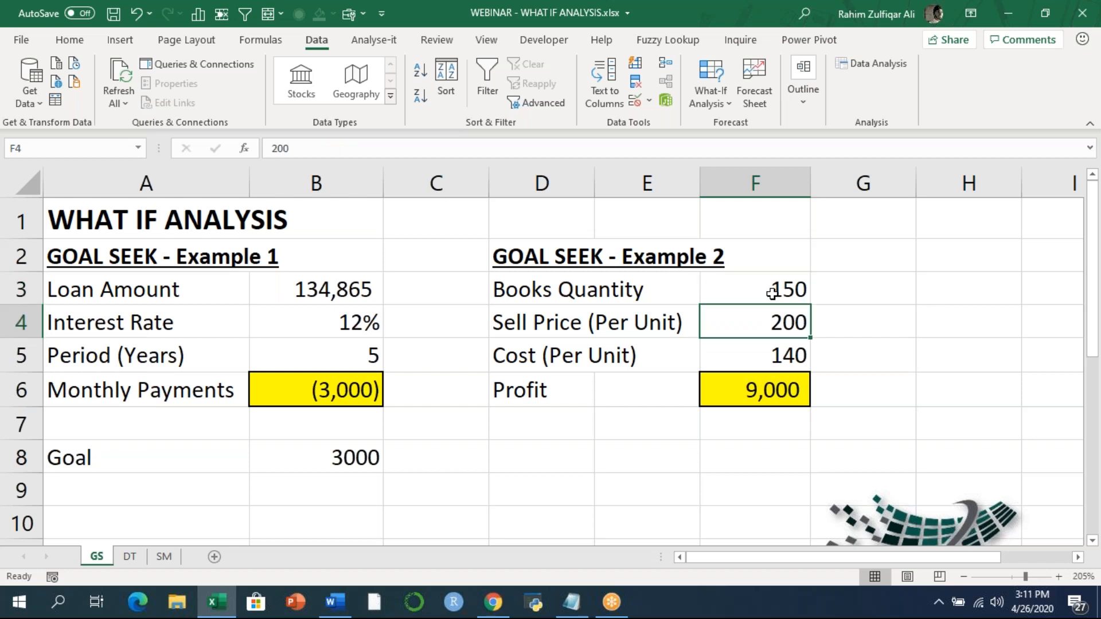
key("Down")
key("Down")
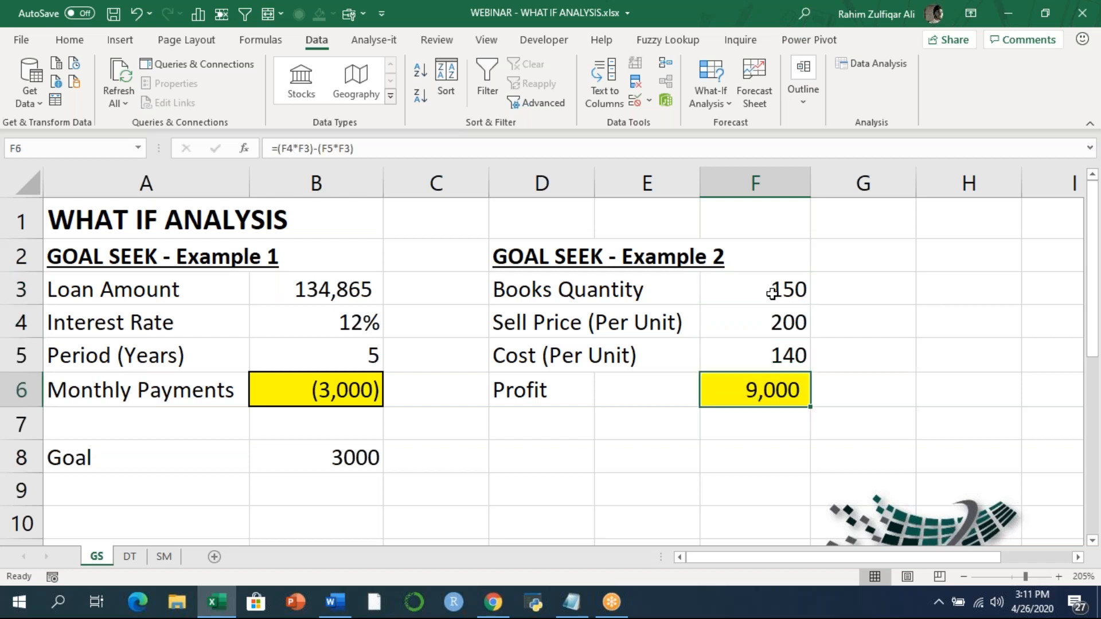
key("Left")
key("Left")
key("Down")
key("Down")
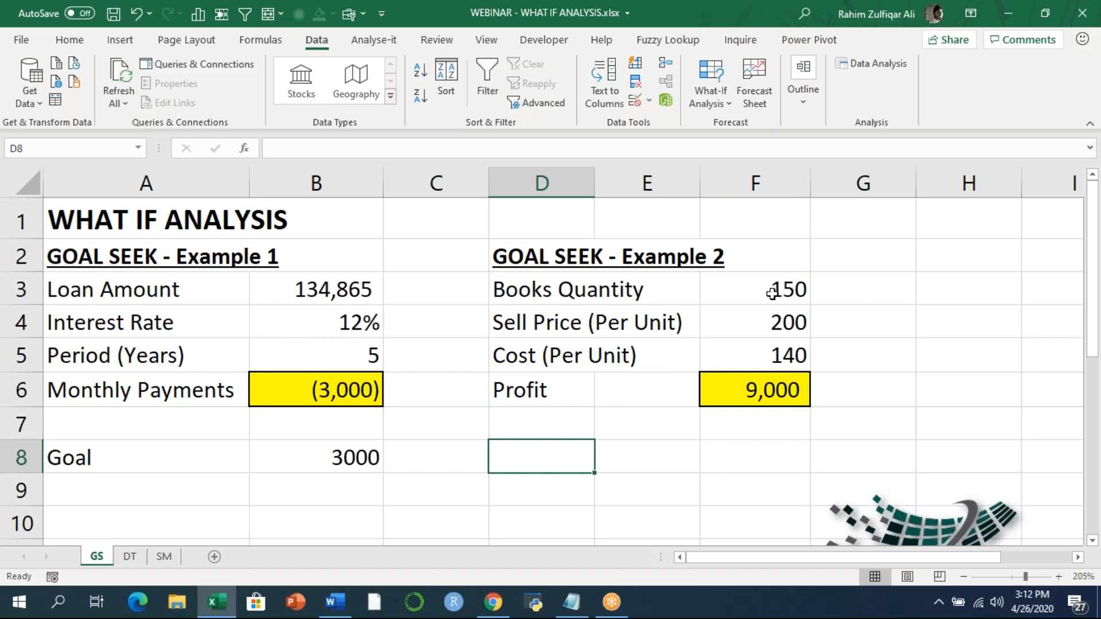
type("Goal")
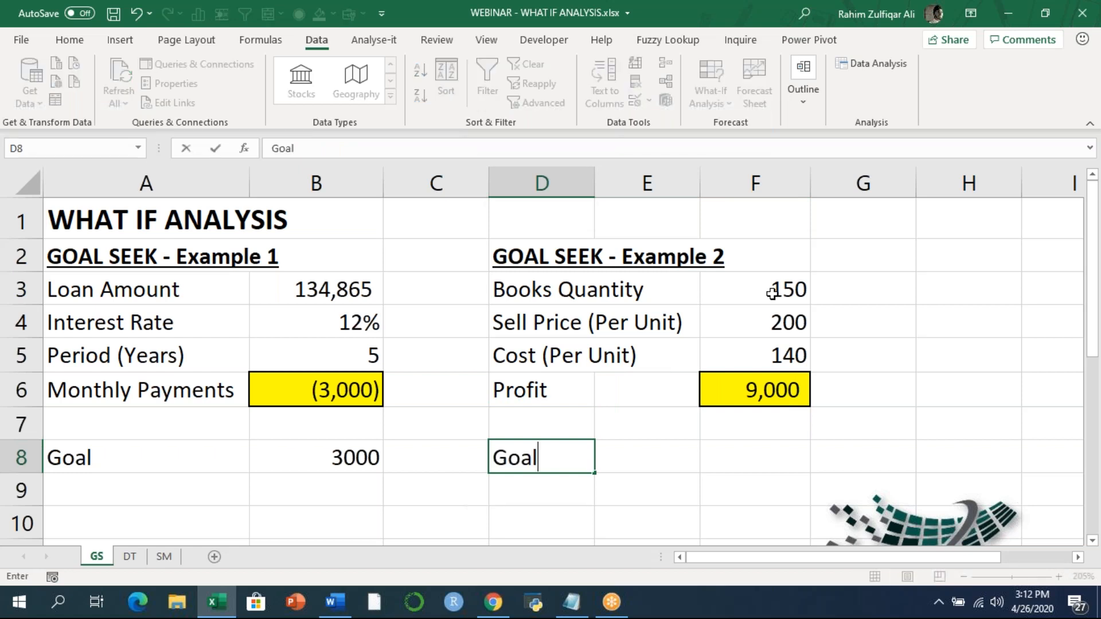
key("Right")
key("Right")
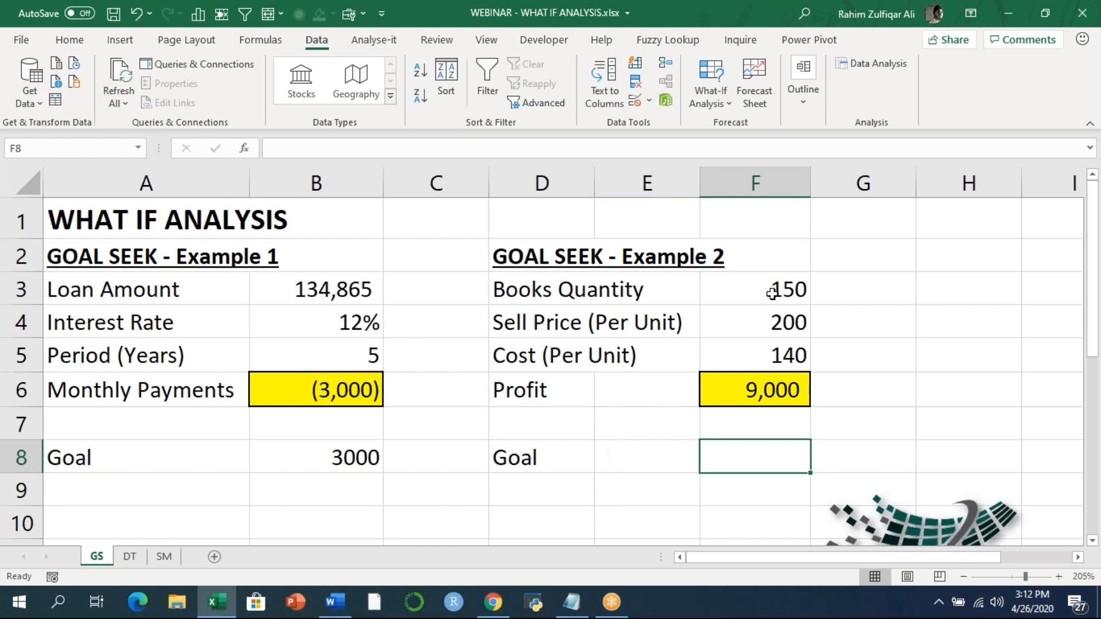
type("13000")
key("Return")
key("Up")
key("Right")
key("Right")
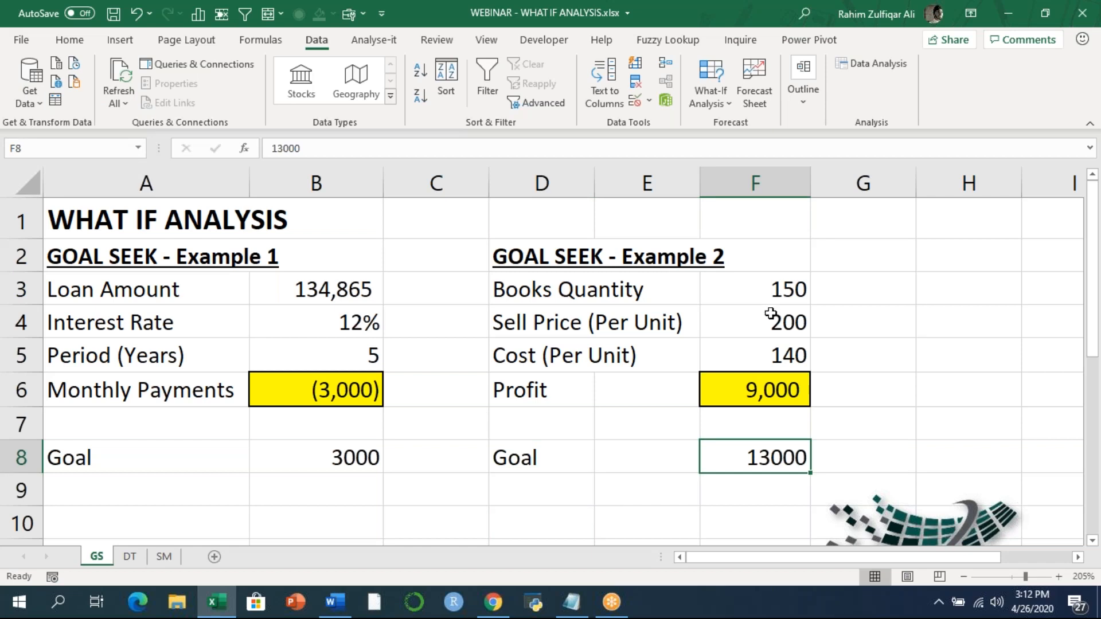
Run Goal Seek on the profit in F6 with a target of 13000 by changing the sell price in F4, keeping the solution
left_click(771, 314)
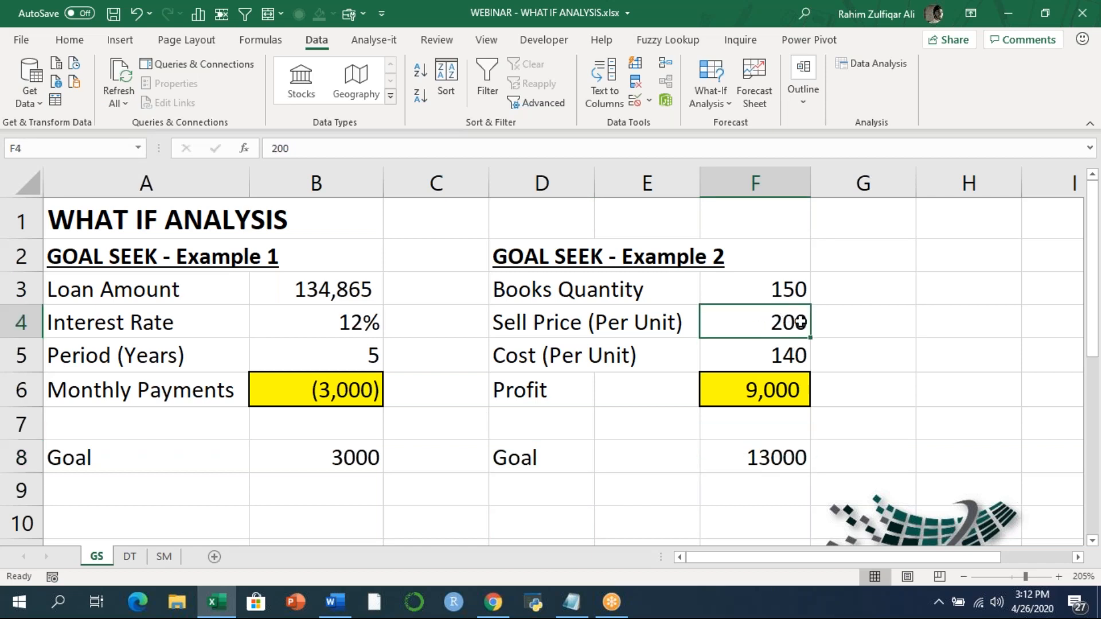
left_click(767, 385)
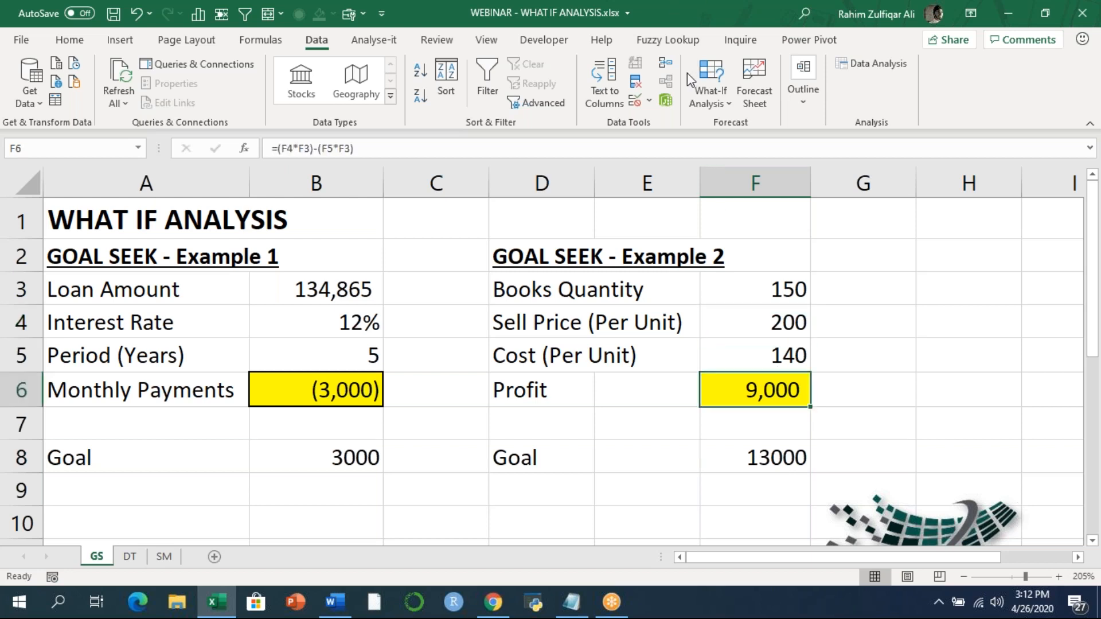
left_click(704, 94)
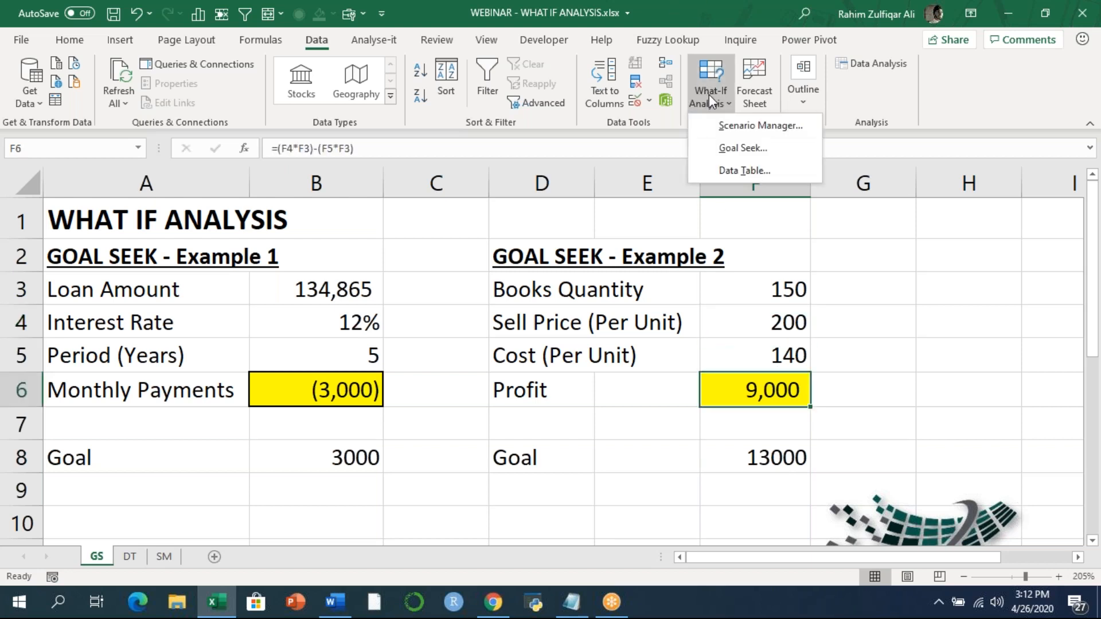
left_click(744, 149)
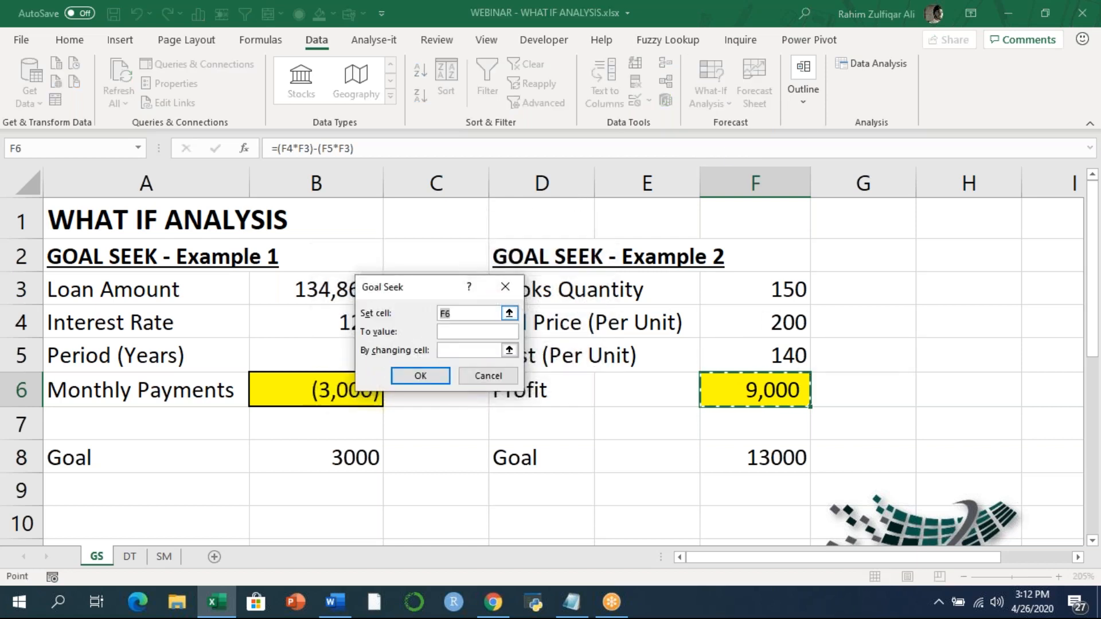
left_click(481, 332)
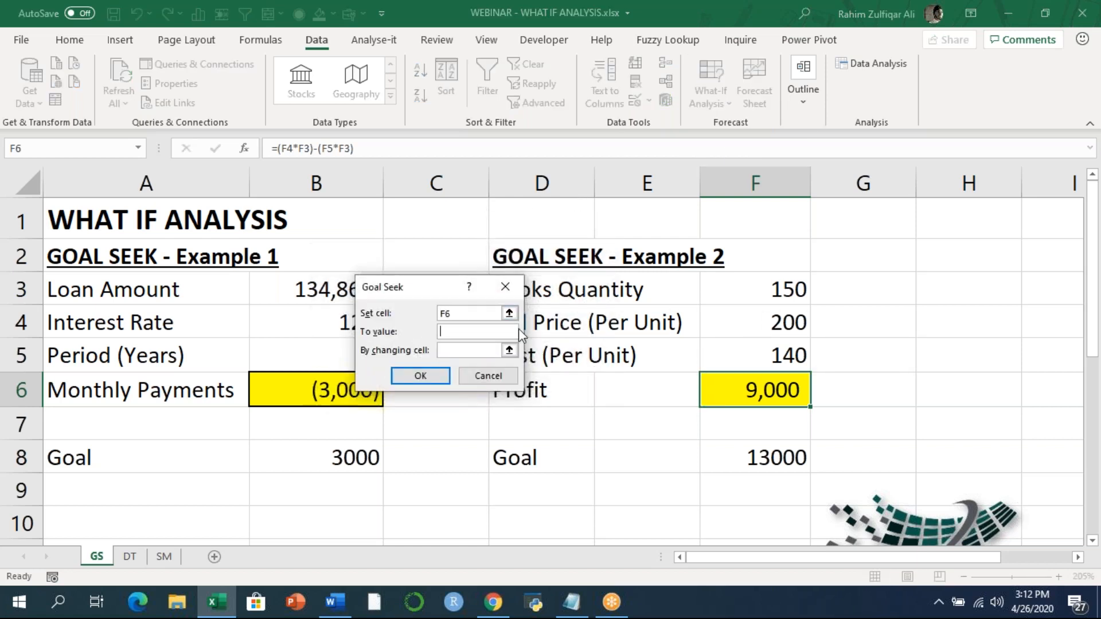
type("13000")
left_click(510, 350)
left_click(734, 319)
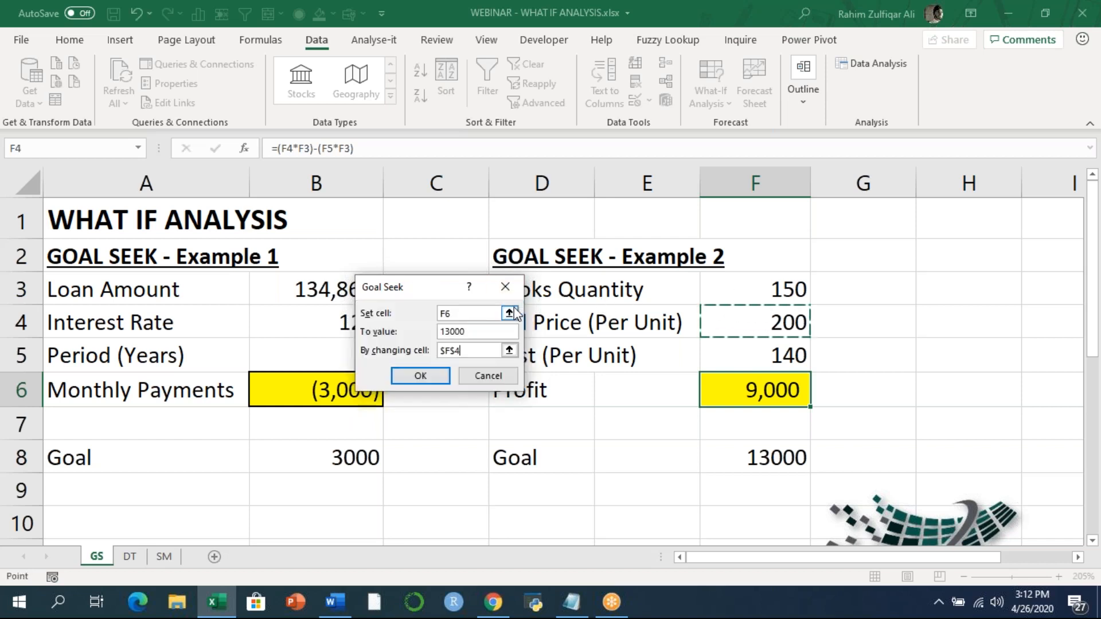
left_click(421, 376)
left_click(438, 367)
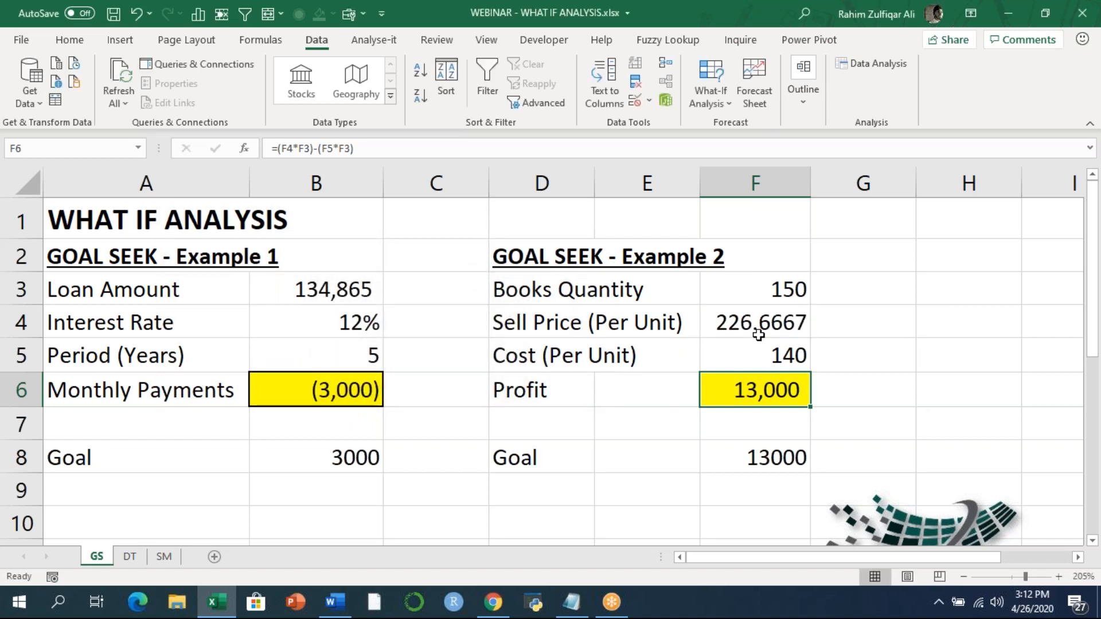
left_click(747, 322)
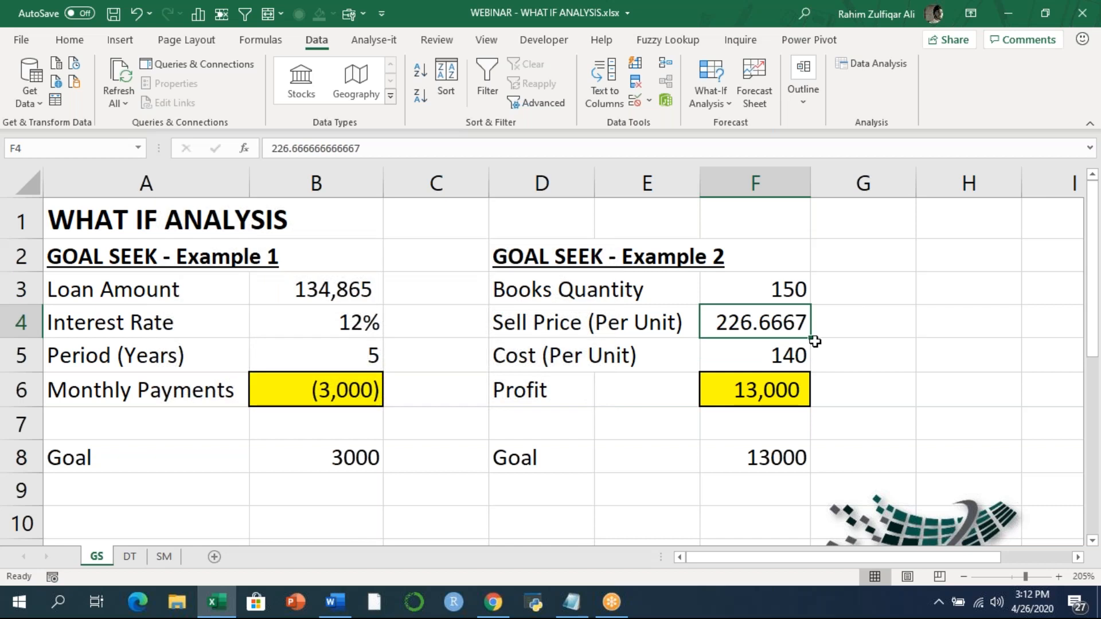
left_click(754, 394)
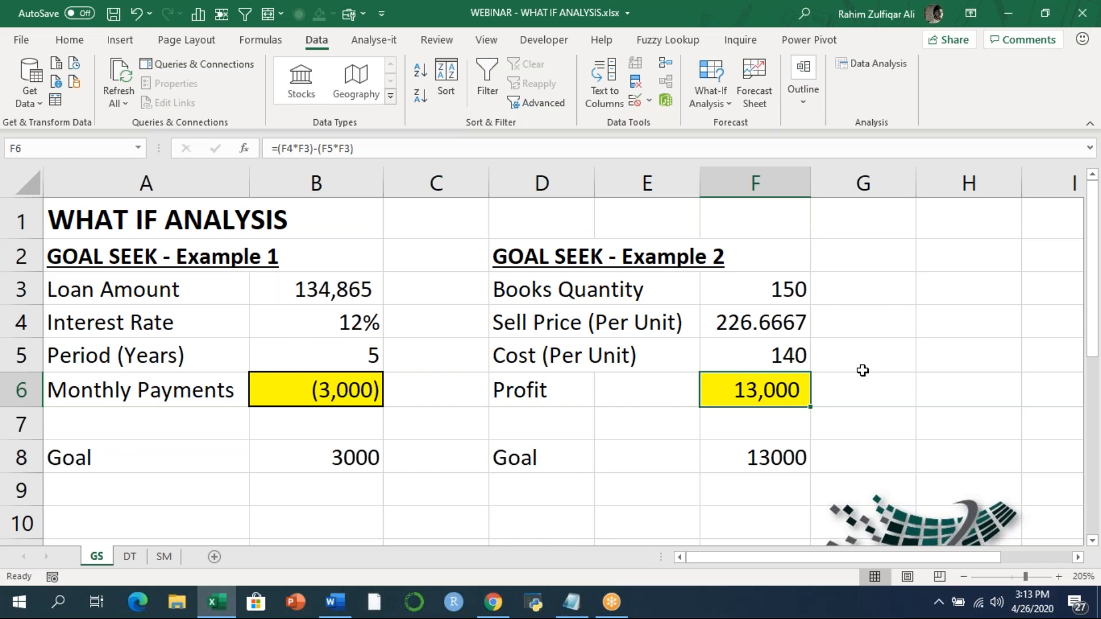
Switch to the DT worksheet and select the monthly payments cell B5
left_click(812, 21)
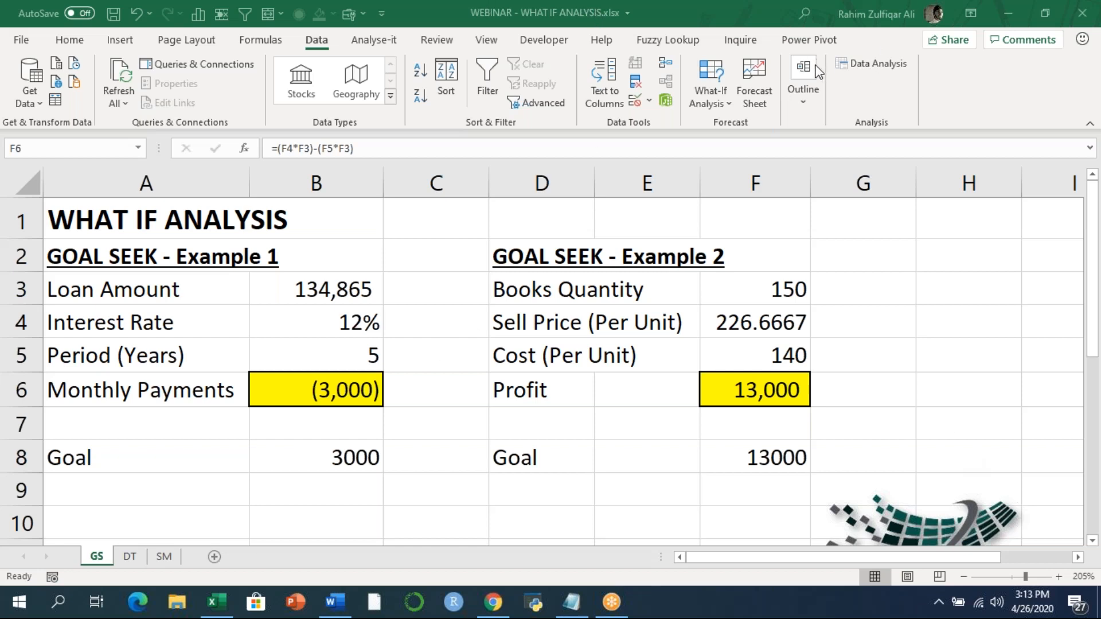
left_click(134, 558)
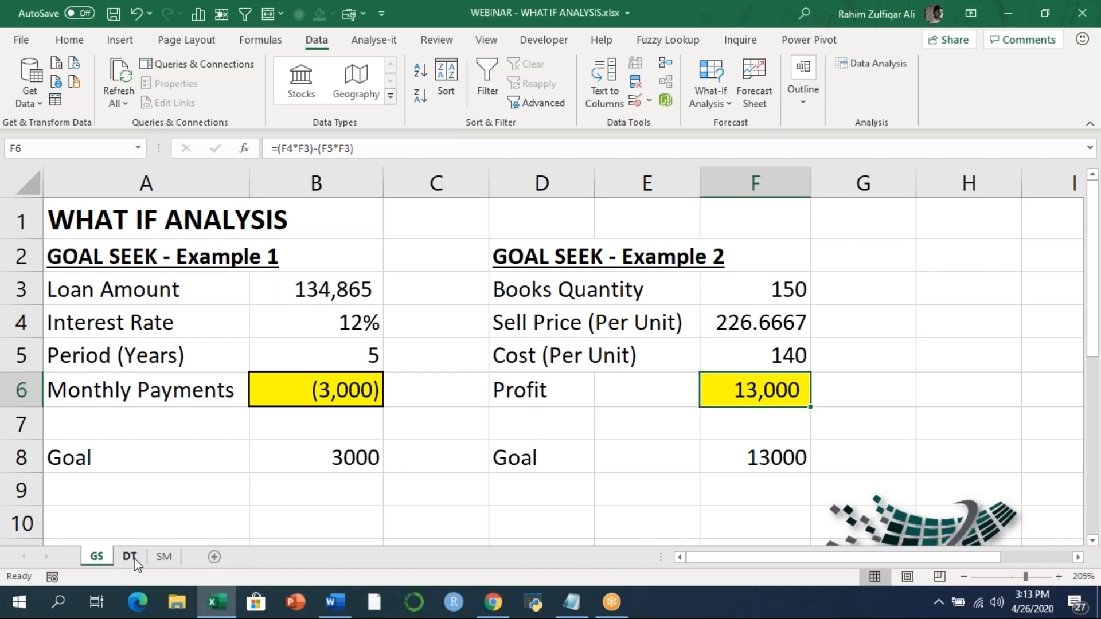
left_click(135, 559)
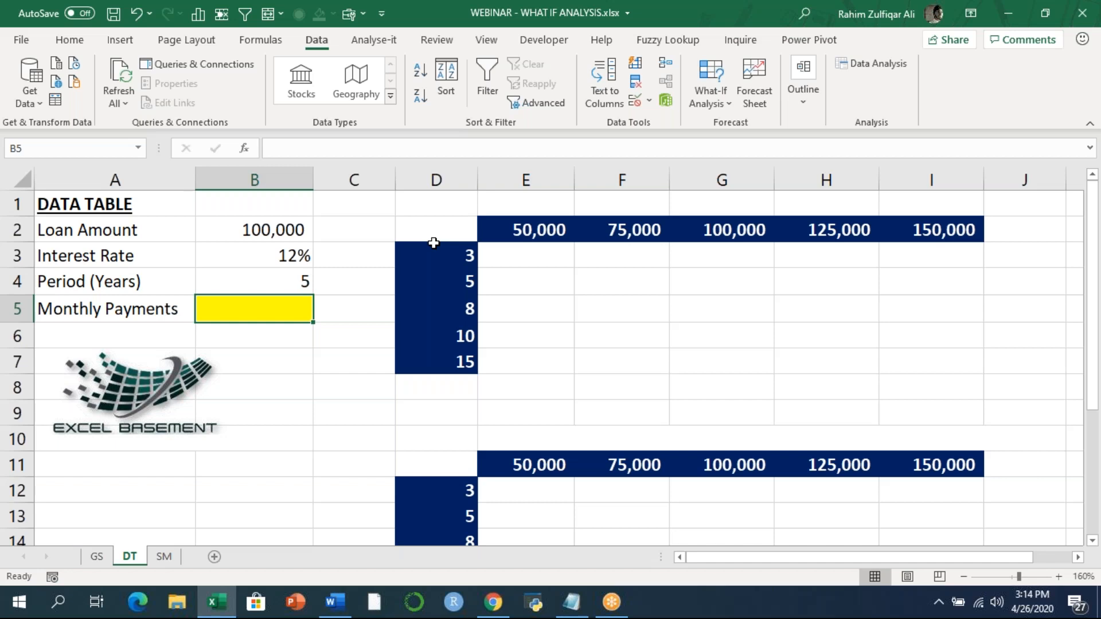
key("Up")
key("Up")
key("Down")
key("Down")
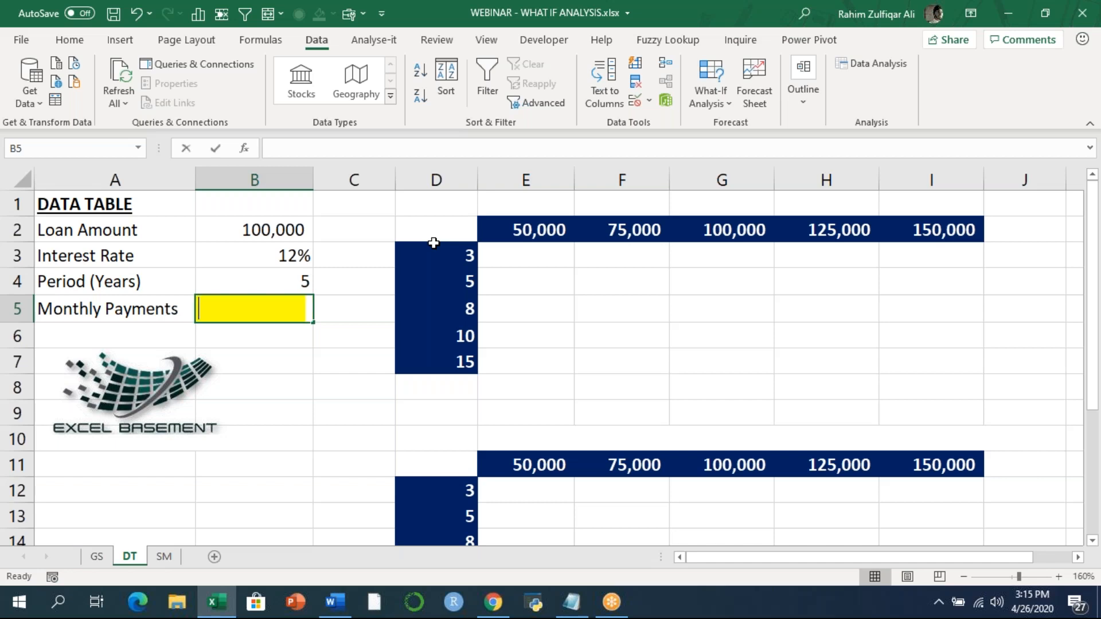
Enter the monthly payment formula =PMT(B3/12,B4*12,B2) in B5
type("=pmt")
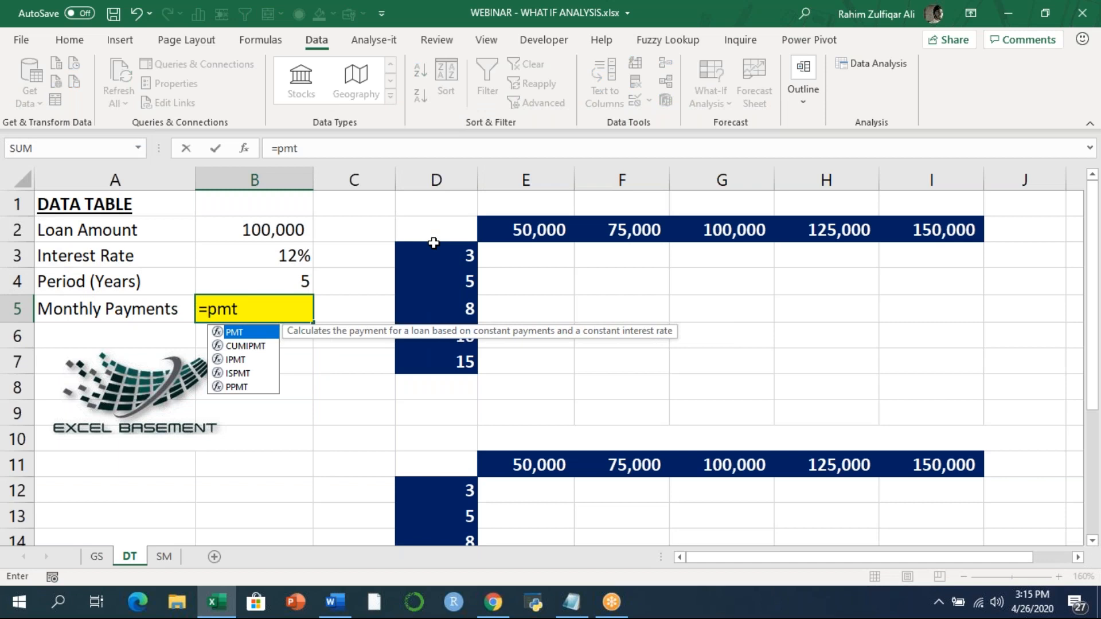
key("Tab")
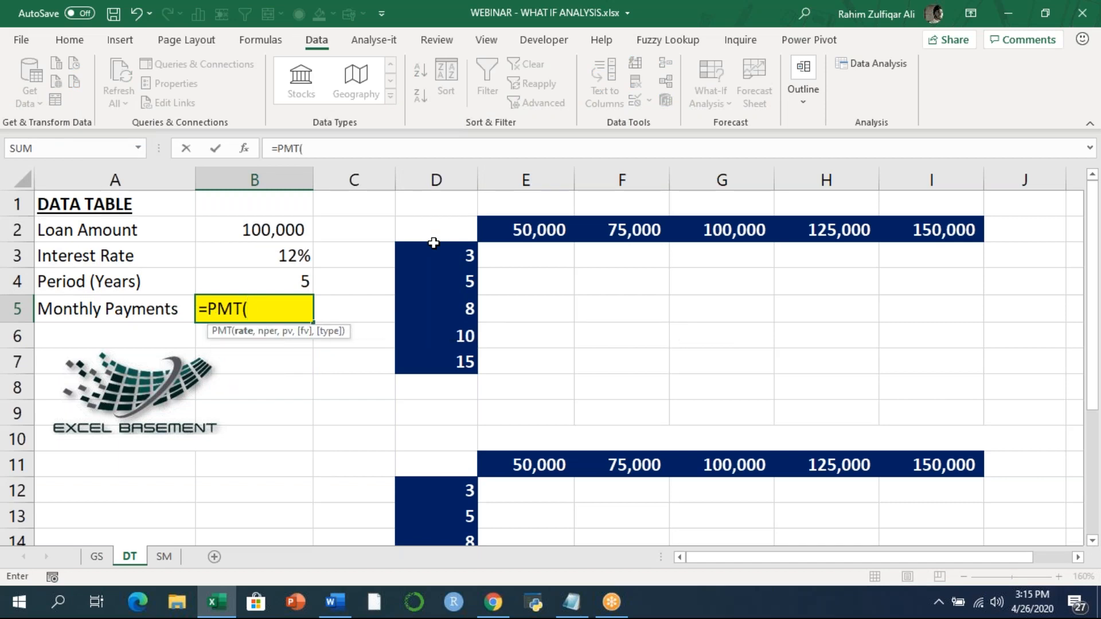
key("Up")
key("Up")
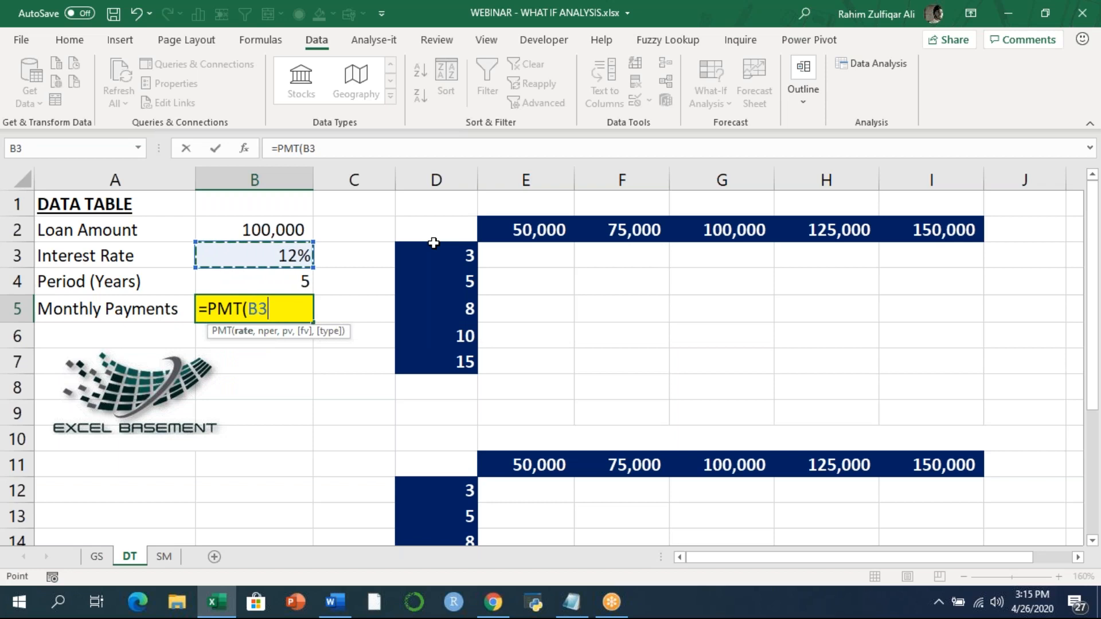
type("/12,")
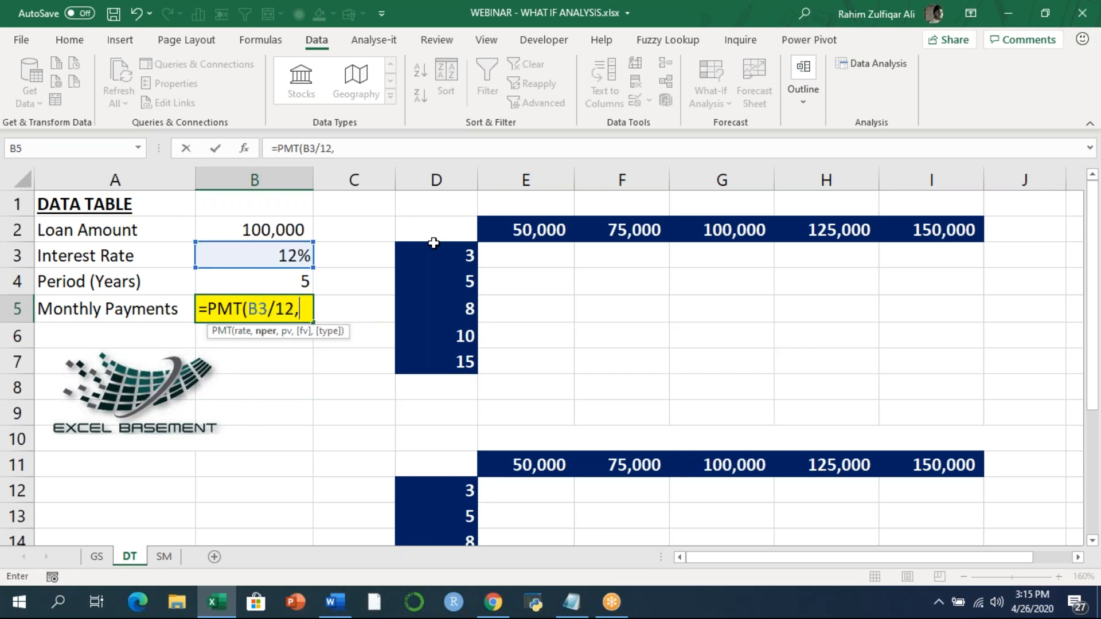
key("Up")
type("*12,")
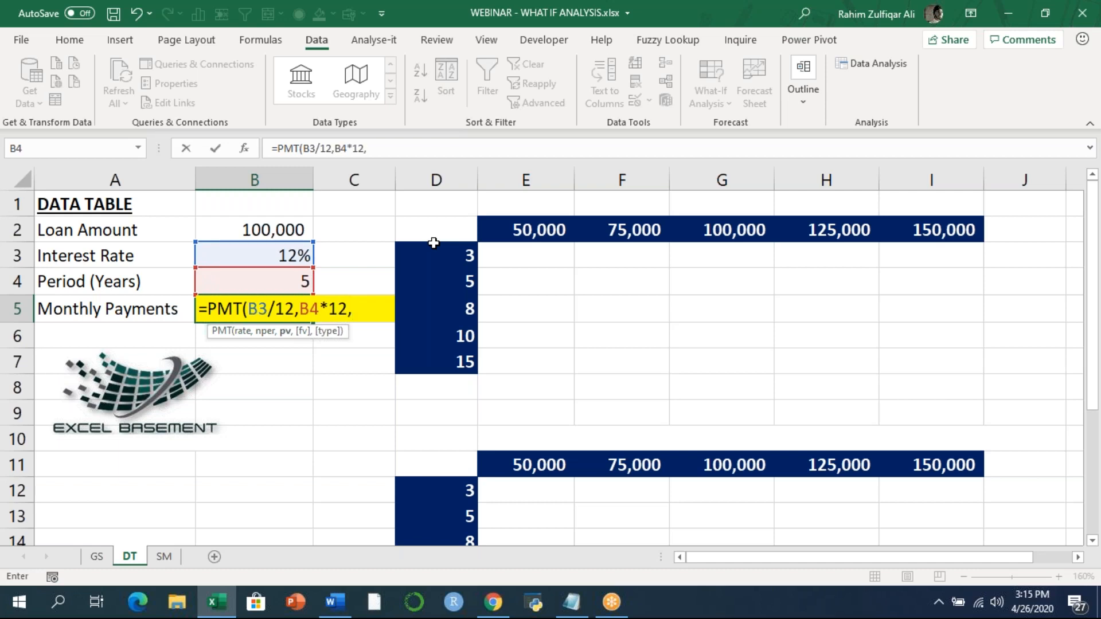
key("Up")
key("Up")
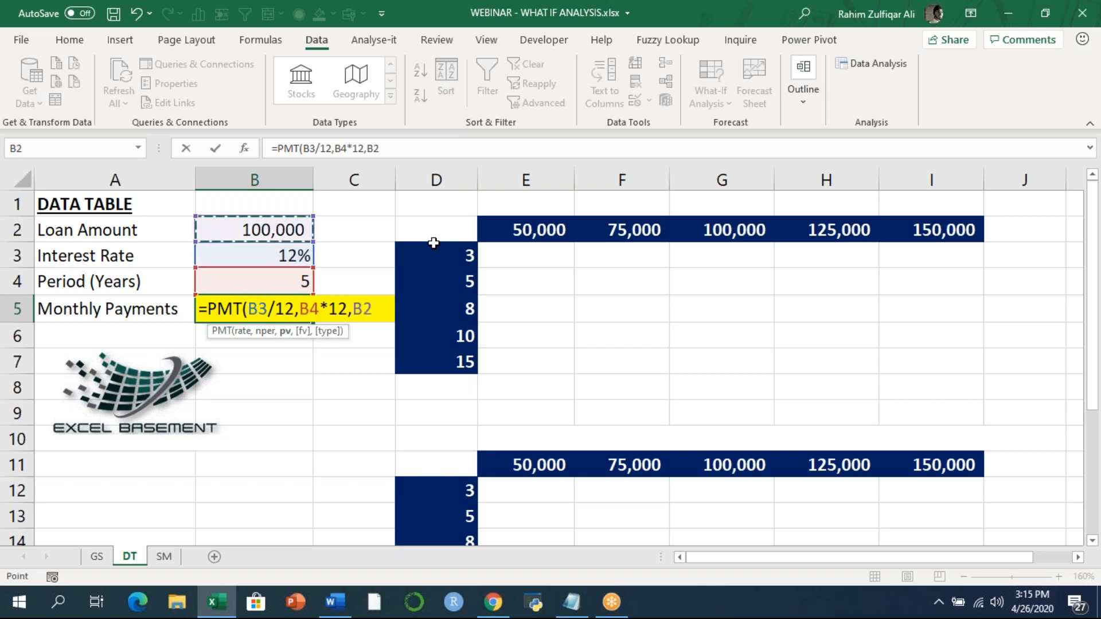
type(")")
key("ctrl+Return")
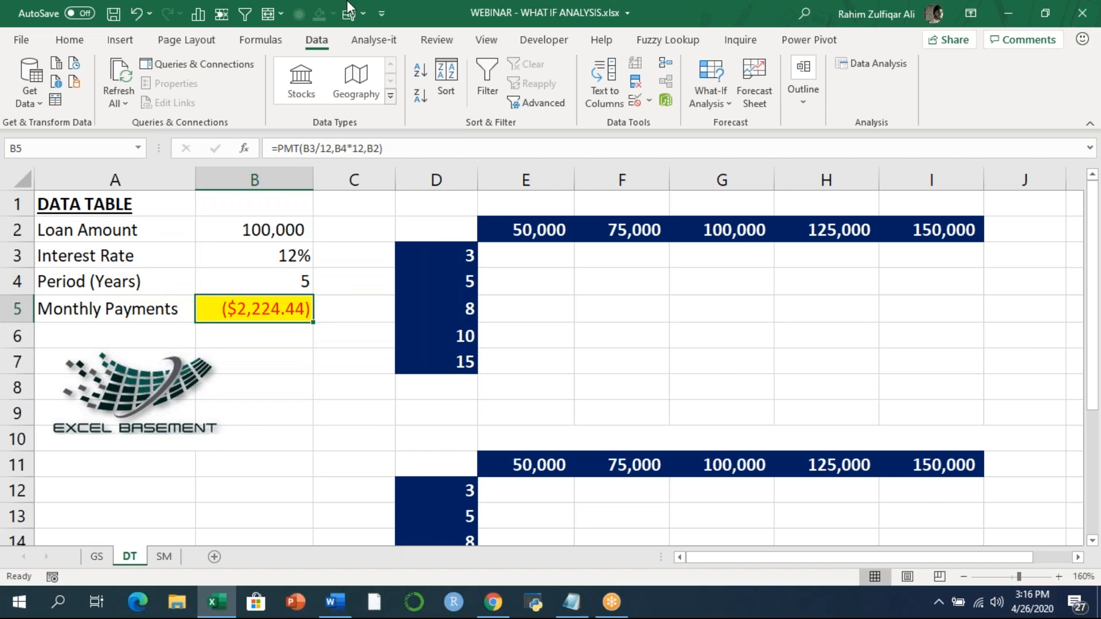
Format the monthly payment in B5 with comma style and no decimal places
left_click(69, 39)
left_click(544, 95)
left_click(585, 96)
left_click(585, 96)
left_click(575, 302)
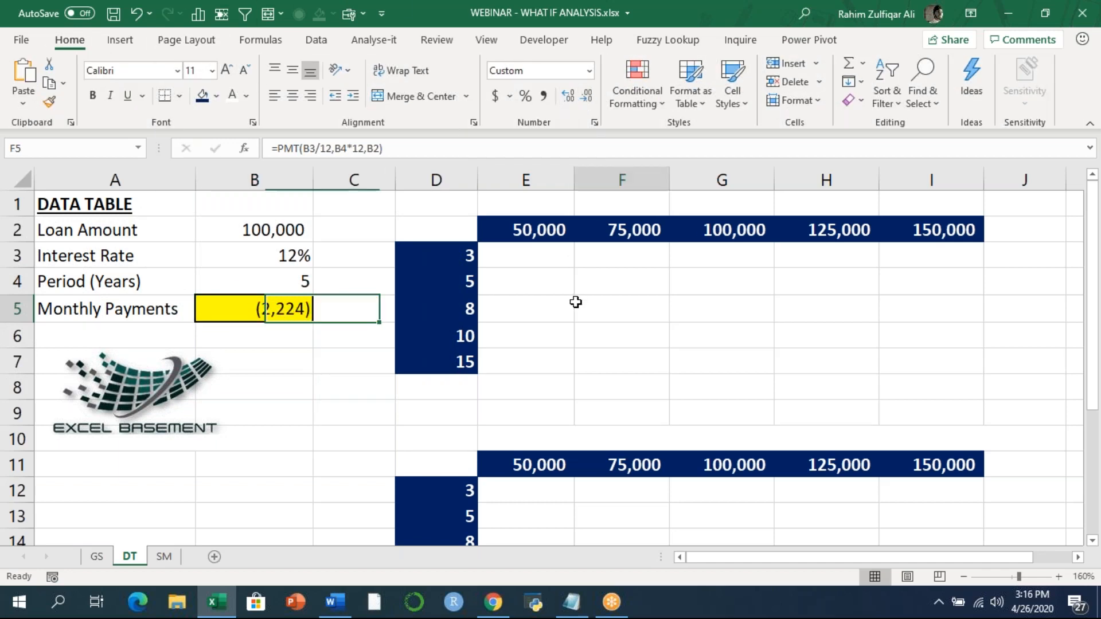
Examine how the loan amounts in E2:I2 and the periods in D3:D7 intersect across the empty grid E3:I7
left_click(550, 262)
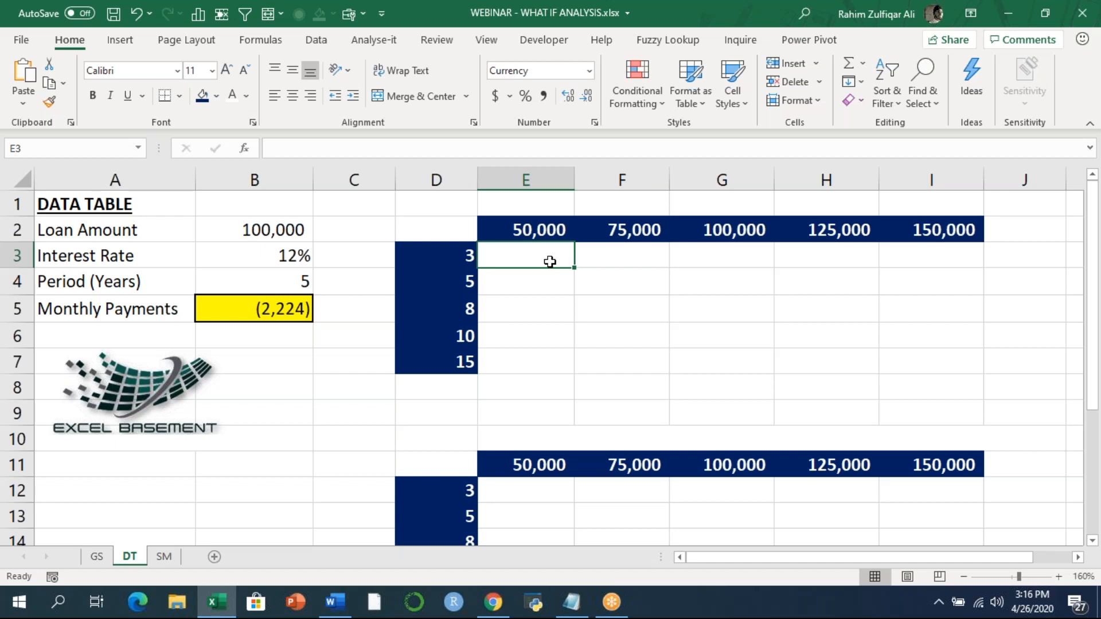
left_click(545, 229)
left_click(462, 258)
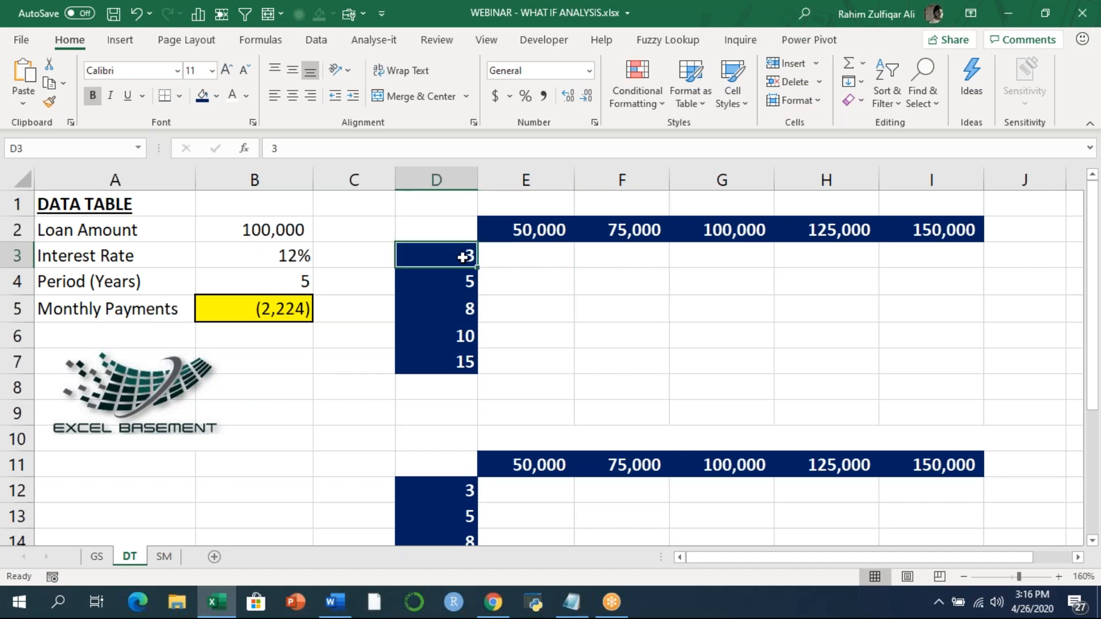
left_click(523, 258)
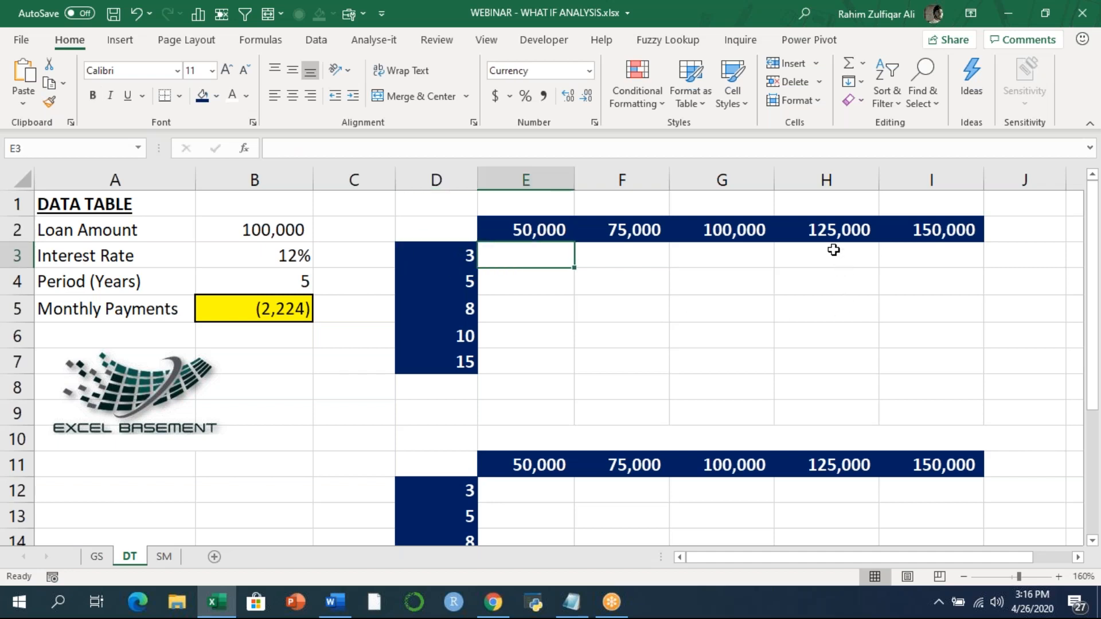
left_click(818, 230)
left_click(465, 362)
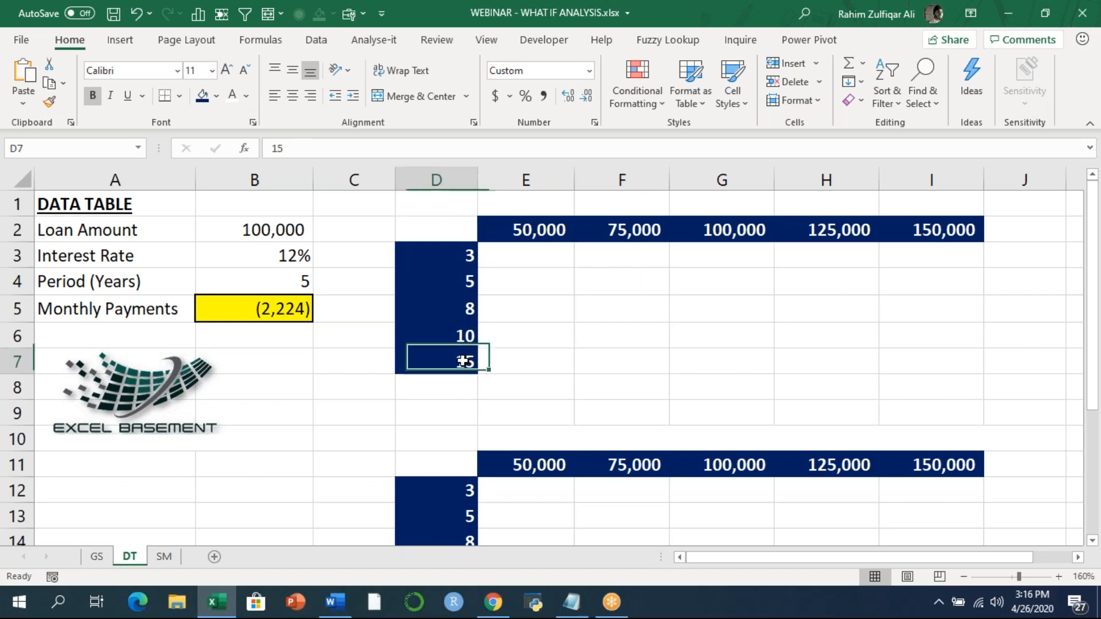
left_click(797, 362)
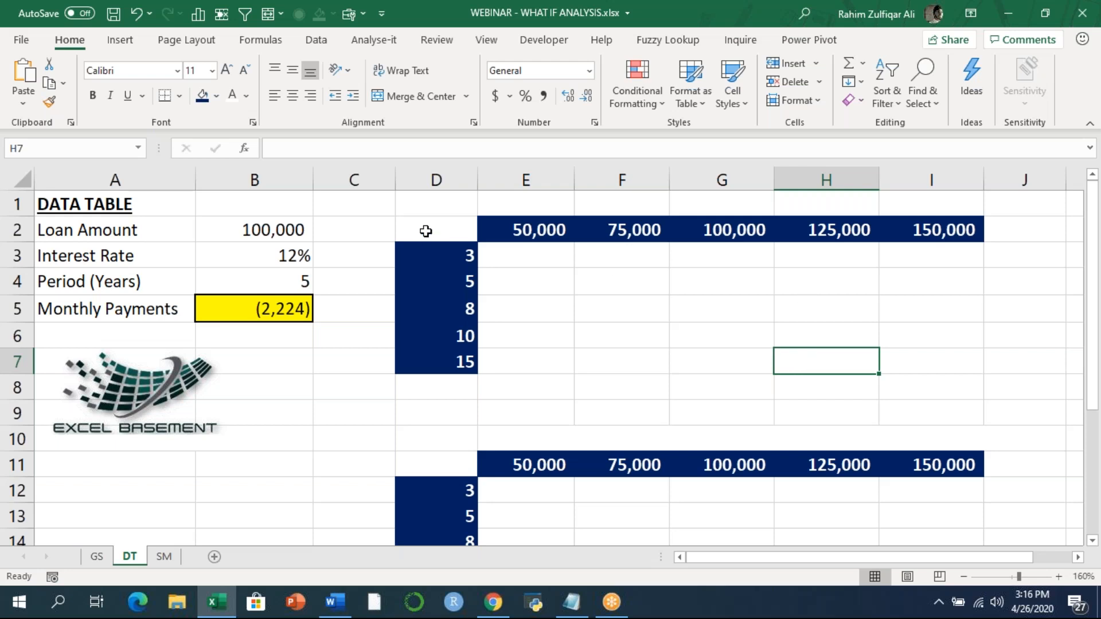
left_click_drag(425, 232, 516, 255)
left_click_drag(606, 279, 926, 361)
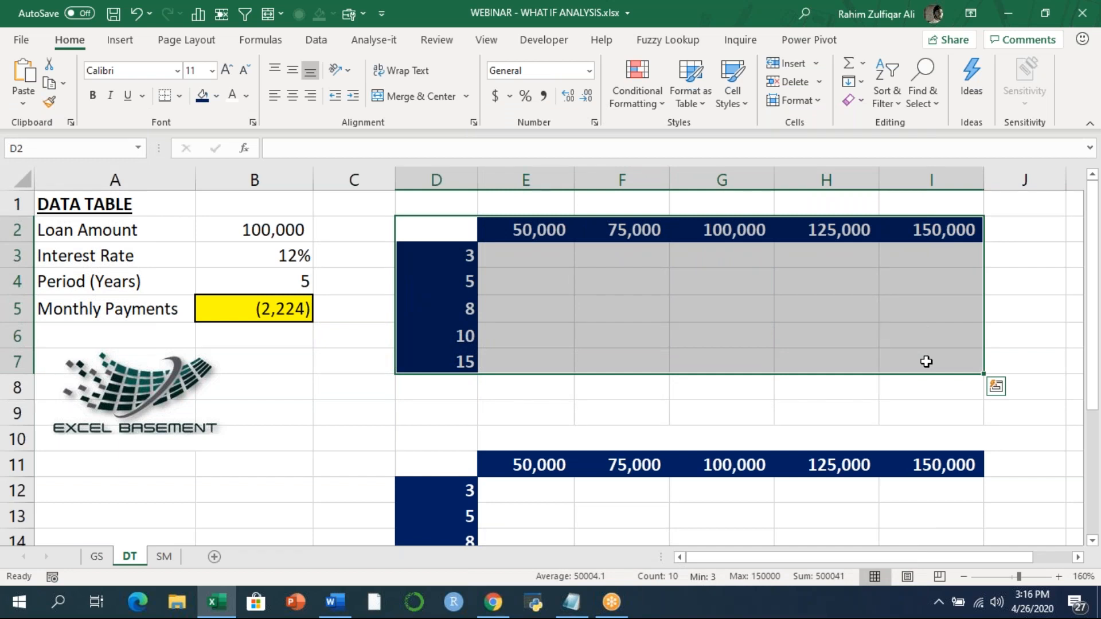
left_click(465, 259)
left_click(461, 282)
left_click(451, 309)
left_click(452, 336)
left_click(455, 380)
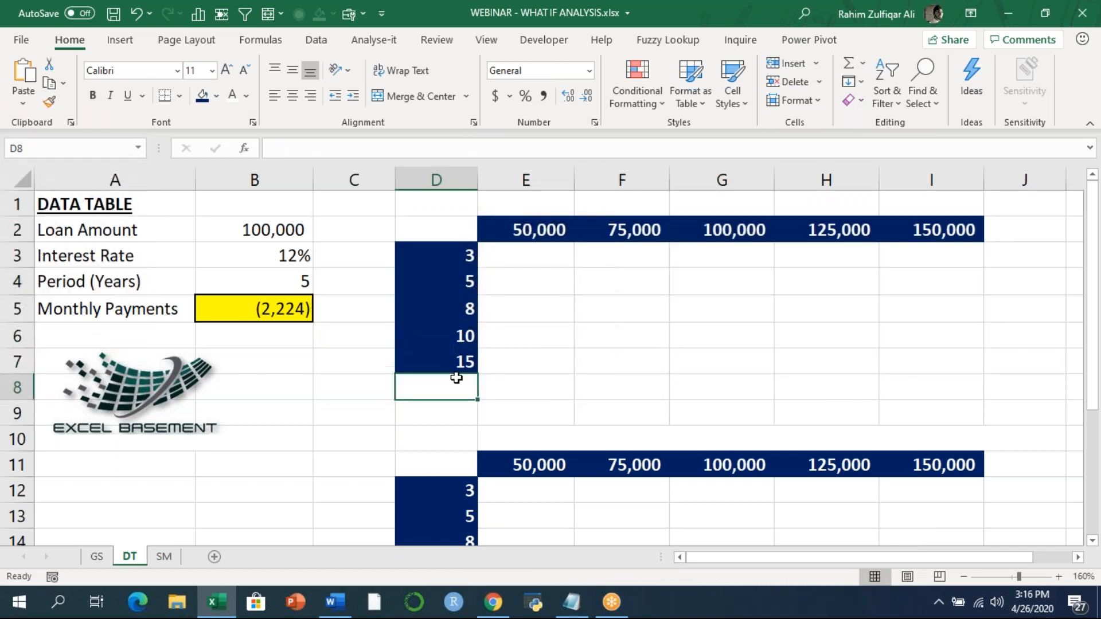
left_click(547, 230)
left_click_drag(547, 230, 889, 231)
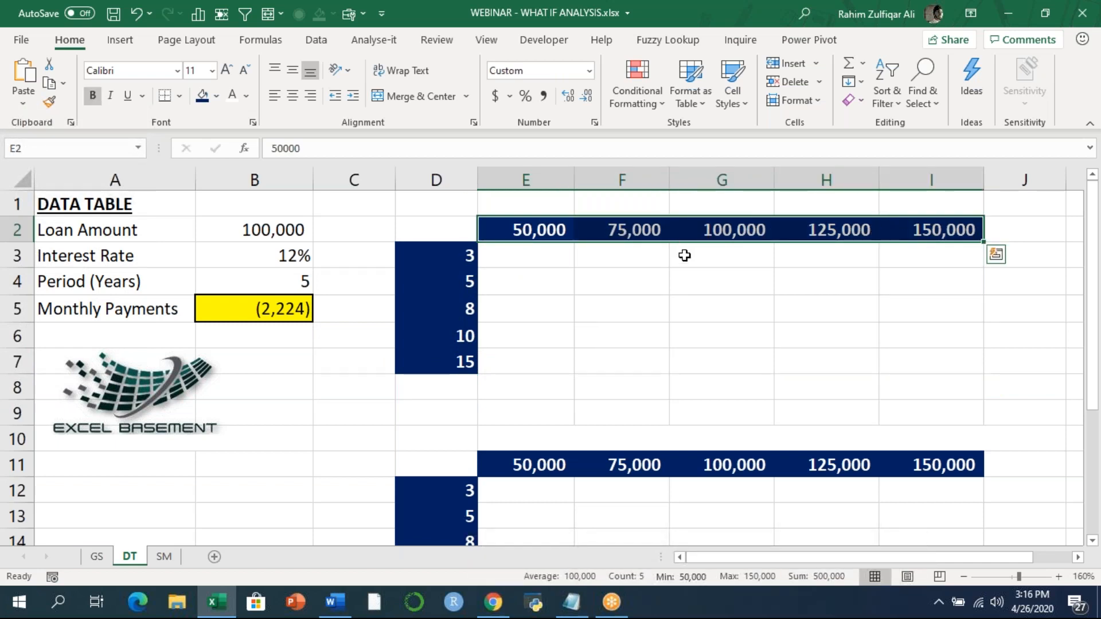
left_click_drag(536, 257, 922, 364)
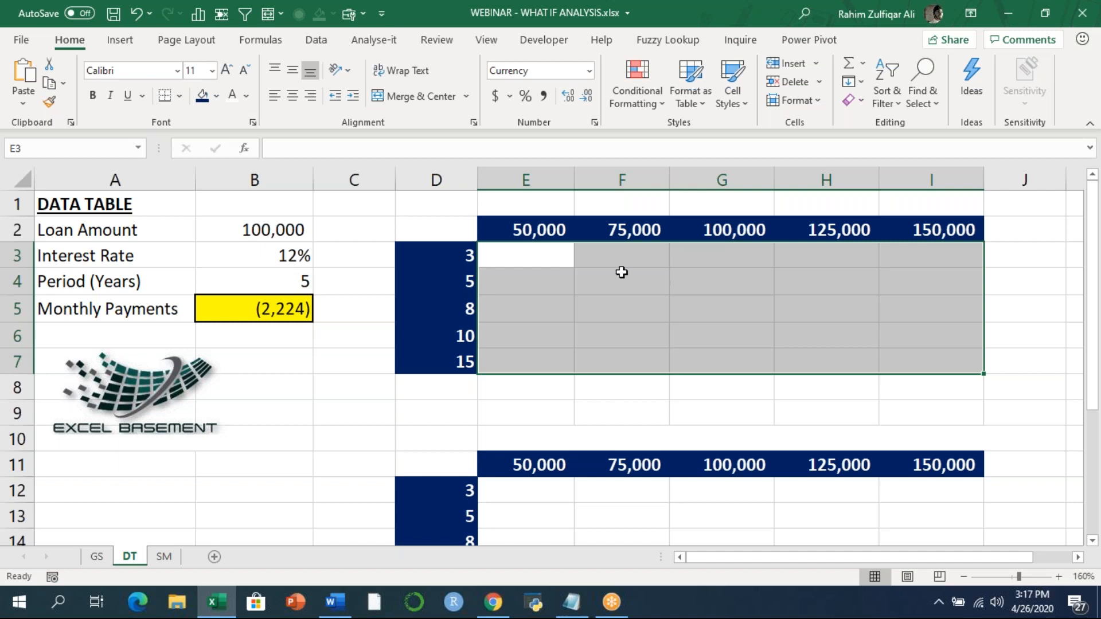
Start a What-If Analysis Data Table on the range D2:I7, keeping the dialog clear of the loan amount headers
left_click_drag(462, 231, 905, 362)
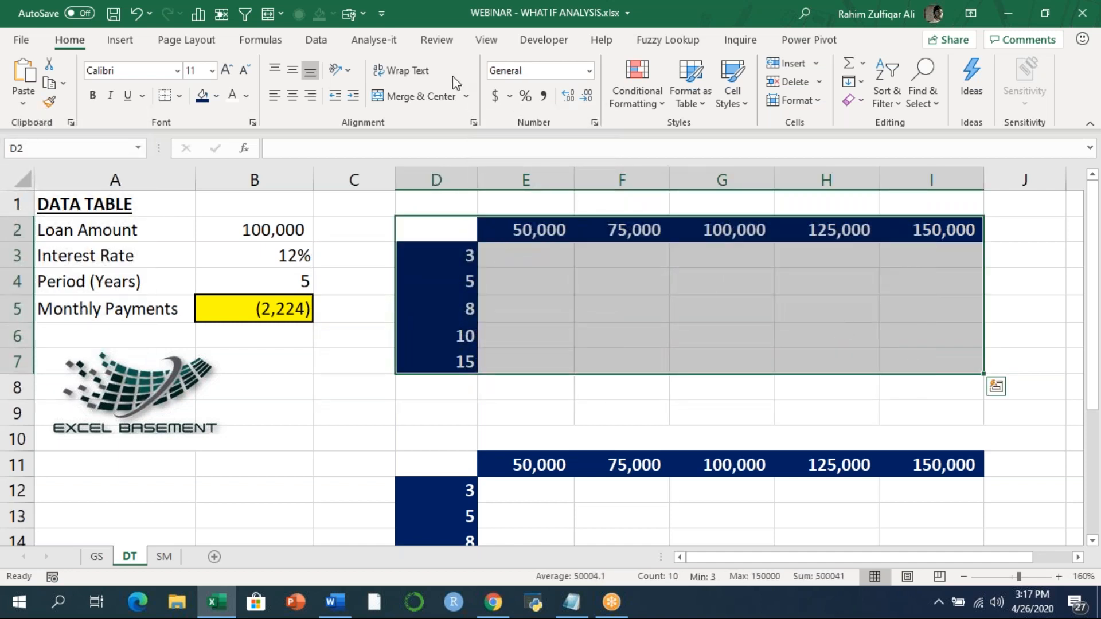
left_click(325, 46)
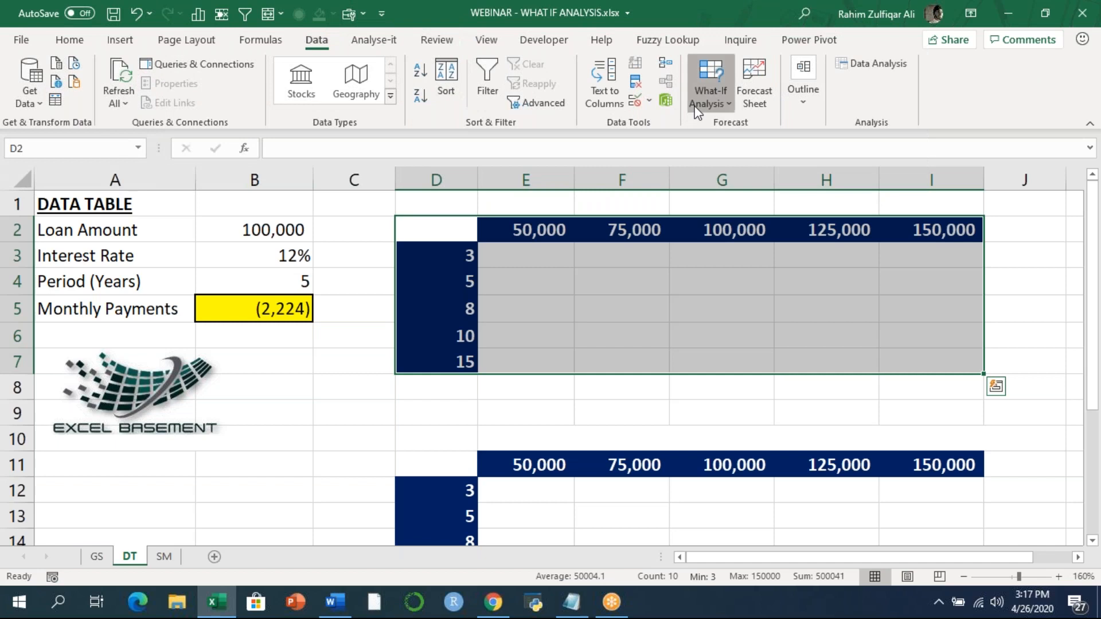
left_click(711, 92)
left_click(753, 171)
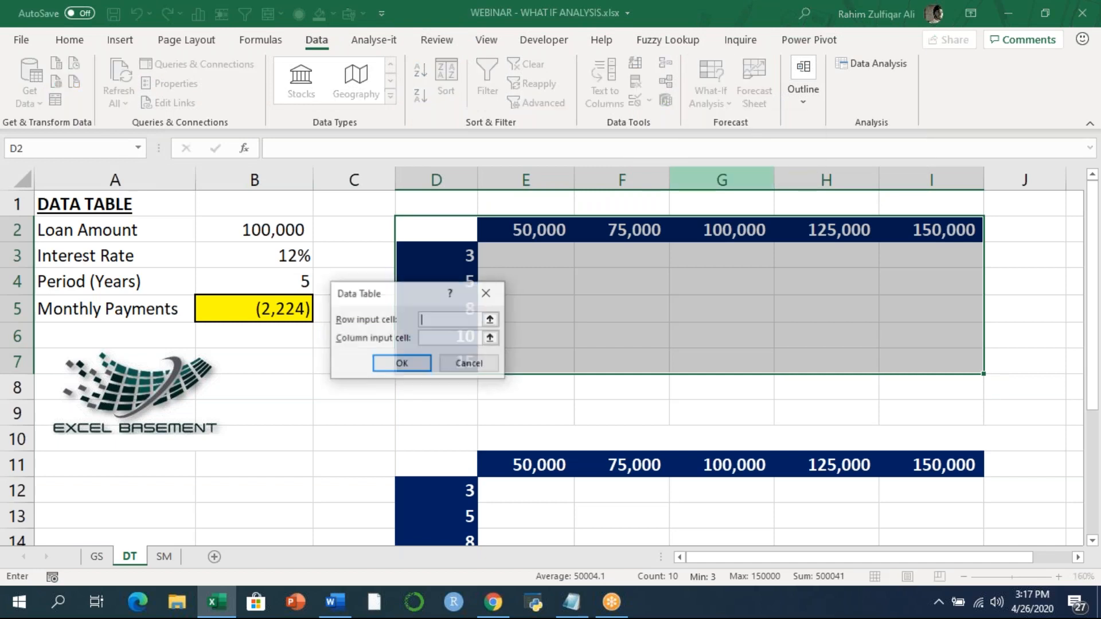
left_click_drag(383, 287, 573, 169)
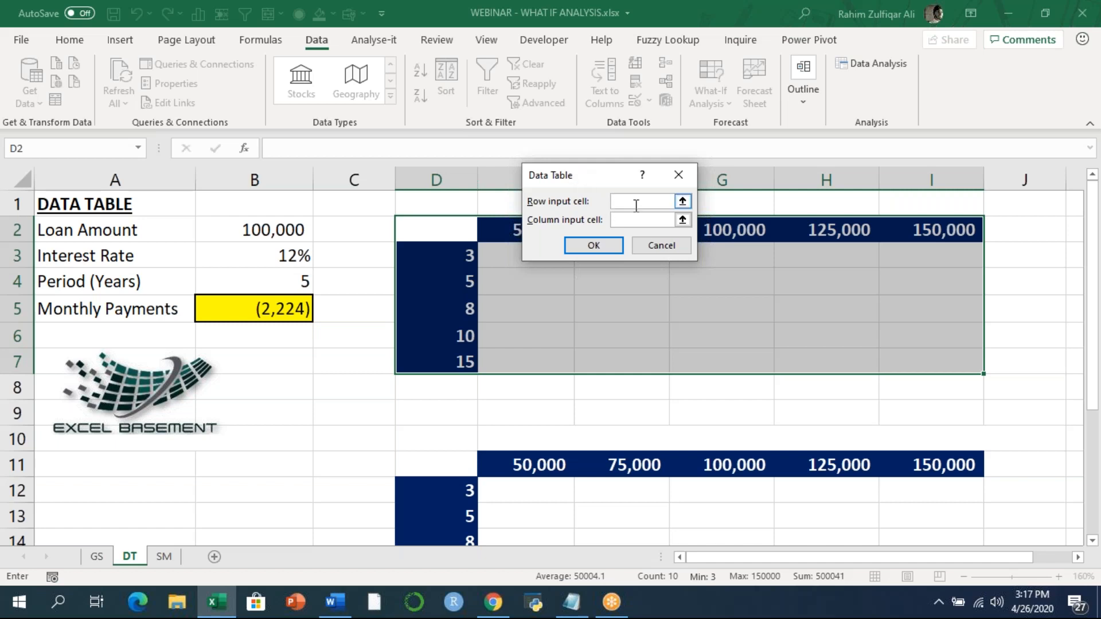
left_click(620, 219)
left_click_drag(601, 187, 594, 302)
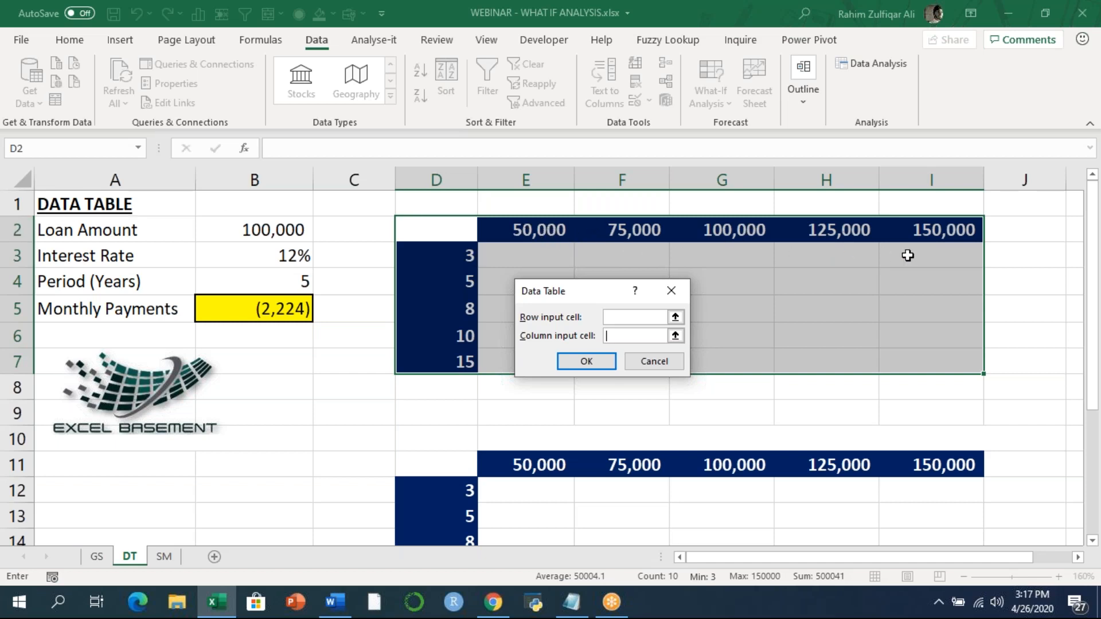
Try to generate the data table with loan amount B2 as row input cell and period B4 as column input cell
left_click(641, 317)
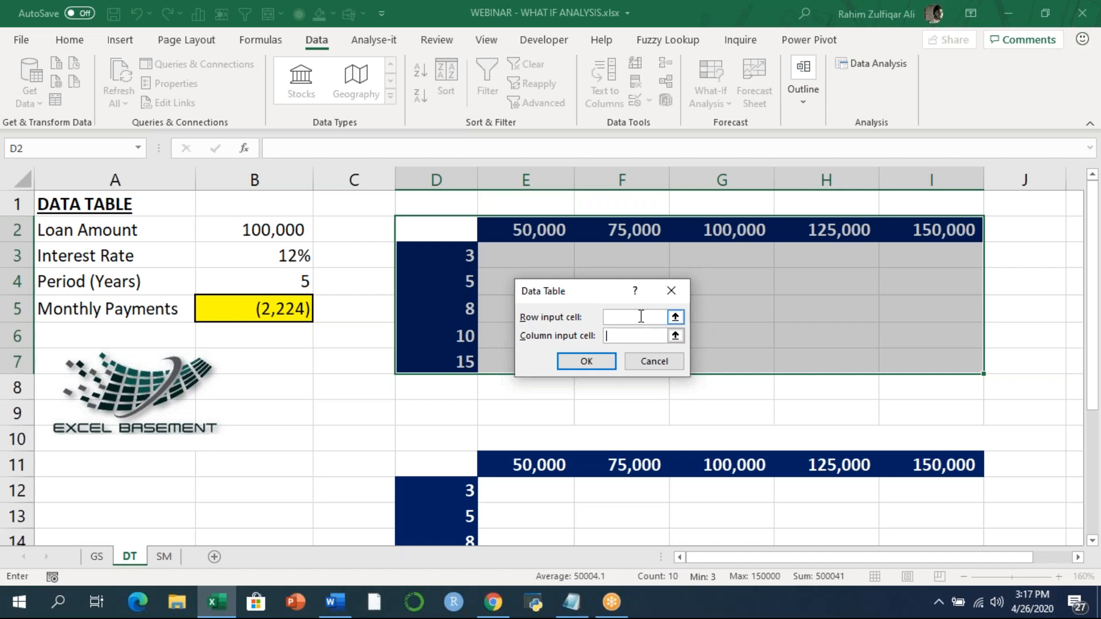
left_click(676, 317)
left_click(274, 229)
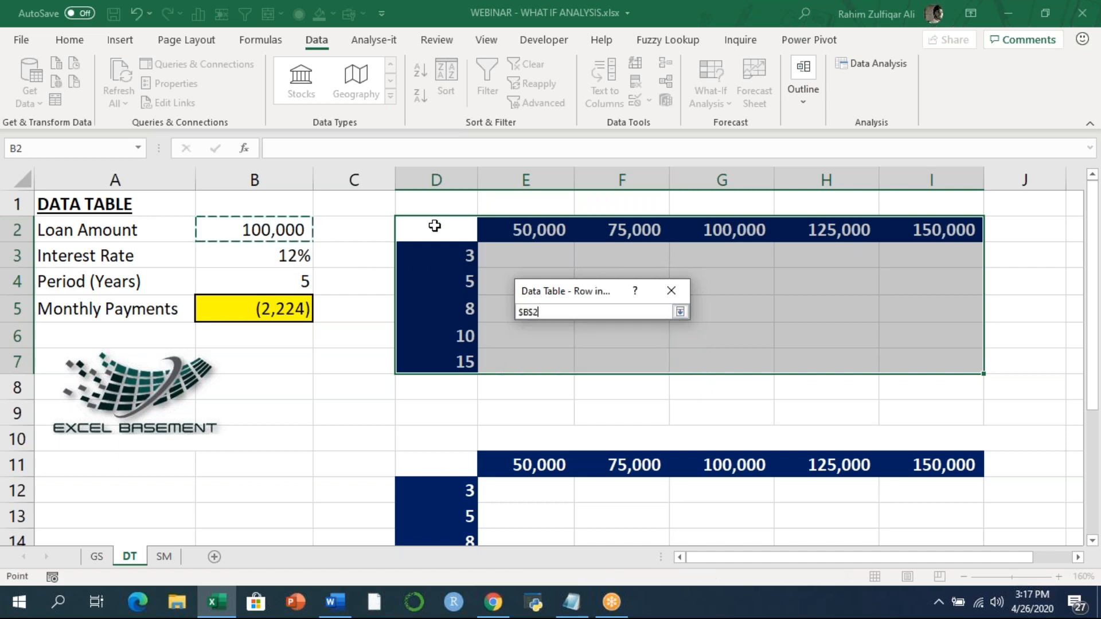
left_click(685, 314)
left_click(626, 334)
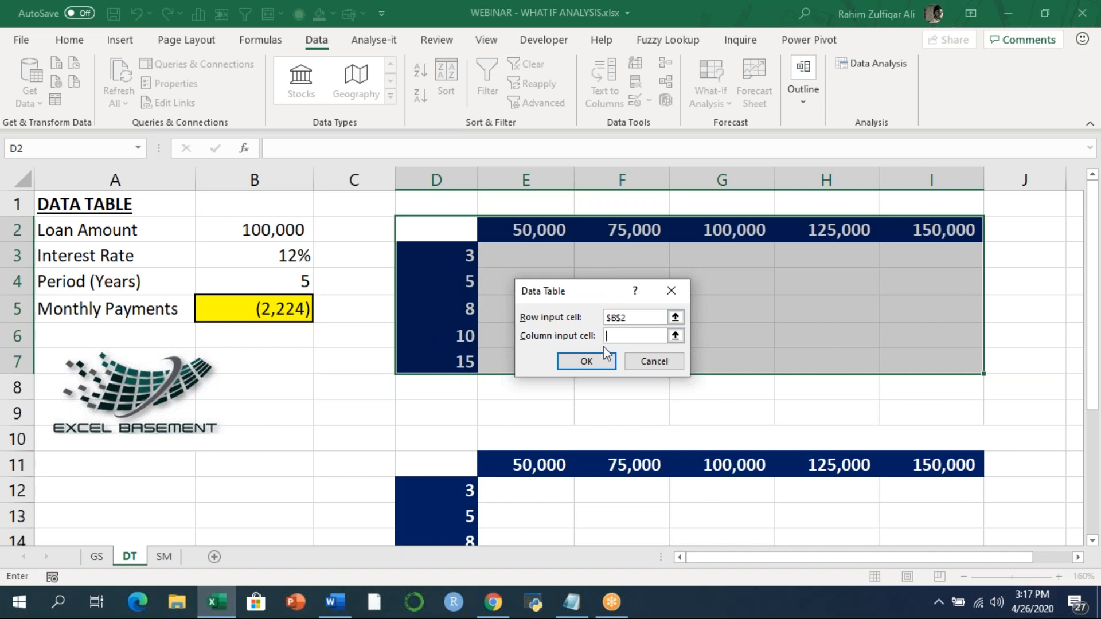
left_click(675, 335)
left_click(292, 276)
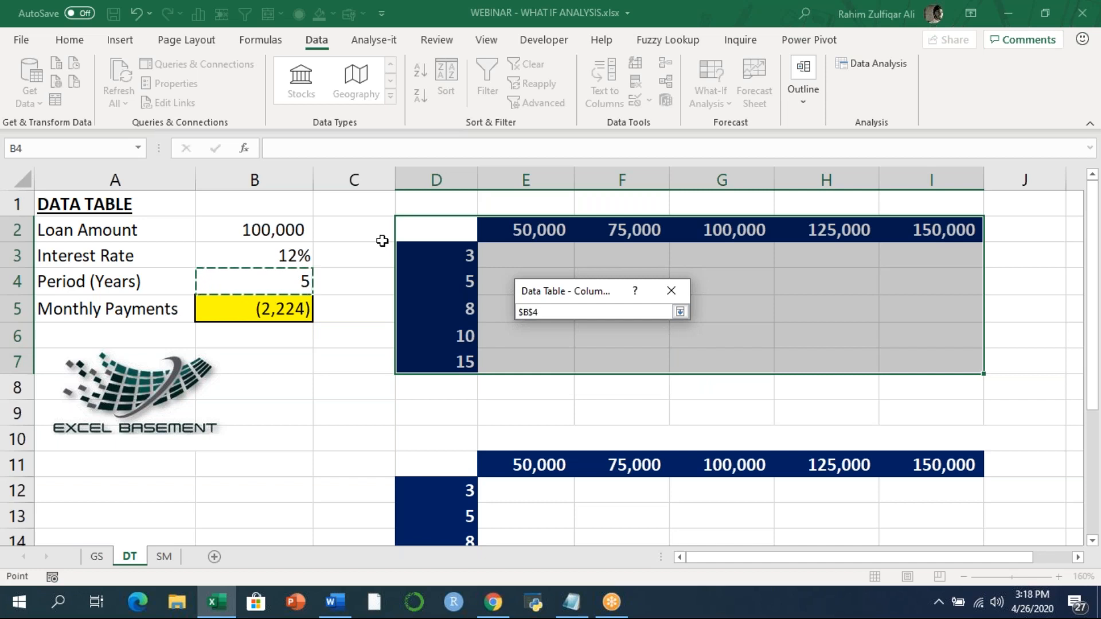
left_click(680, 311)
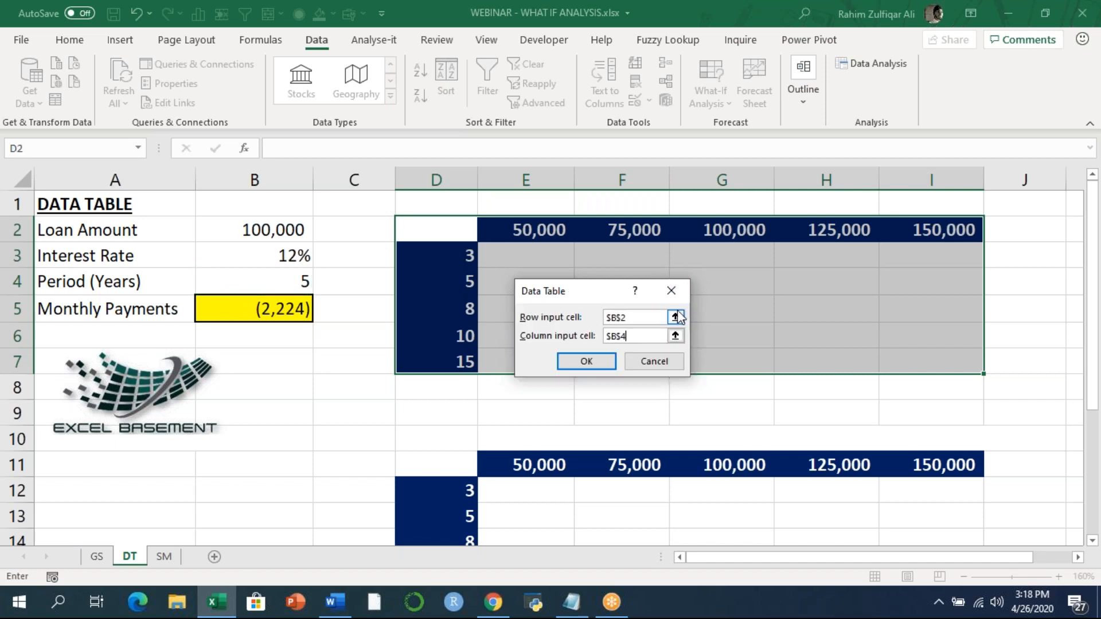
left_click(594, 360)
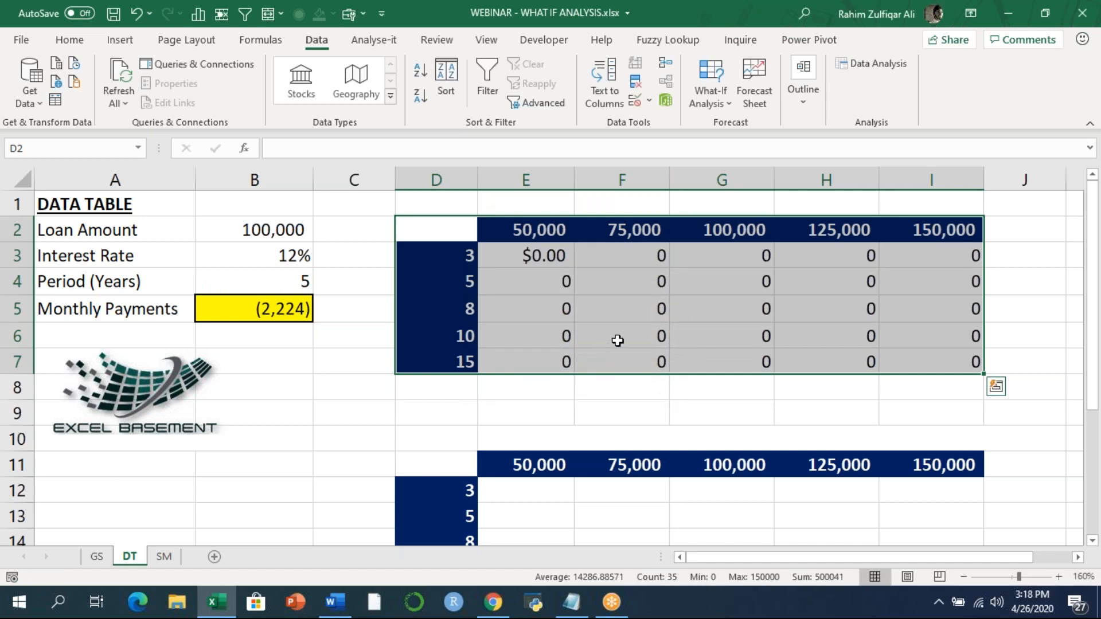
Check the TABLE formula in the grid and clear the data table results from E3:I7
left_click(611, 296)
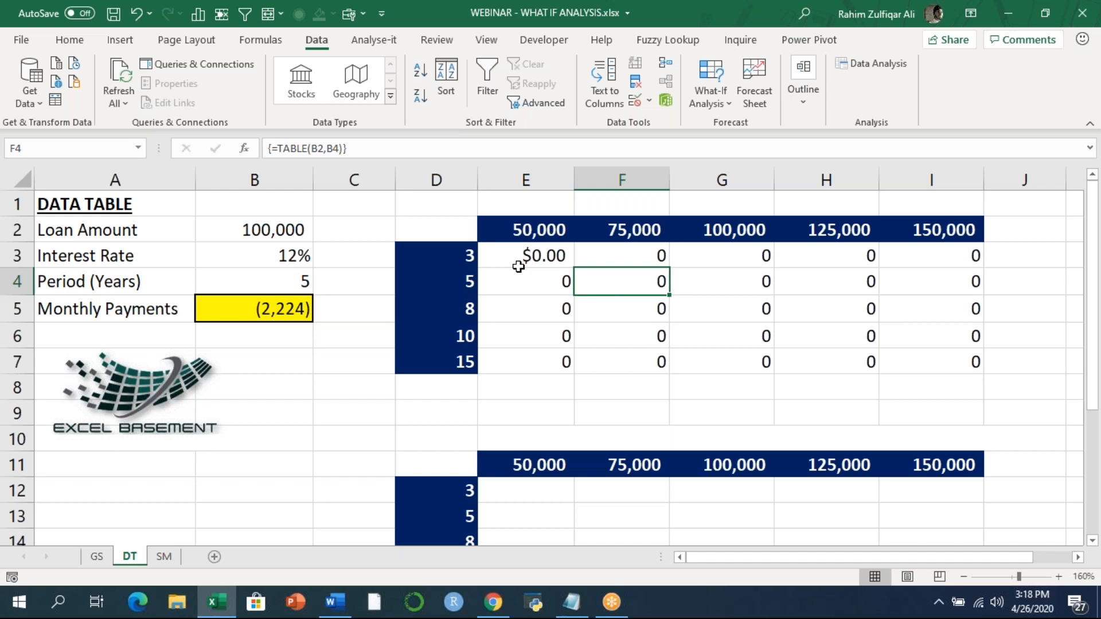
left_click_drag(524, 253, 974, 364)
key("Delete")
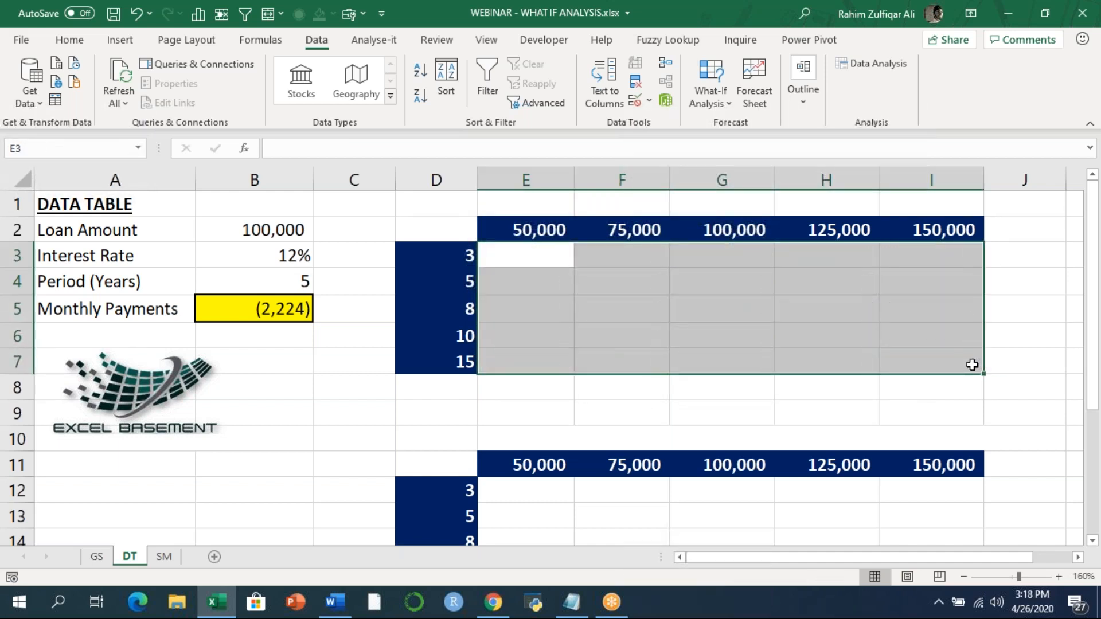
Move the PMT formula from B5 to D2, the corner cell of the upper grid
left_click(263, 310)
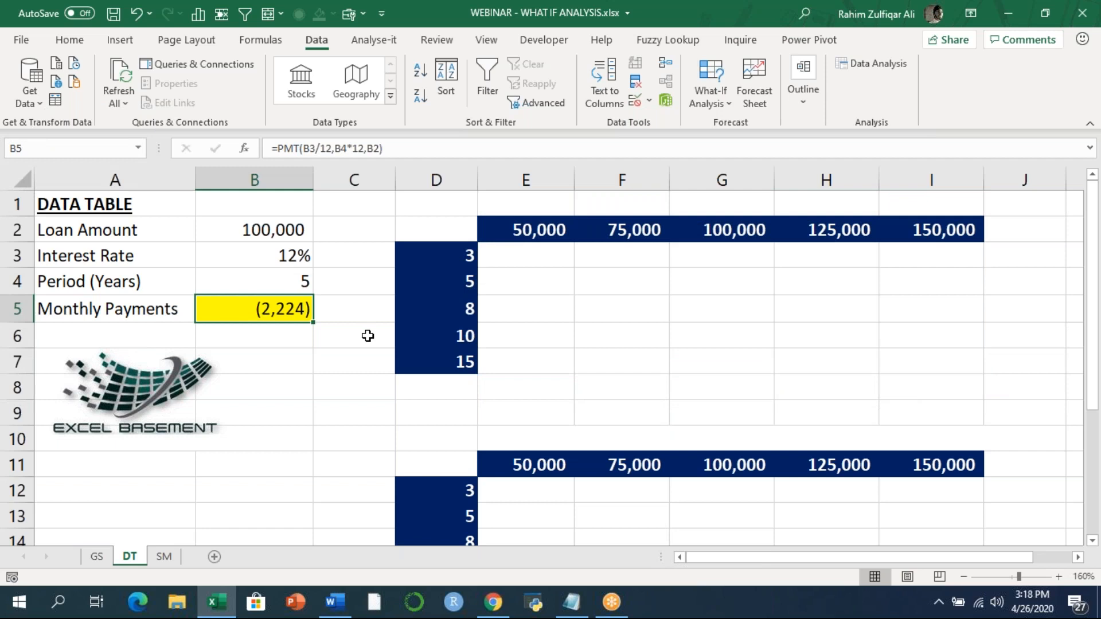
key("ctrl+x")
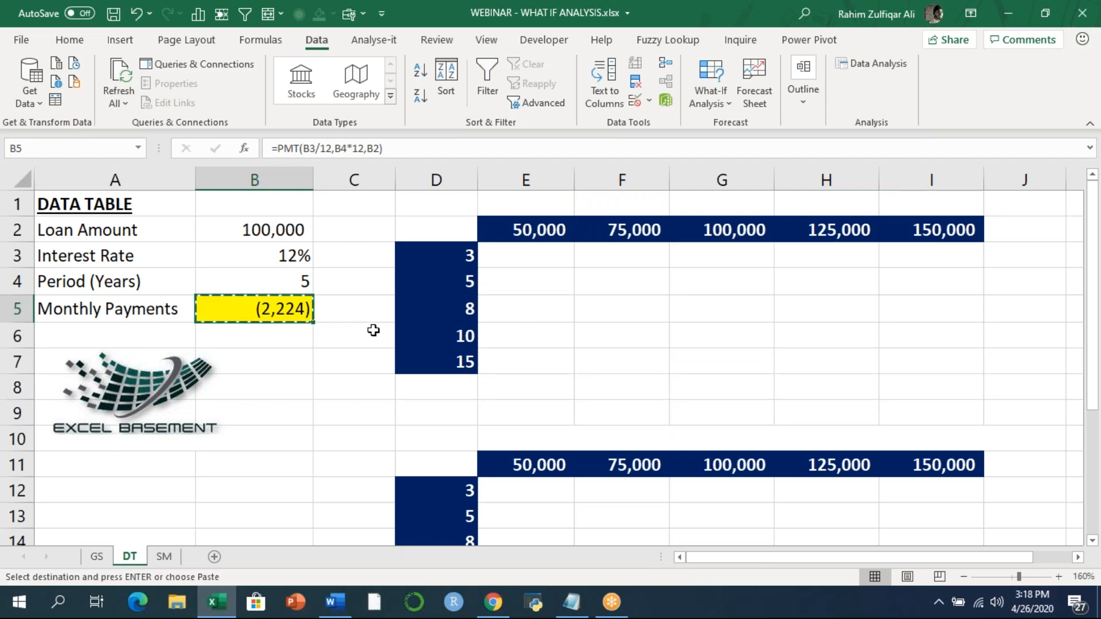
left_click(429, 229)
key("ctrl+v")
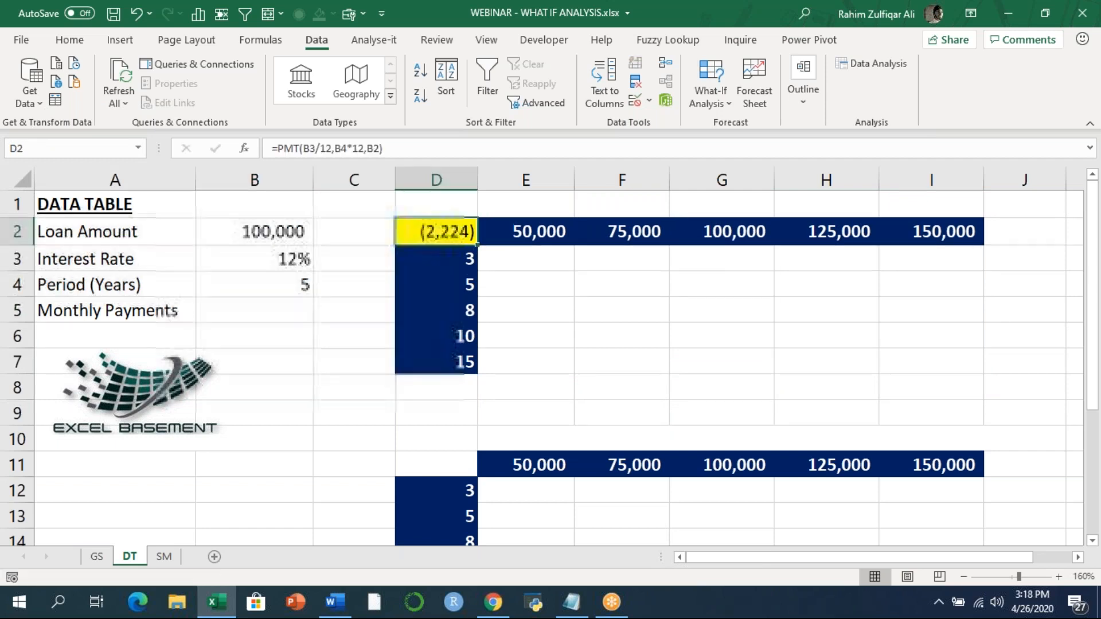
left_click(528, 290)
left_click(281, 311)
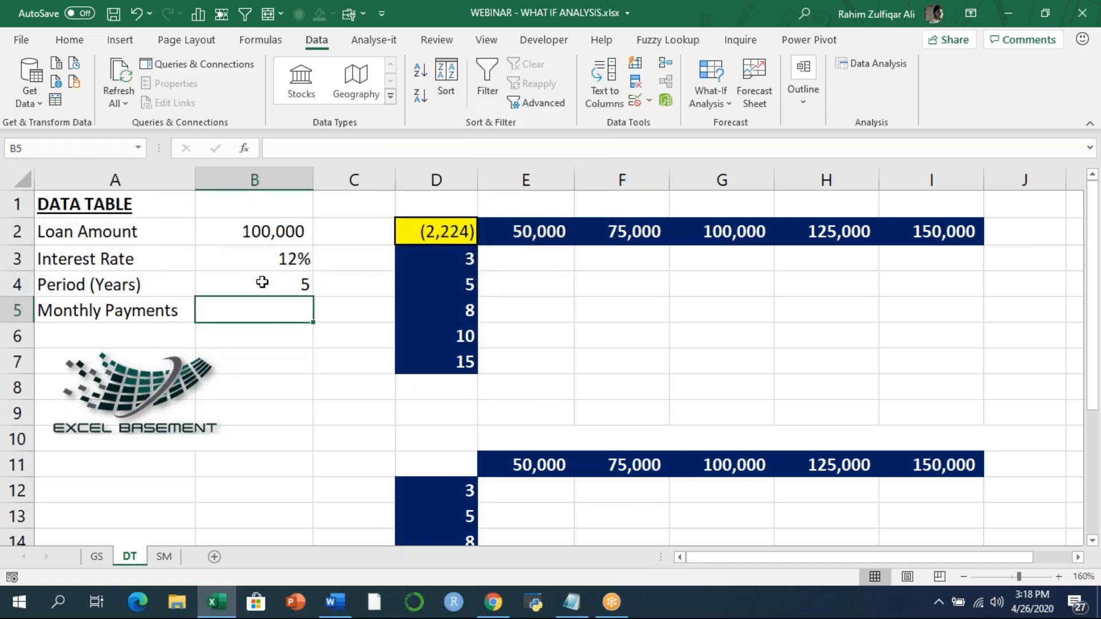
left_click(466, 235)
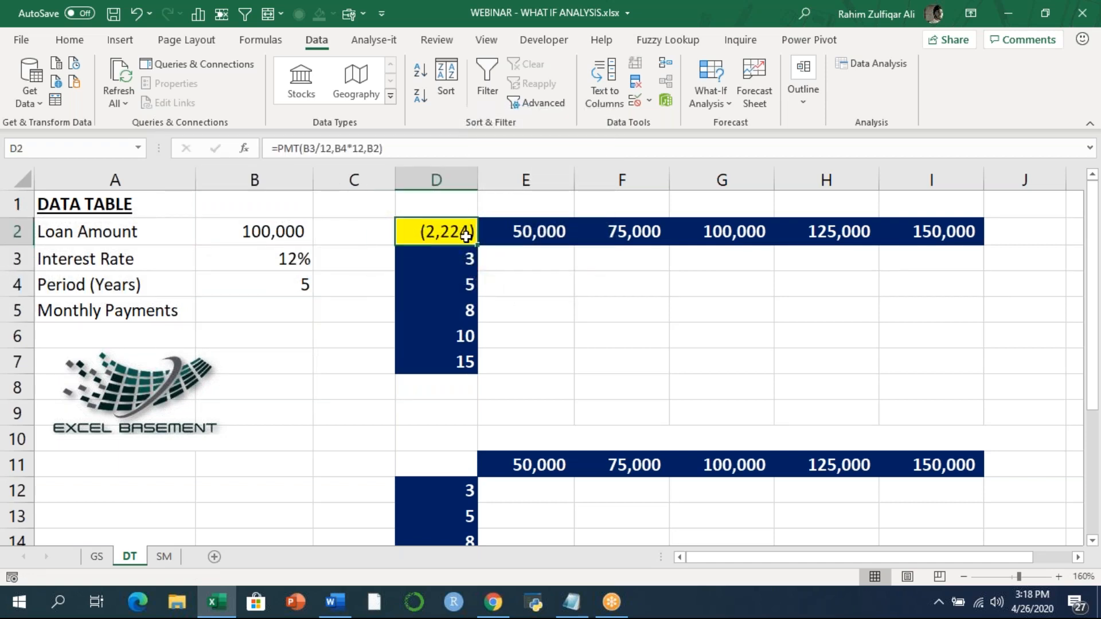
Generate a What-If data table on D2:I7 with B2 as row input cell and B4 as column input cell
left_click_drag(432, 226, 897, 360)
left_click(697, 96)
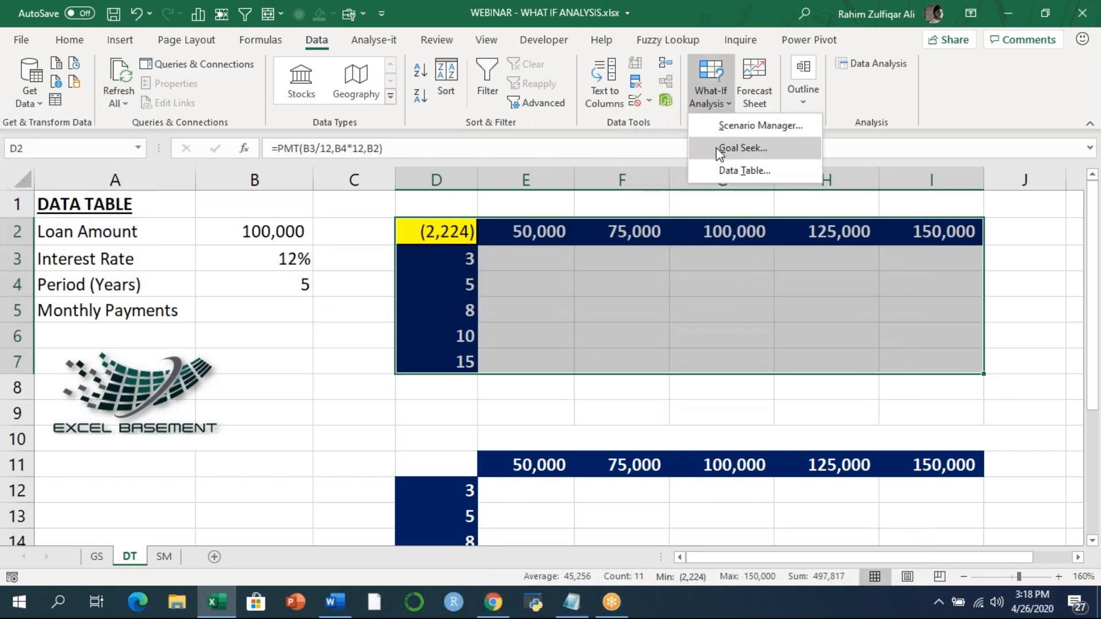
left_click(720, 167)
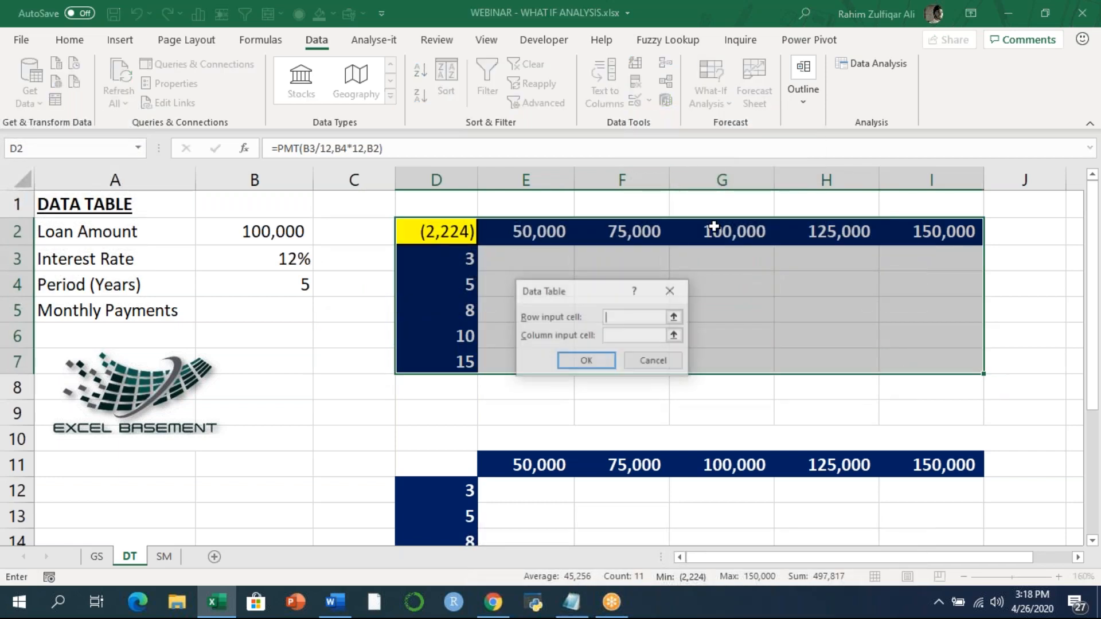
left_click(675, 317)
left_click(268, 236)
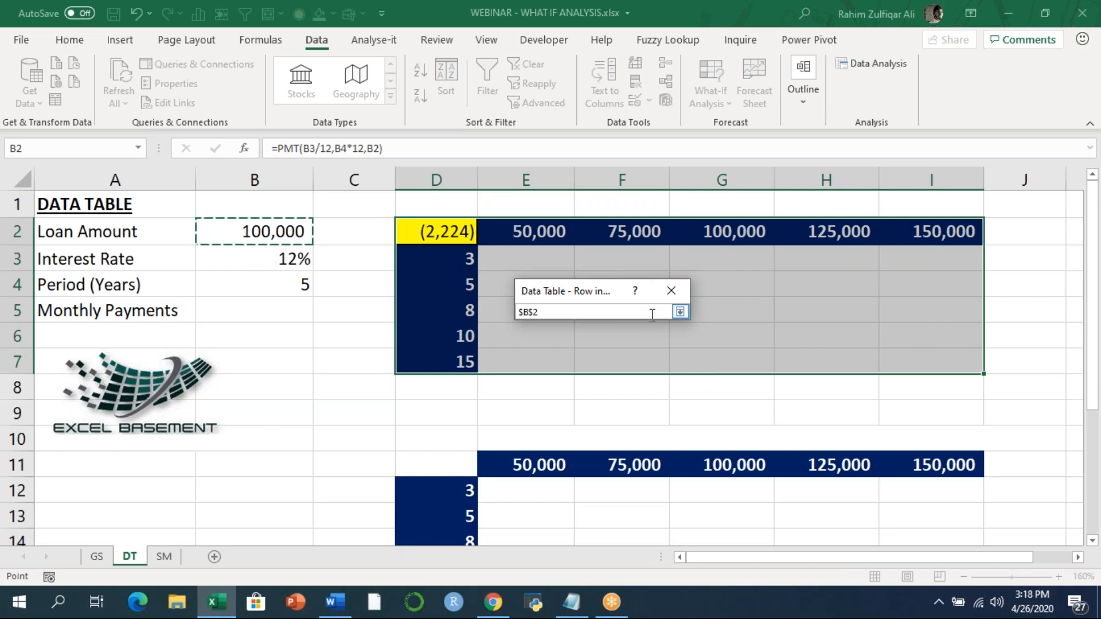
left_click(681, 313)
key("Tab")
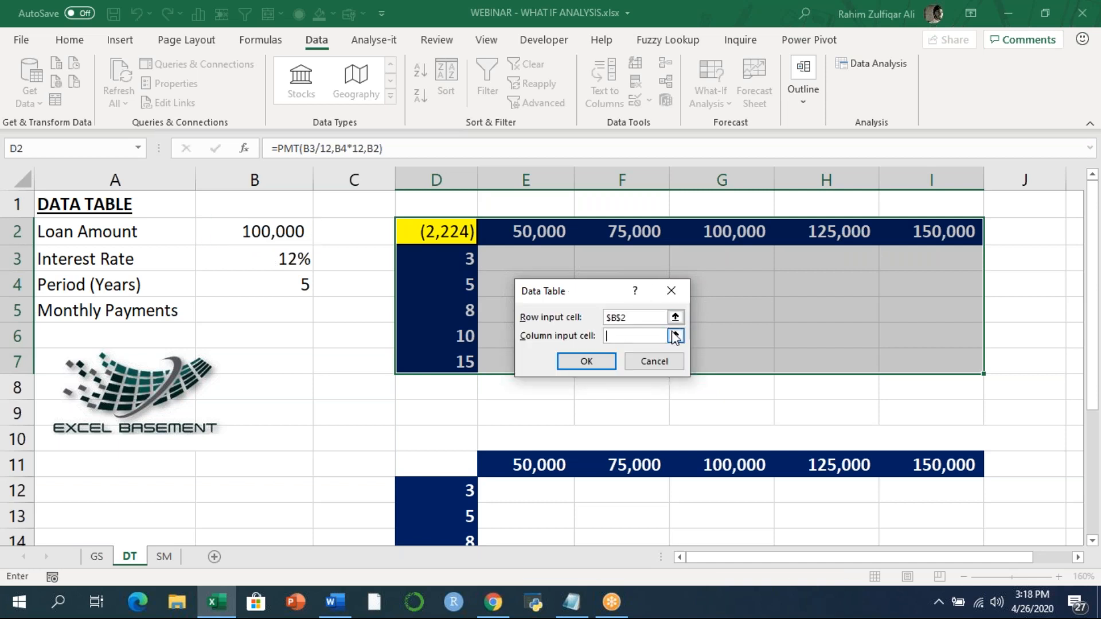
left_click(675, 336)
left_click(300, 282)
left_click(680, 312)
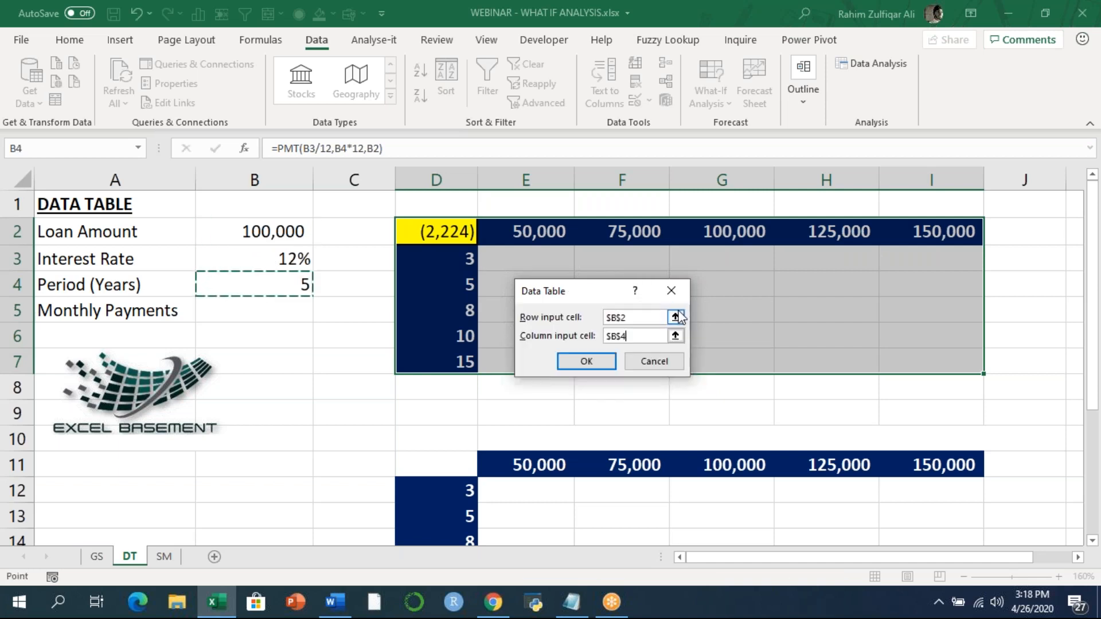
left_click(572, 361)
Format the data table results in E3:I7 with comma style and no decimal places
left_click_drag(537, 260, 941, 362)
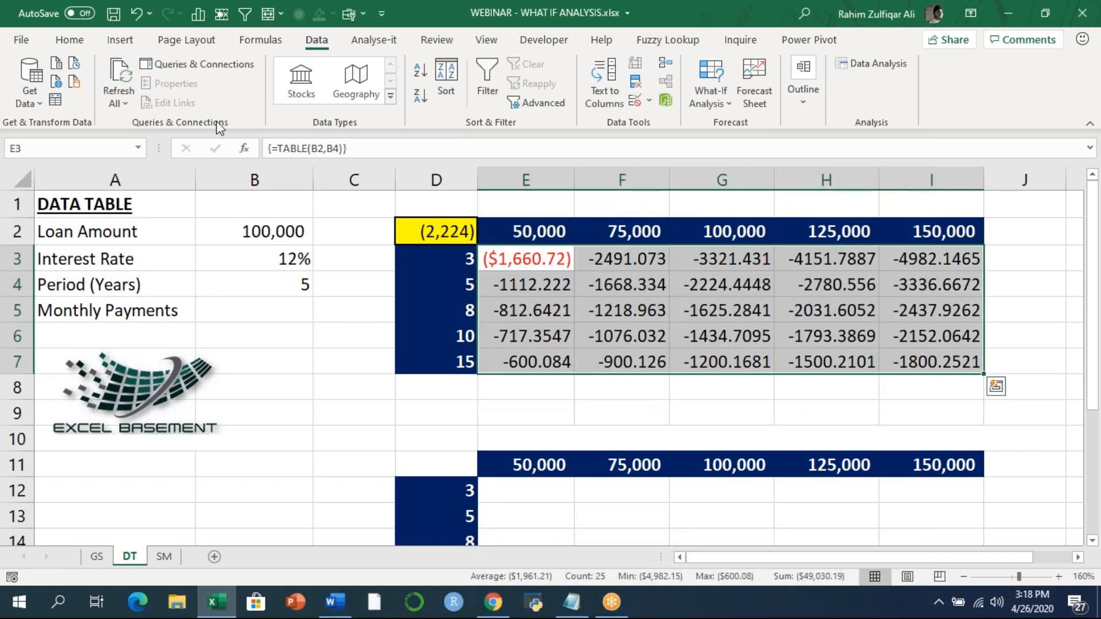
left_click(74, 41)
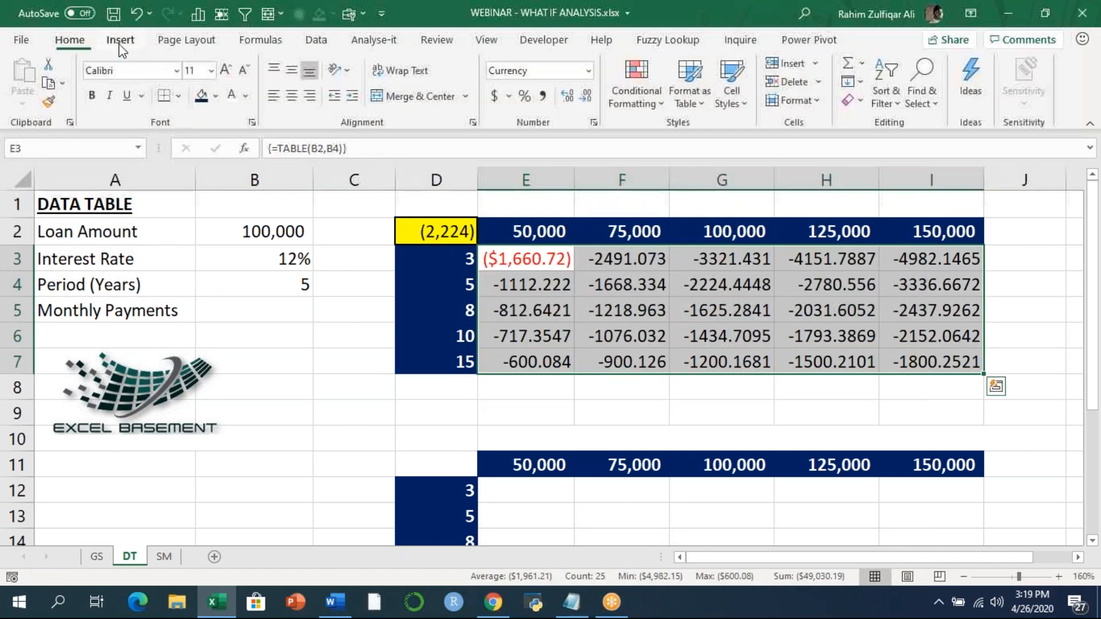
left_click(541, 96)
left_click(582, 97)
left_click(583, 98)
left_click(622, 283)
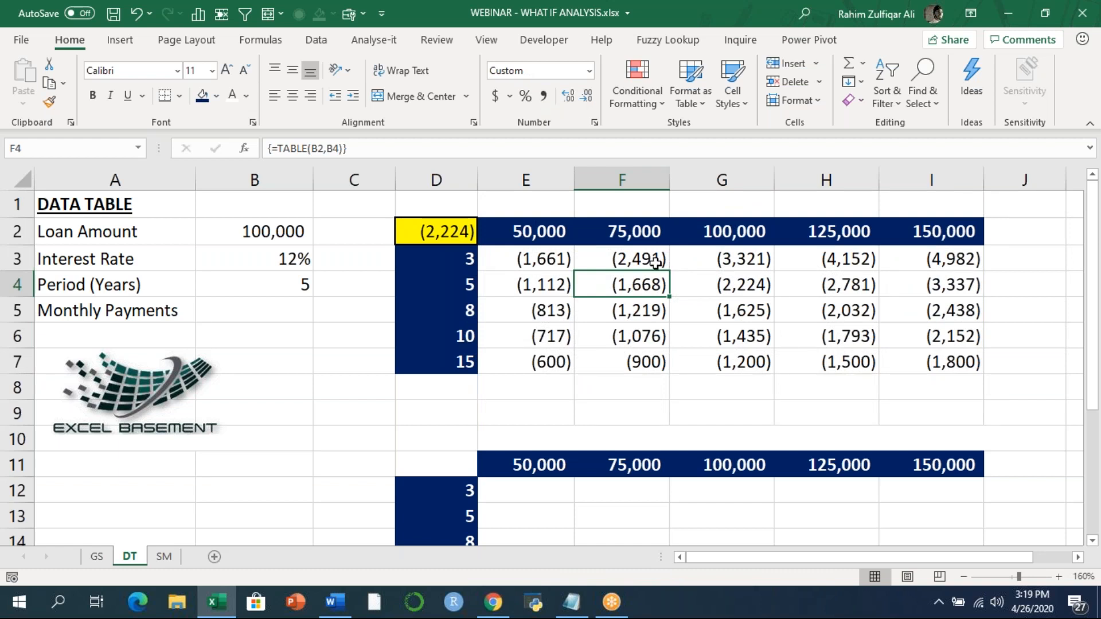
Highlight G4, the payment for the 100,000 loan over 5 years, with a yellow fill
left_click(267, 230)
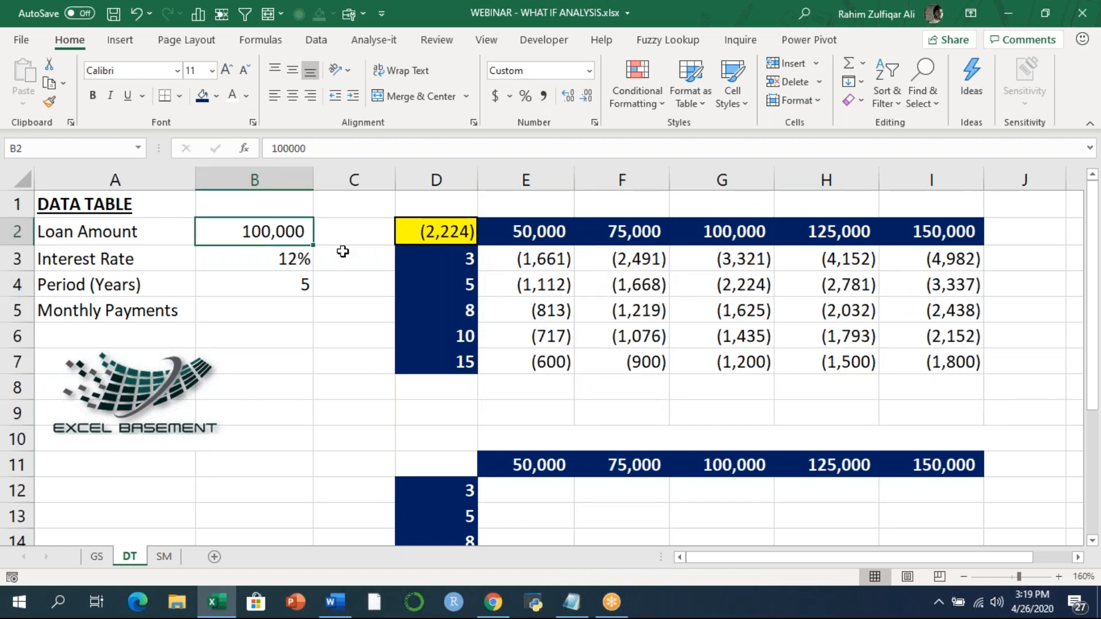
left_click(263, 285)
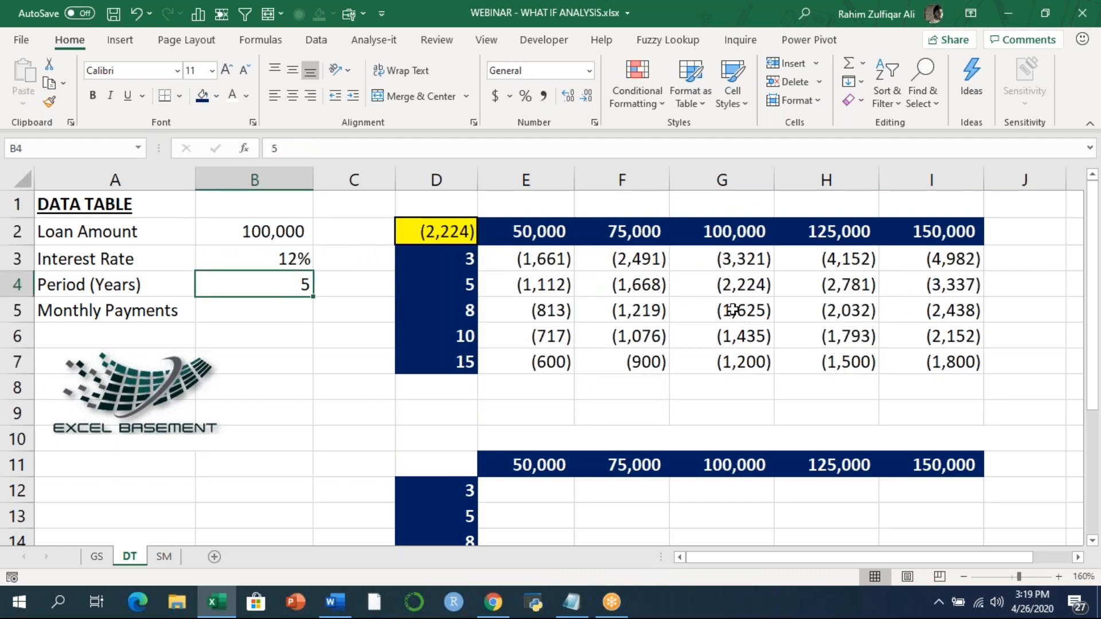
left_click(468, 283)
left_click(744, 284)
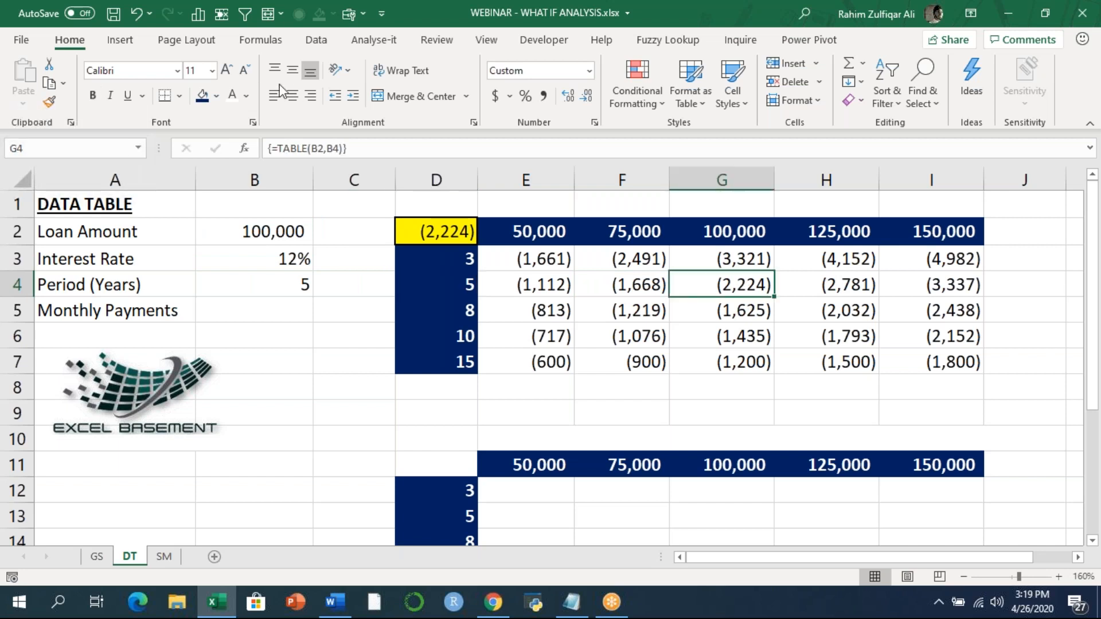
left_click(217, 96)
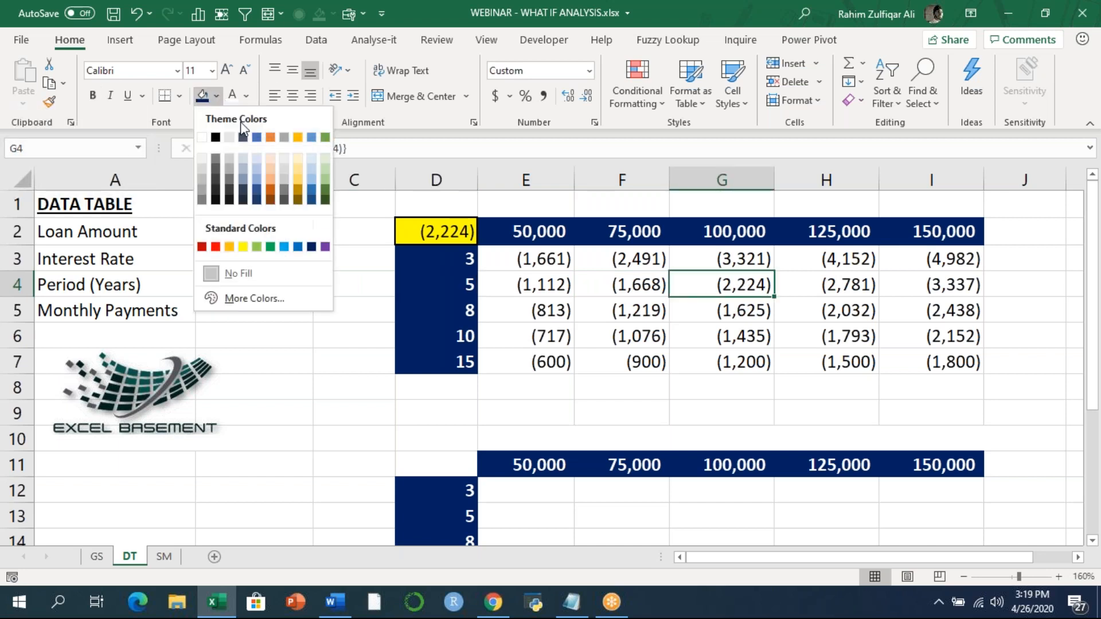
left_click(243, 248)
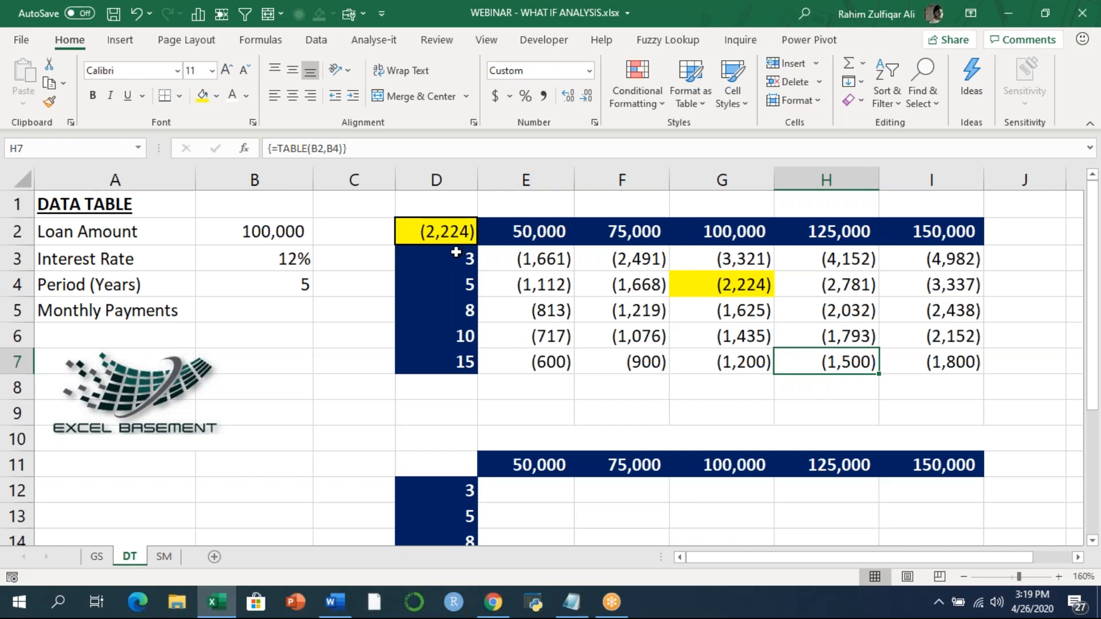
Examine the PMT formula in corner cell D2 and the TABLE formula range of the data table
left_click(456, 234)
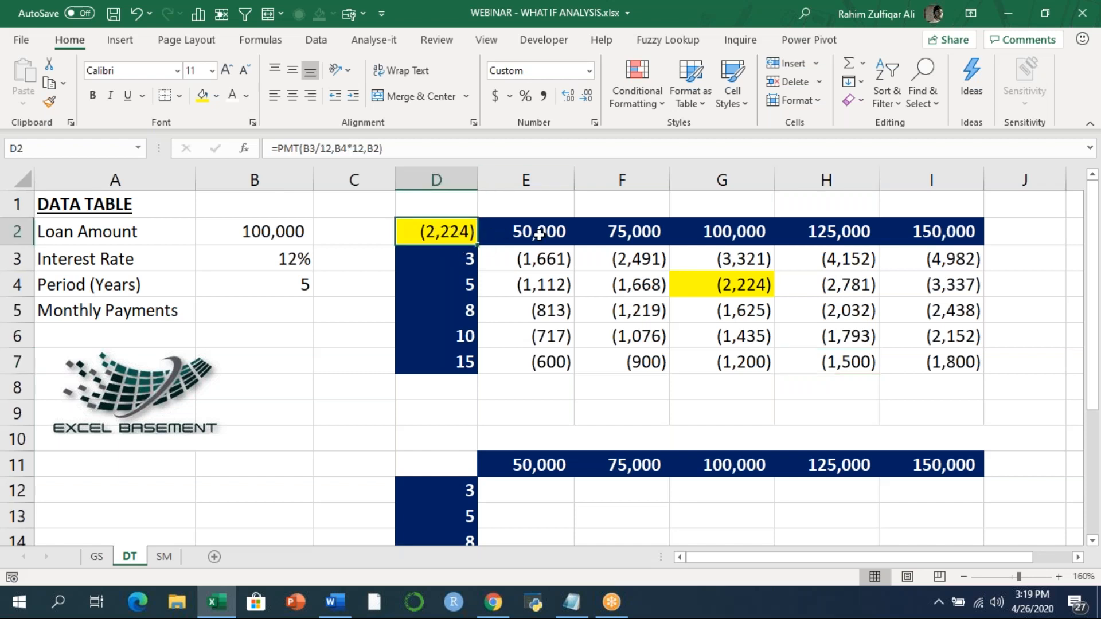
key("F2")
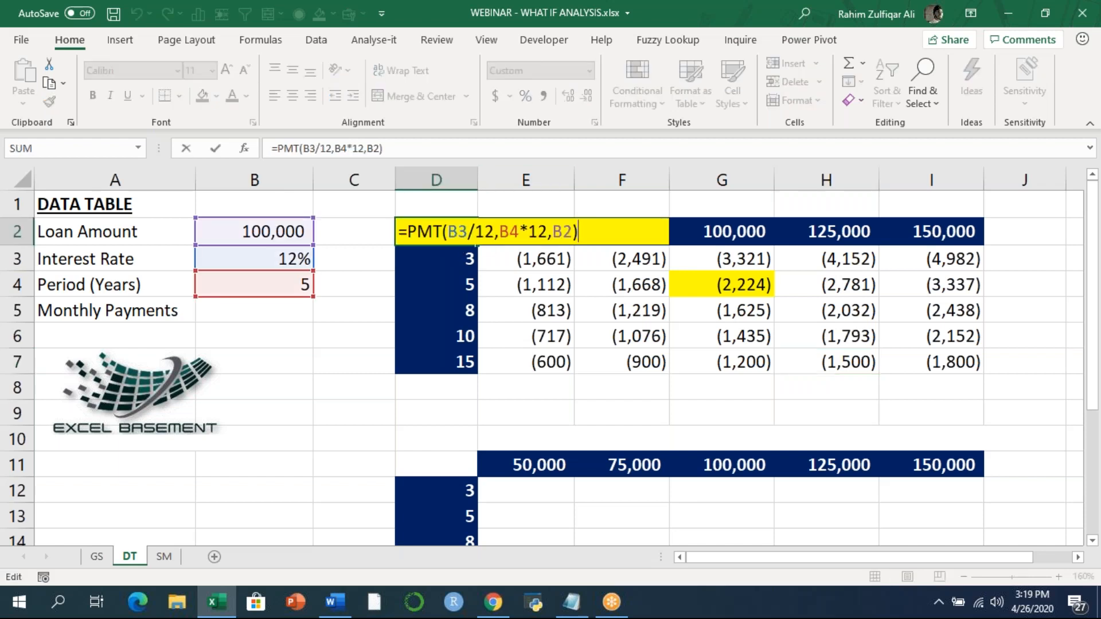
key("Return")
left_click(447, 230)
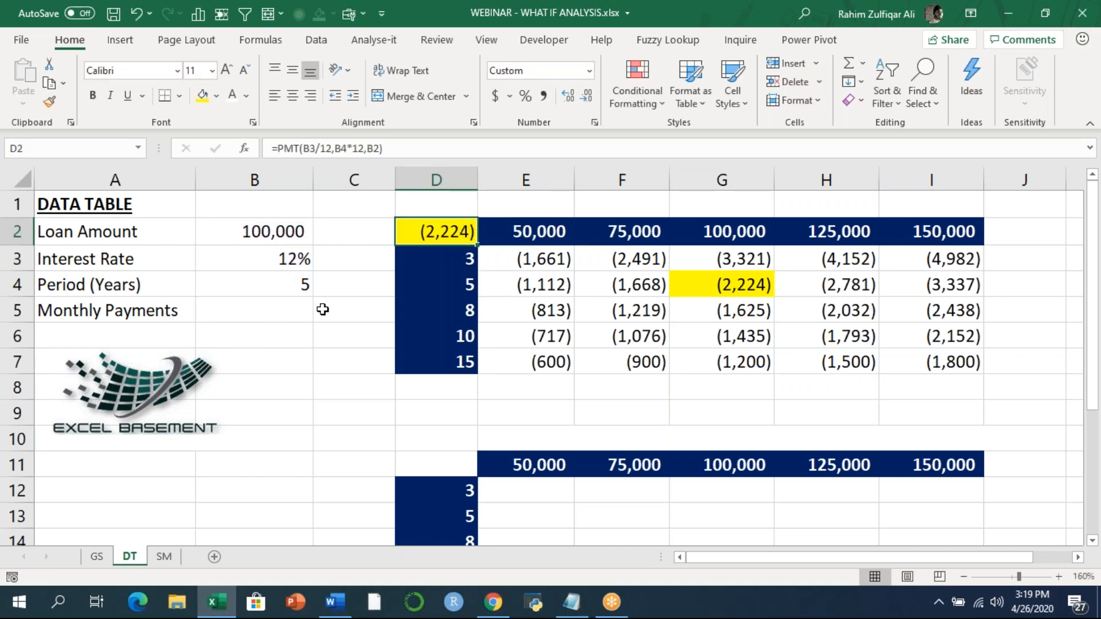
left_click_drag(532, 259, 951, 351)
left_click_drag(447, 232, 920, 358)
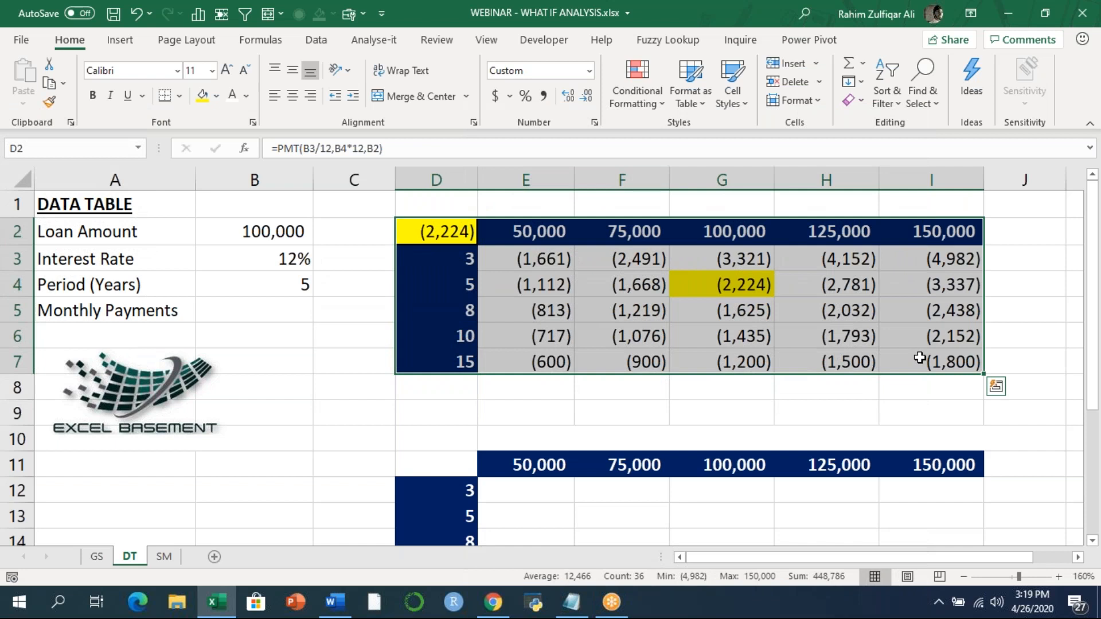
left_click(554, 313)
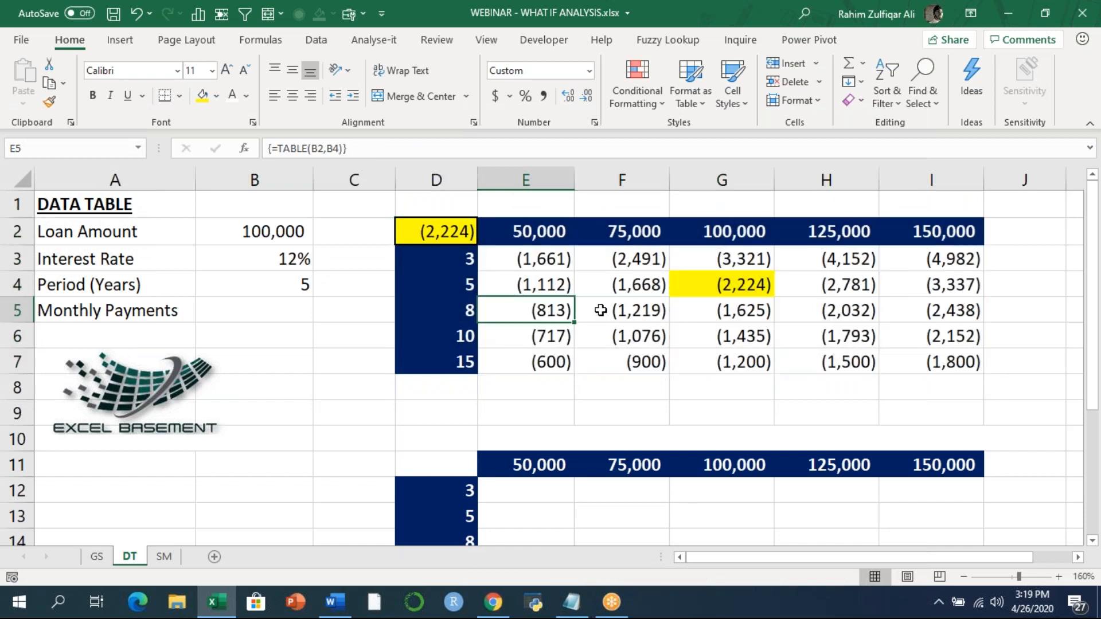
Set the font colour of the hidden heading in E10, above the lower grid, to black
scroll(600, 311, "down", 2)
scroll(596, 304, "up", 1)
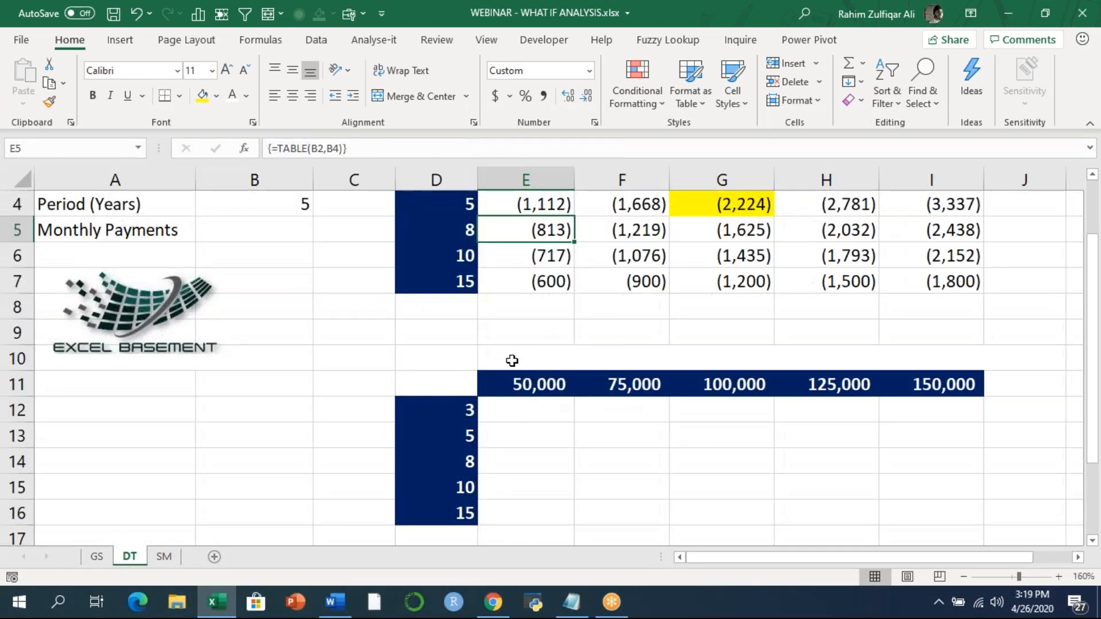
left_click(512, 356)
scroll(583, 355, "up", 1)
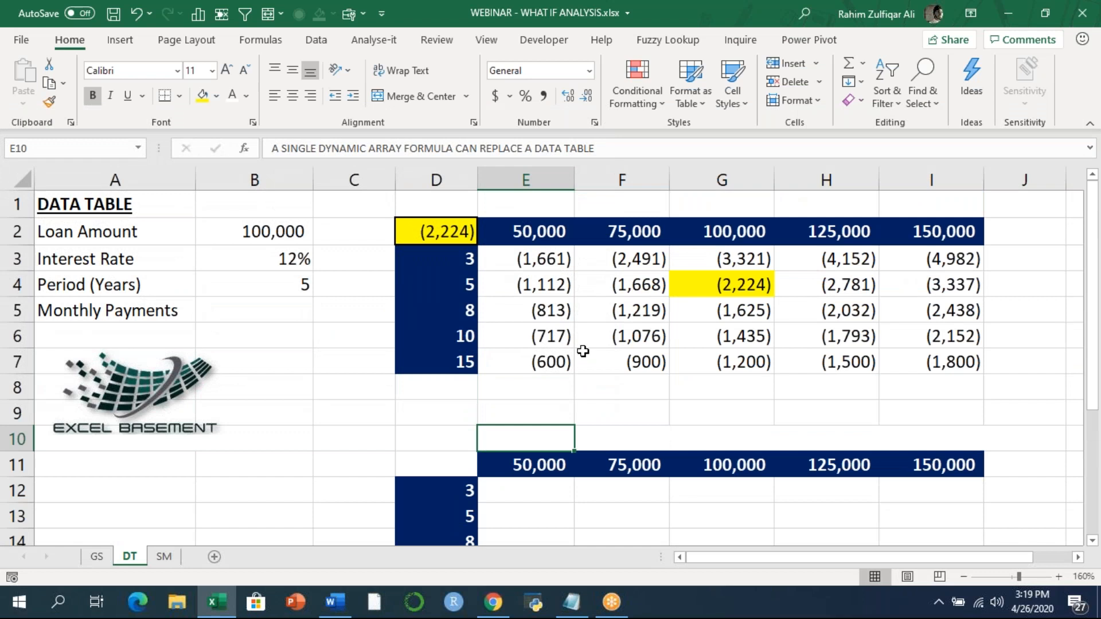
left_click(246, 96)
left_click(246, 162)
Apply the black font colour to the range A11:B18 beside the lower grid
scroll(402, 379, "down", 4)
scroll(398, 382, "up", 2)
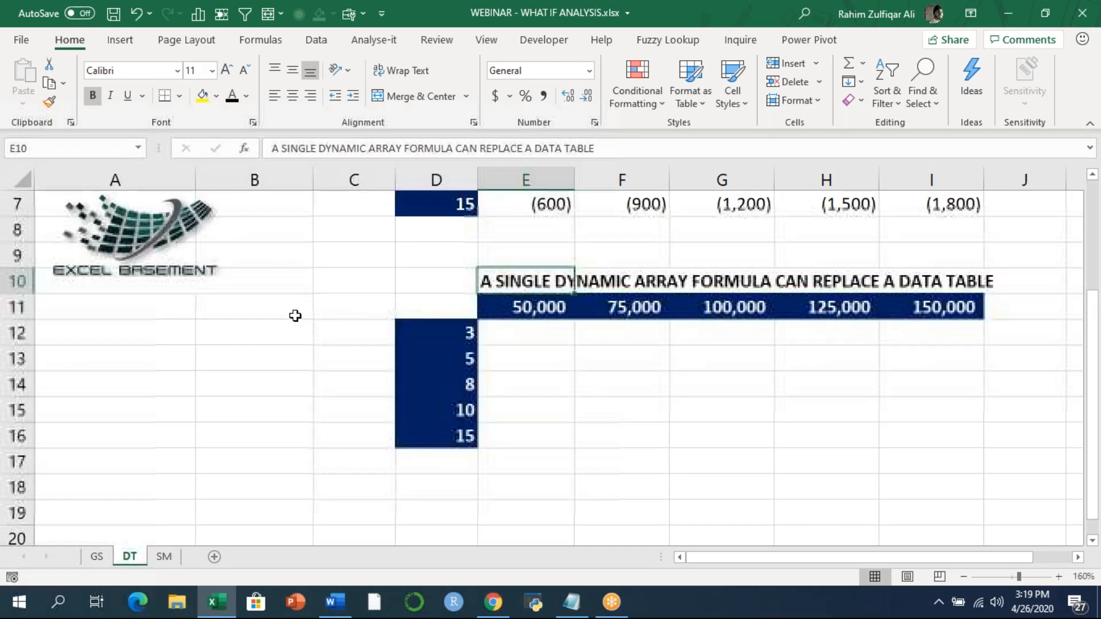
left_click_drag(86, 311, 296, 491)
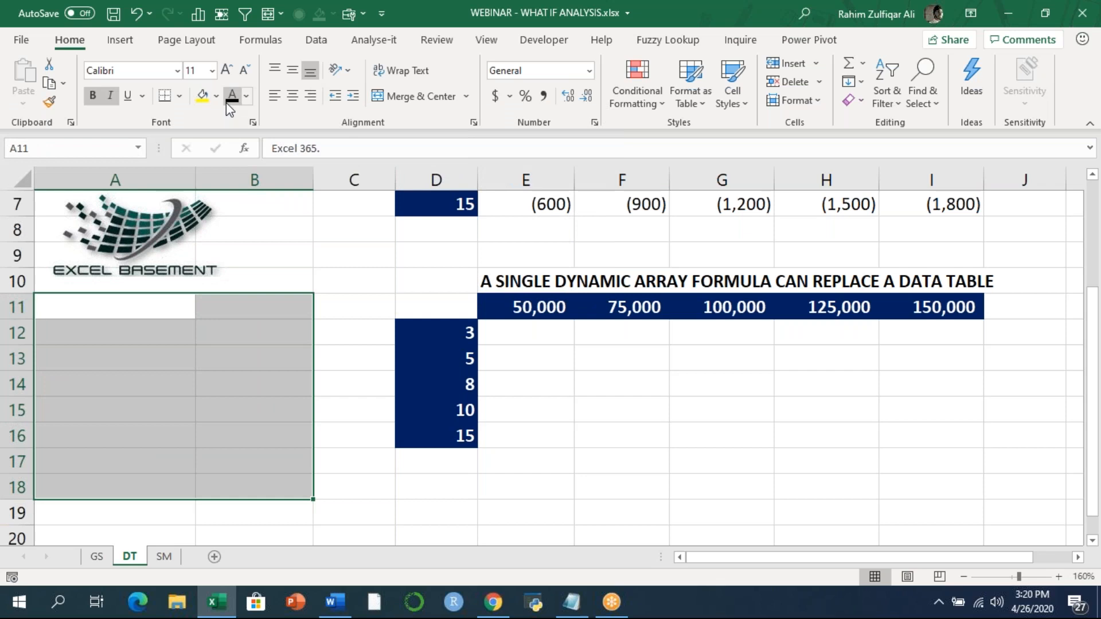
left_click(231, 99)
Move the Excel Basement logo across to columns B and C, and apply the black font colour to A7:B13
scroll(201, 284, "up", 2)
left_click_drag(149, 379, 318, 335)
left_click_drag(79, 354, 252, 516)
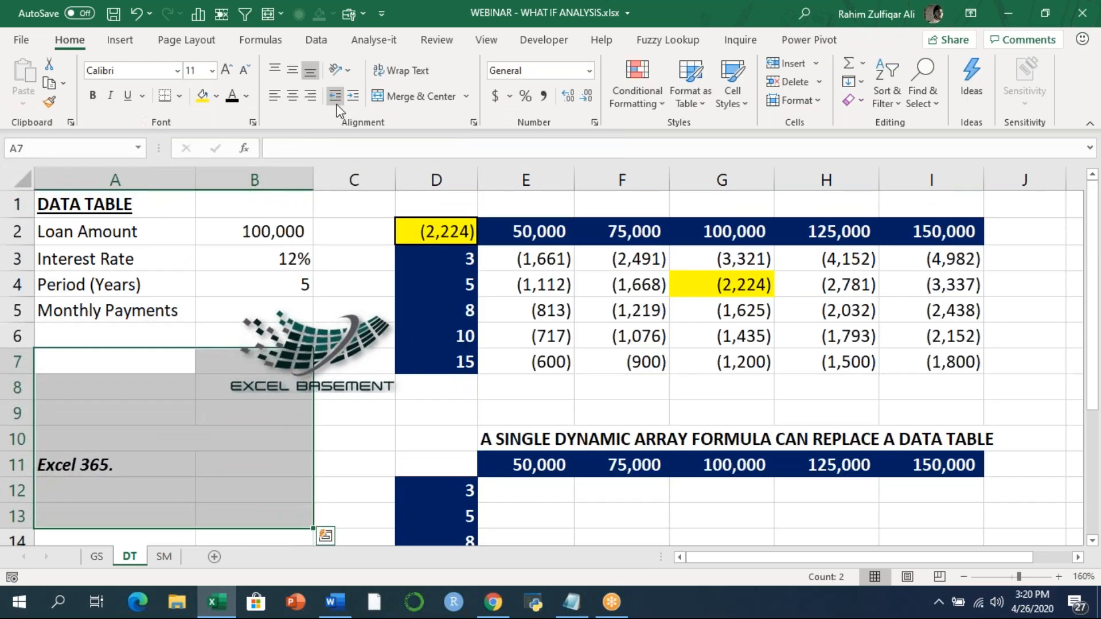
left_click(231, 97)
left_click(450, 442)
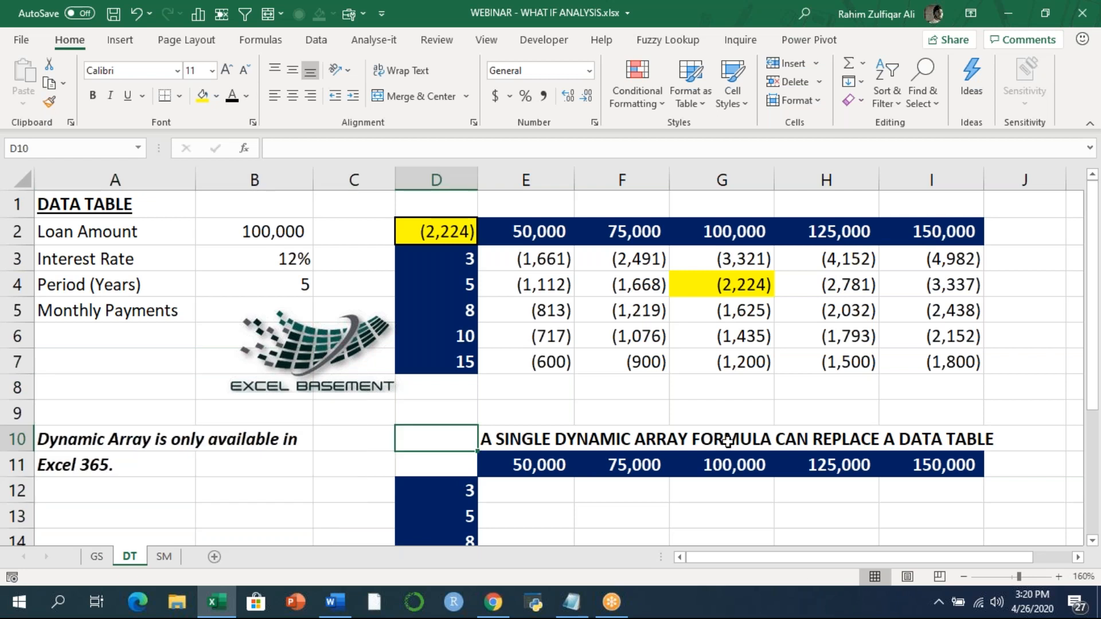
Begin a PMT formula in E12 with B3/12 as the rate argument
scroll(745, 444, "down", 1)
scroll(744, 444, "up", 1)
scroll(745, 443, "down", 1)
scroll(745, 443, "up", 1)
scroll(745, 443, "down", 2)
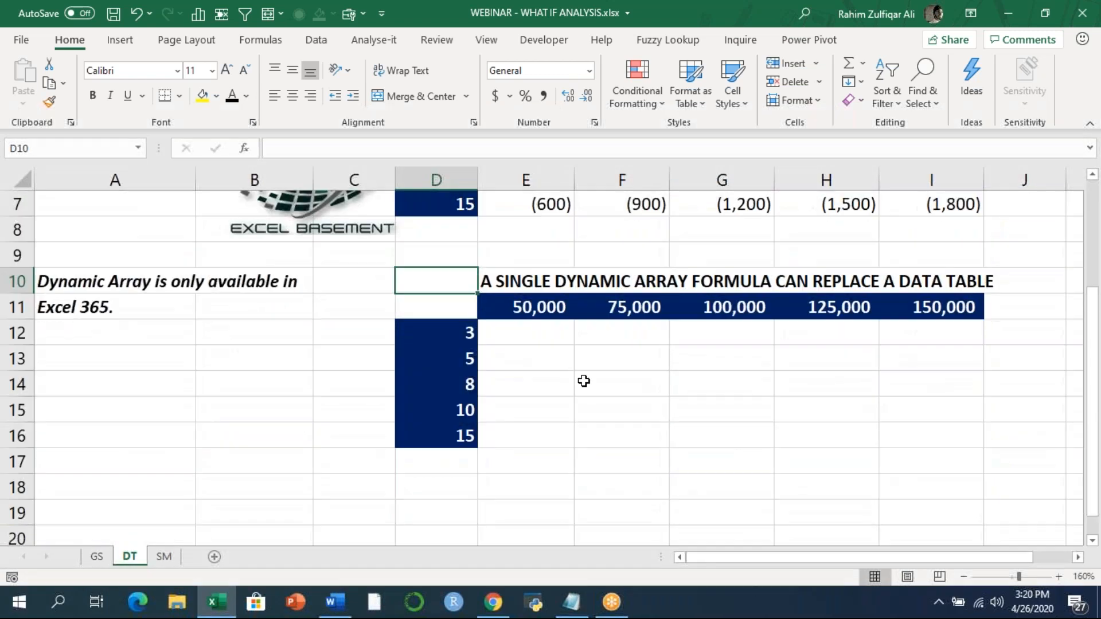
left_click(548, 339)
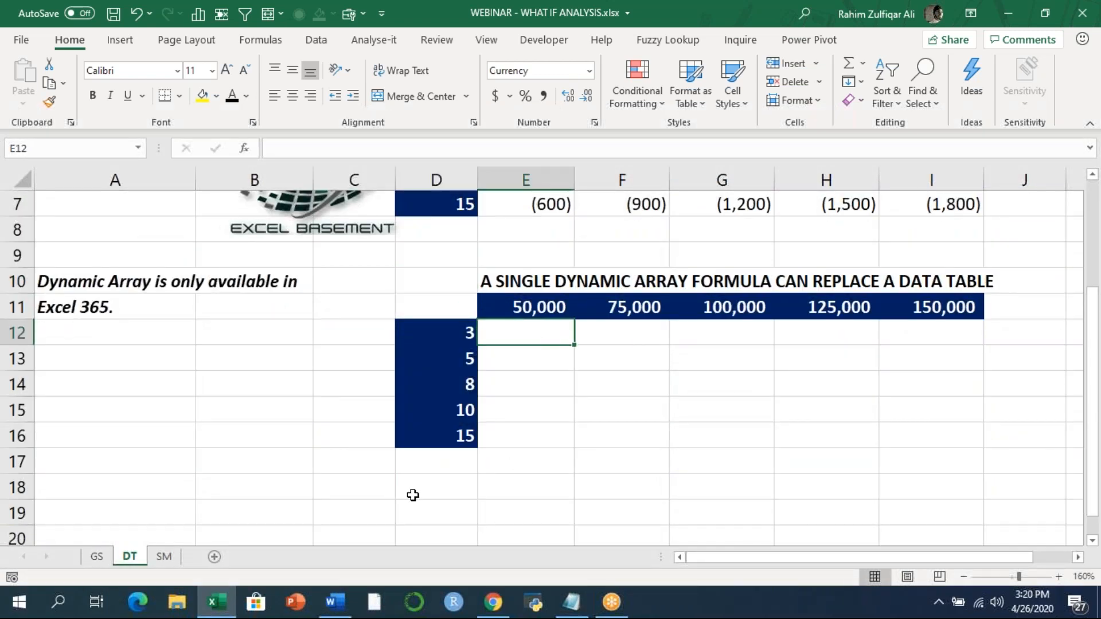
type("=pmt")
key("Tab")
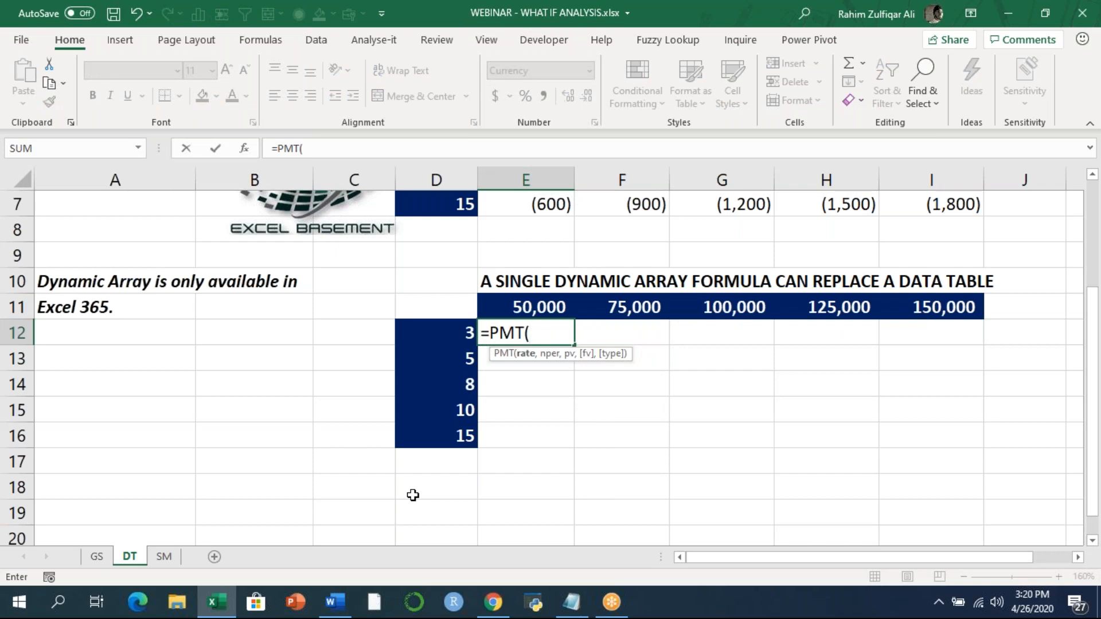
scroll(493, 434, "up", 2)
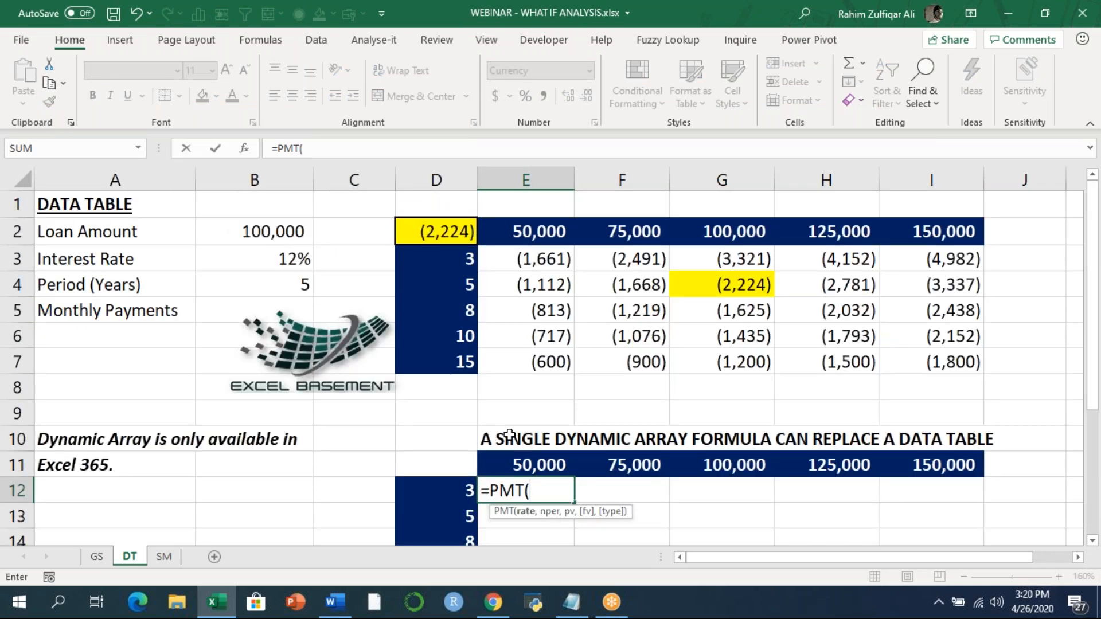
left_click(248, 259)
type("/")
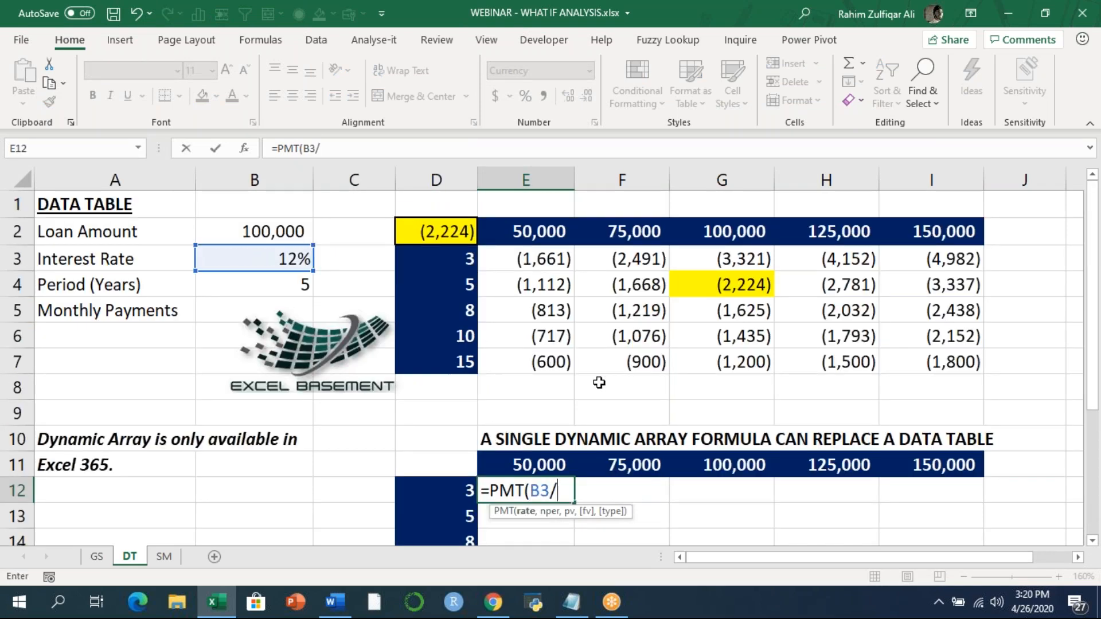
type("12,")
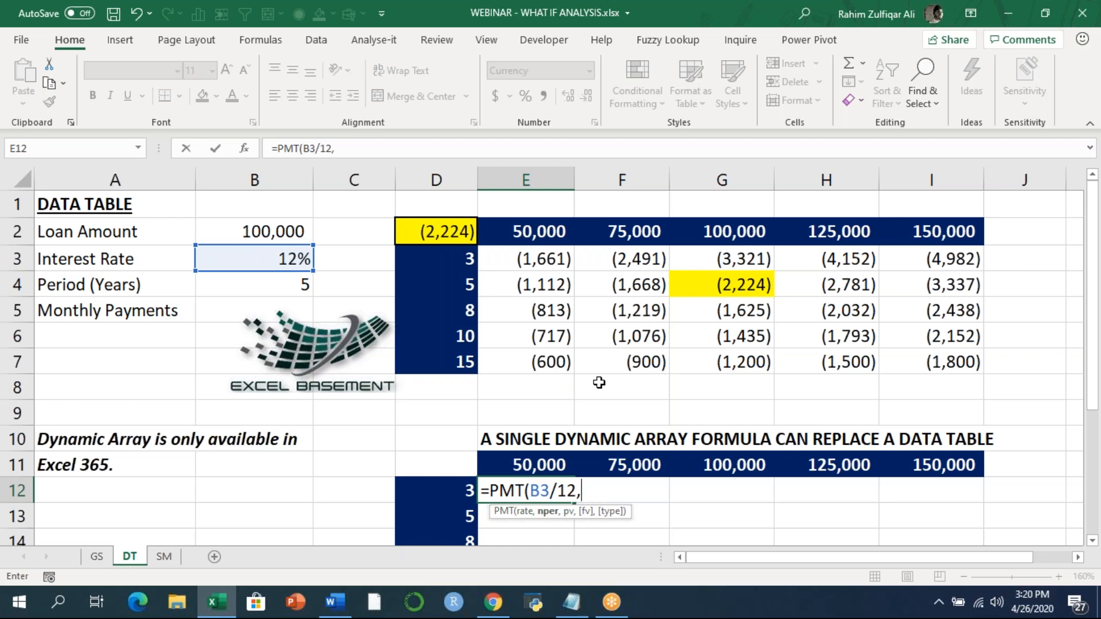
Add (D12:D16)*12 as the nper argument of the PMT formula in E12
scroll(599, 382, "down", 1)
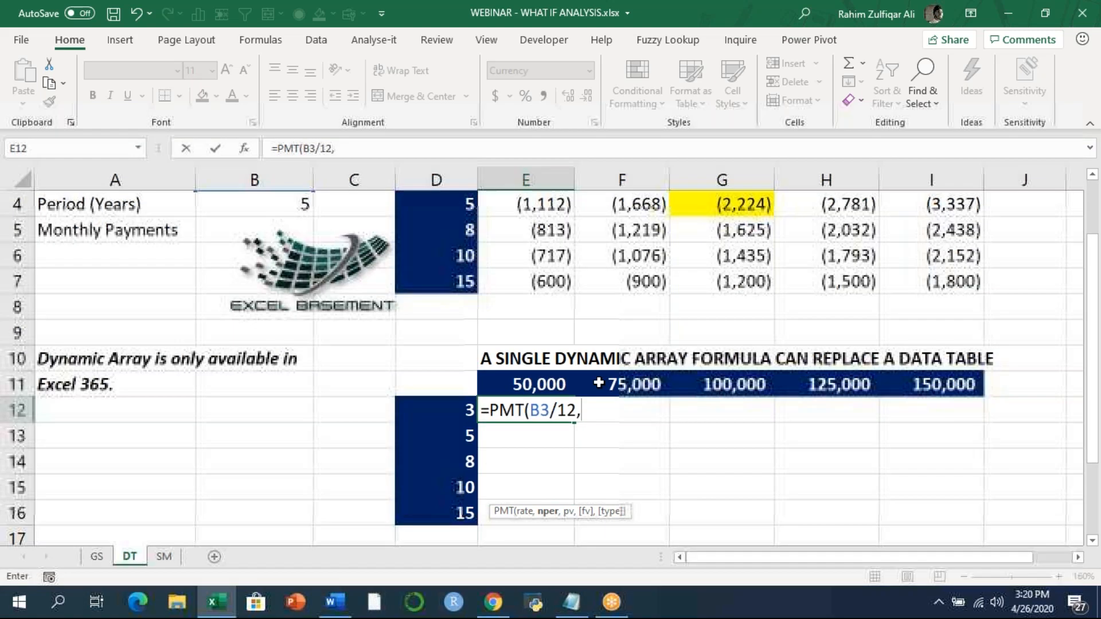
left_click_drag(459, 412, 459, 515)
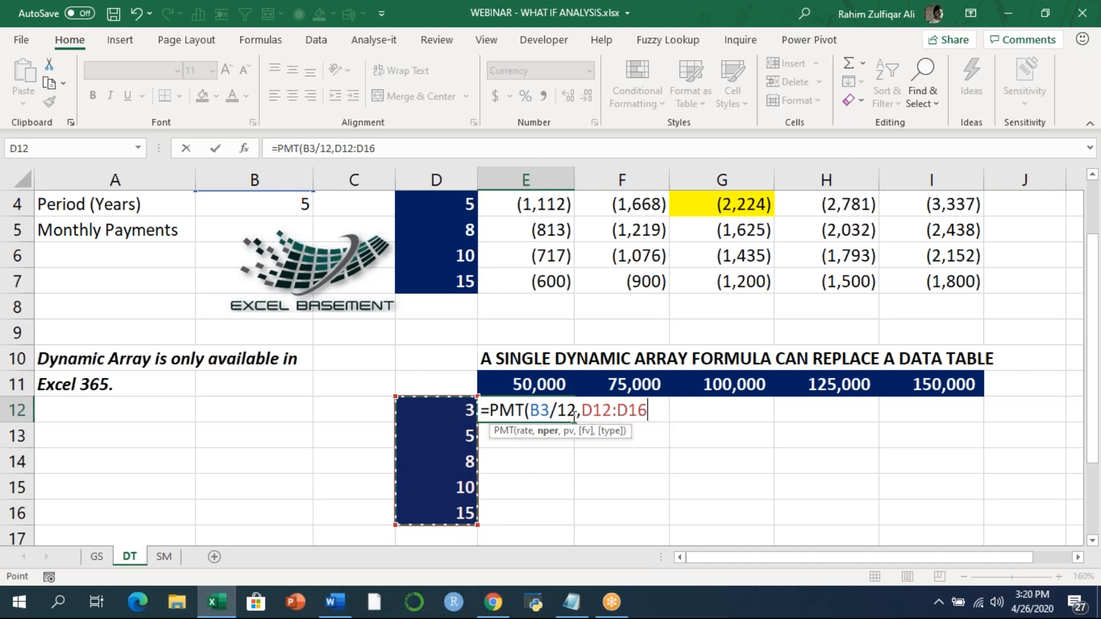
left_click(584, 412)
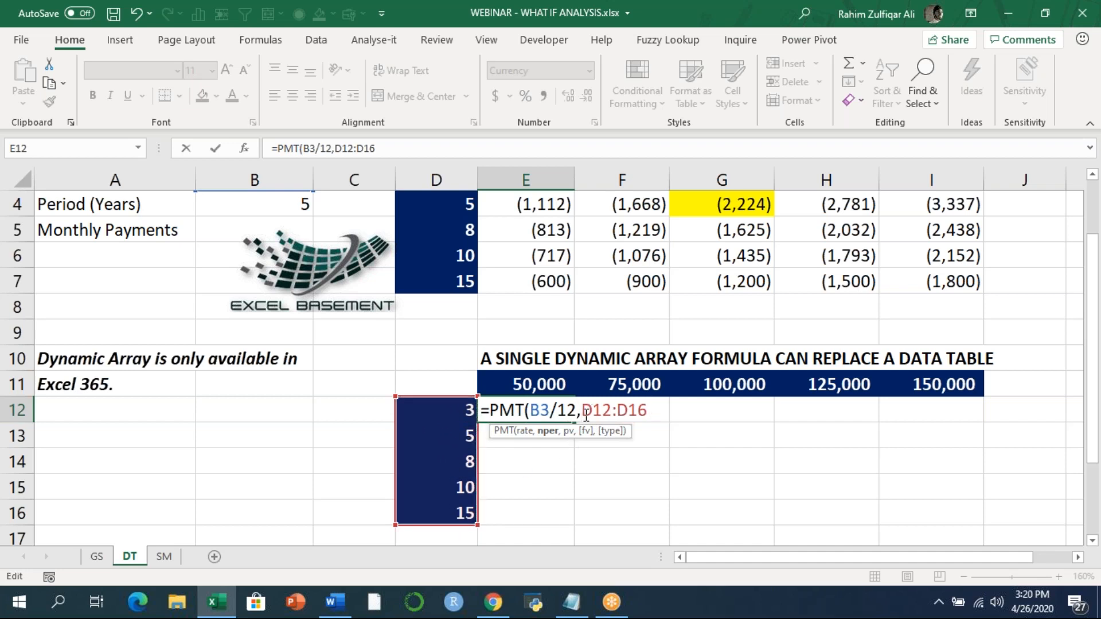
type("(")
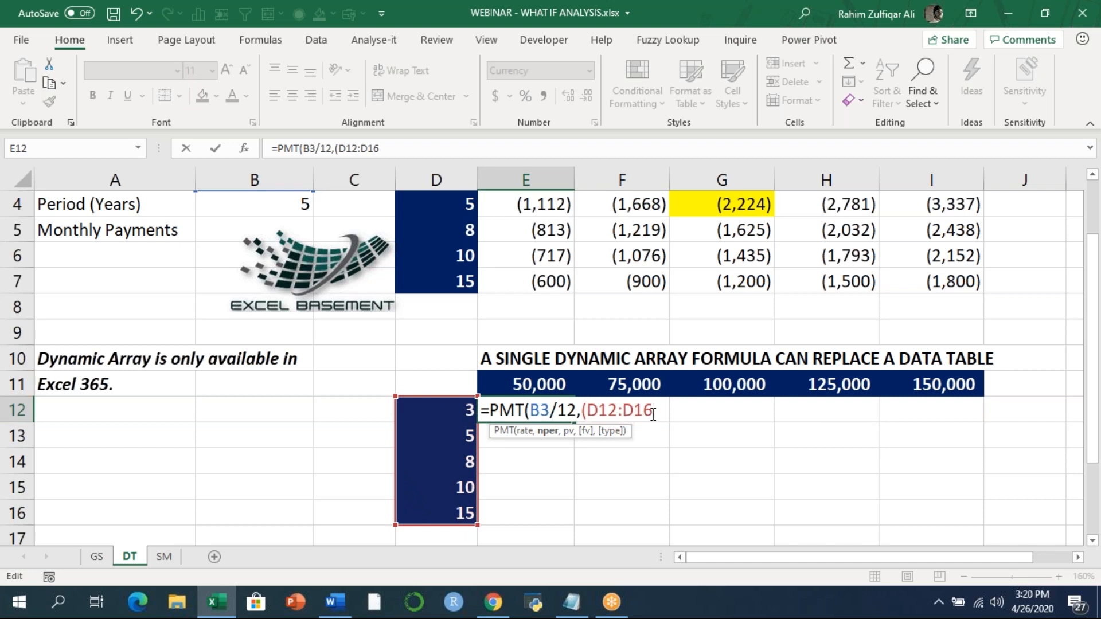
type(")*12,")
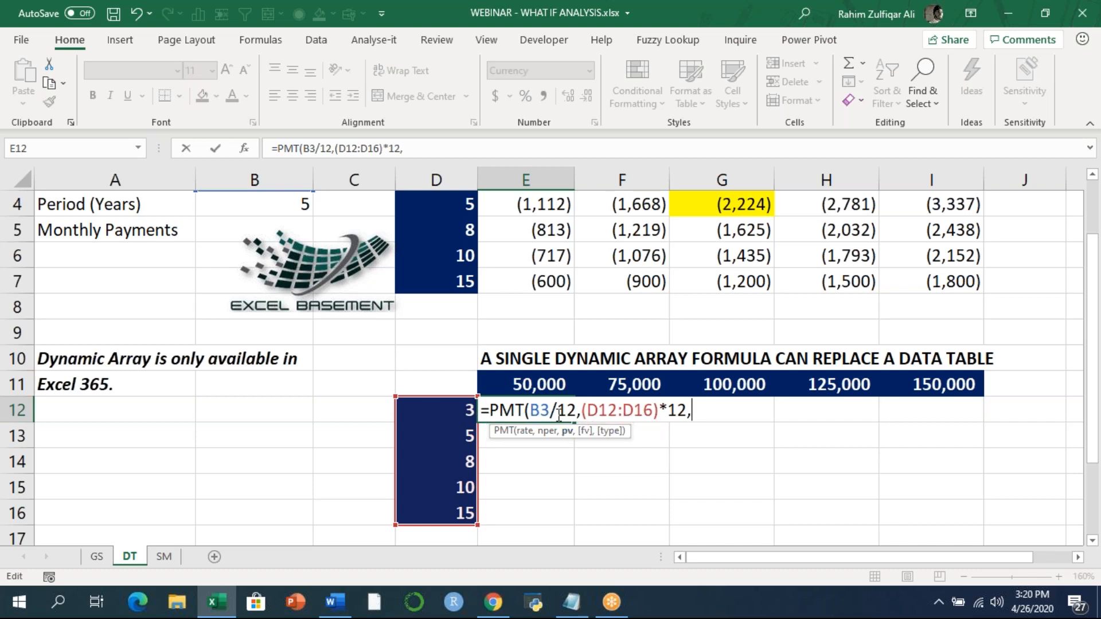
Complete the PMT formula in E12 with E11:I11 as the pv argument
left_click_drag(542, 386, 967, 390)
type(")")
key("Return")
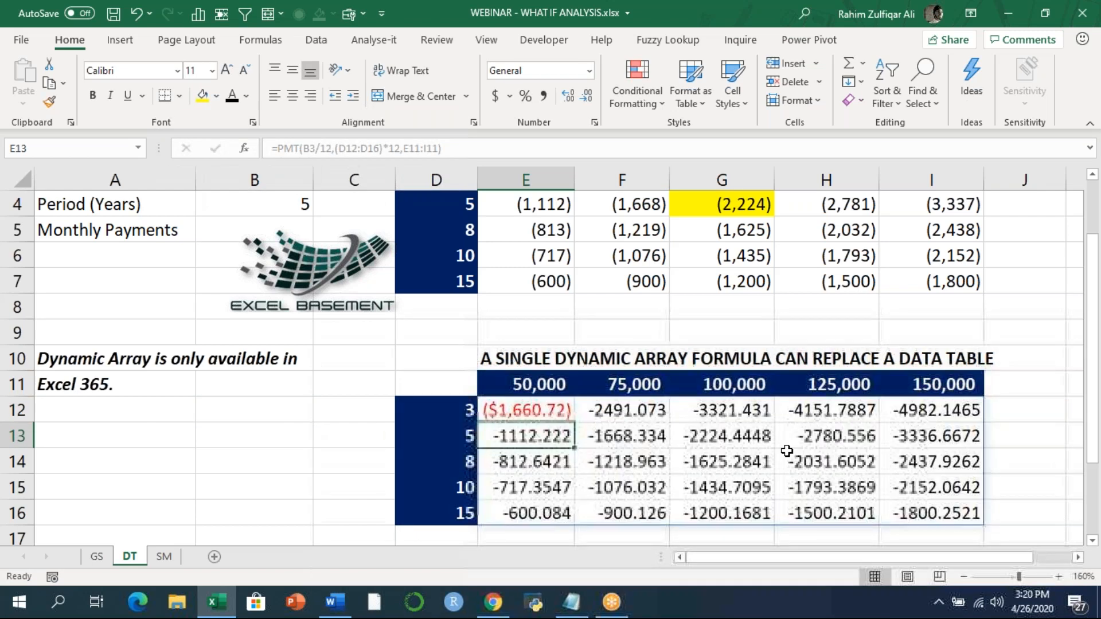
Format the payment results in E12:I16 with the comma style and no decimal places
left_click(555, 414)
left_click_drag(551, 410, 941, 513)
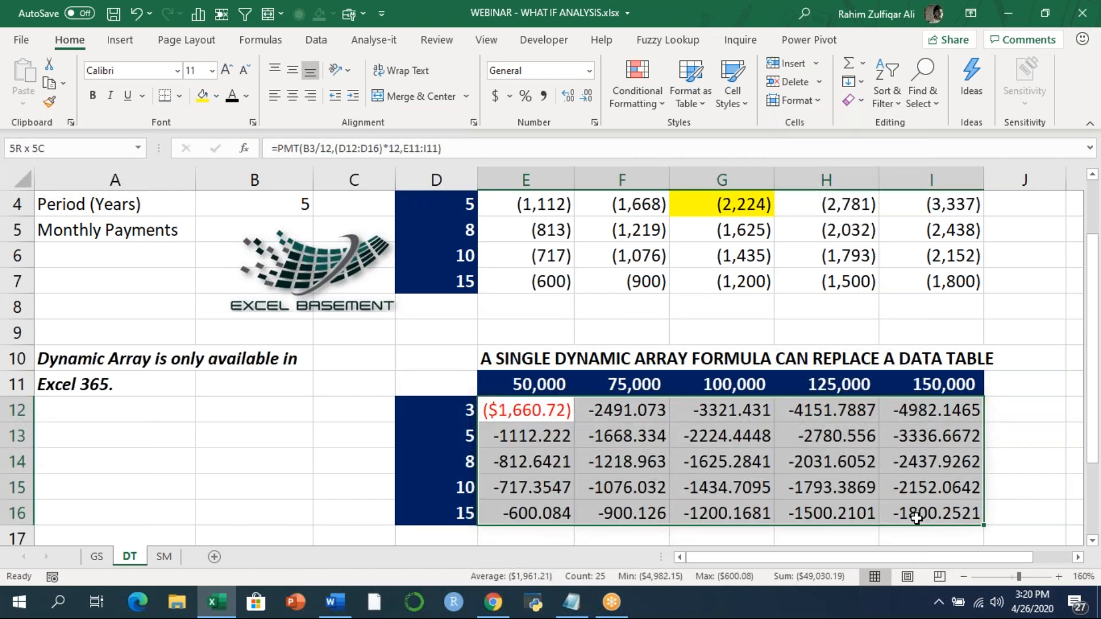
left_click(545, 98)
left_click(586, 97)
left_click(586, 97)
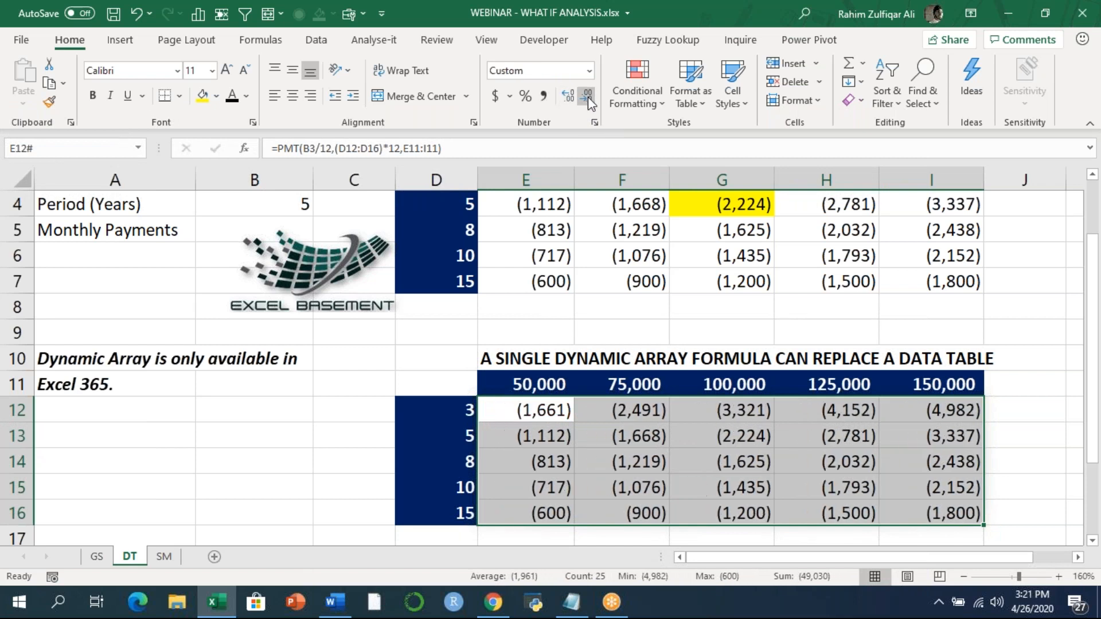
left_click(549, 410)
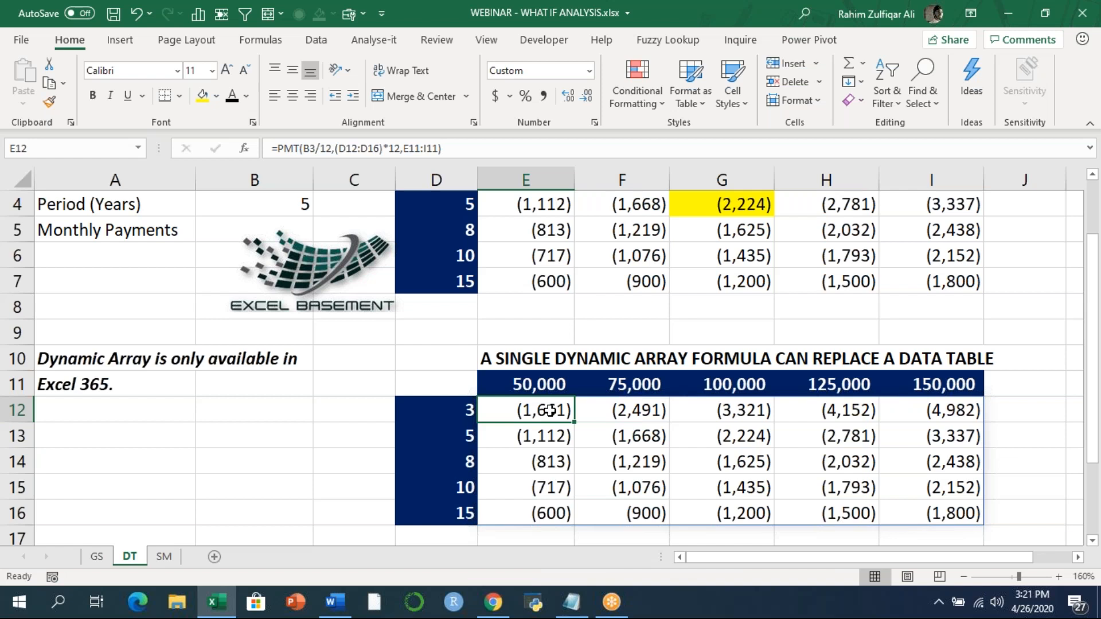
Collapse the ribbon and compare the dynamic array formula in E12 with the data table in D2:I7
scroll(549, 411, "up", 1)
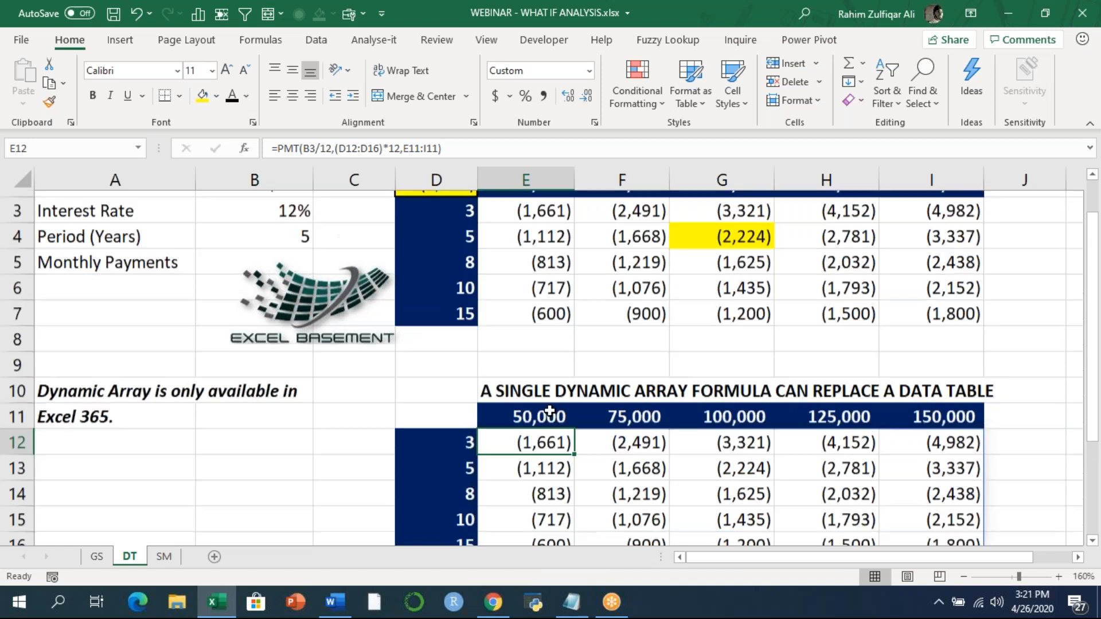
double_click(65, 39)
left_click_drag(464, 154, 904, 286)
left_click(436, 387)
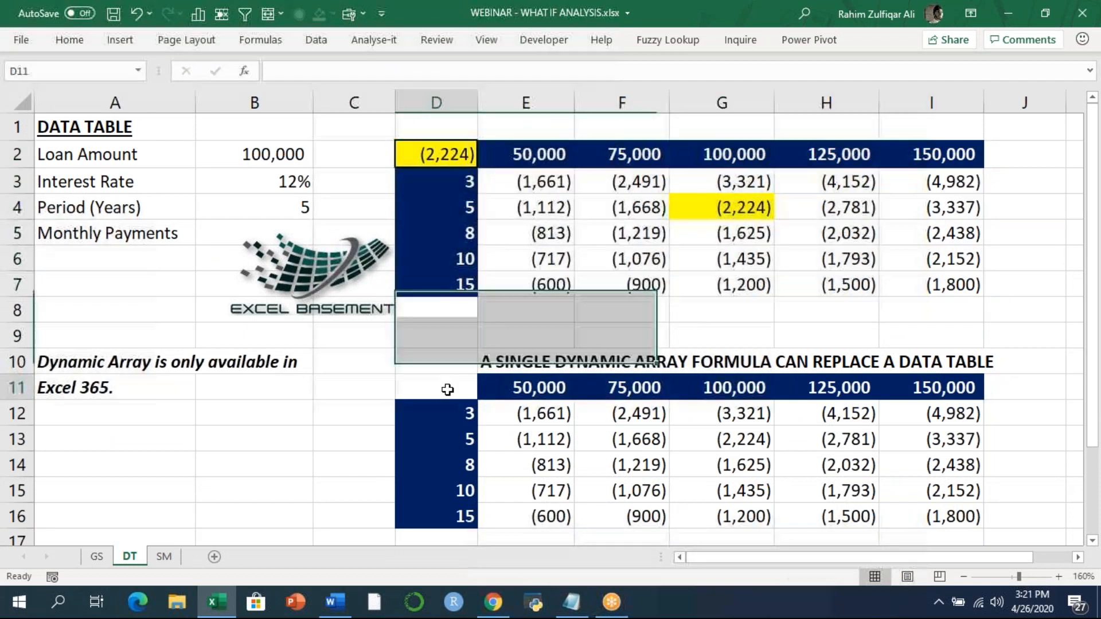
left_click(545, 408)
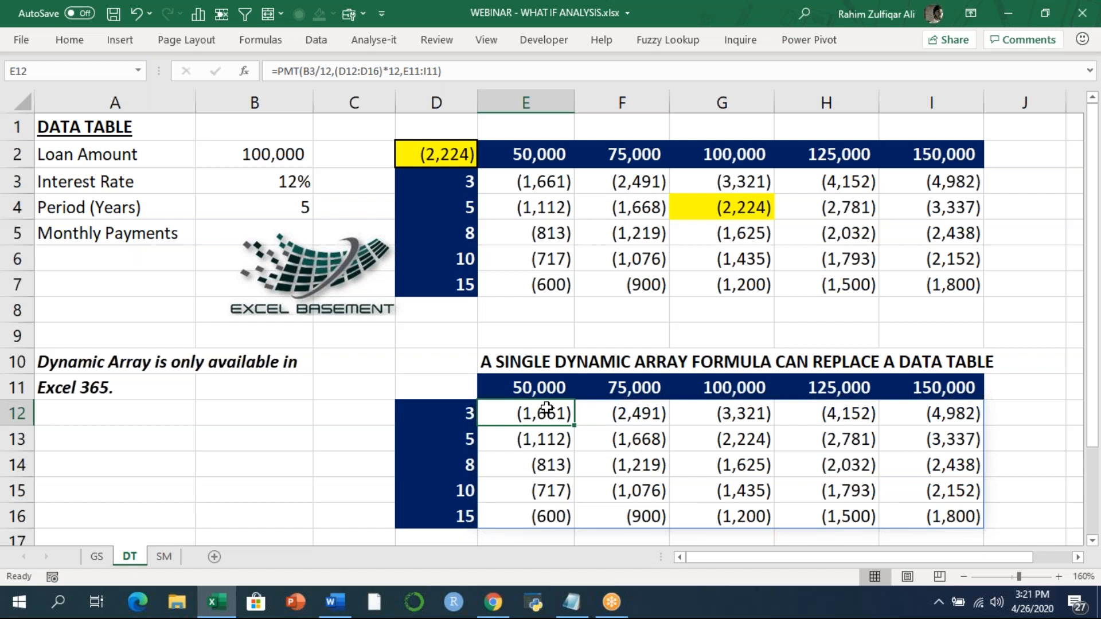
key("F2")
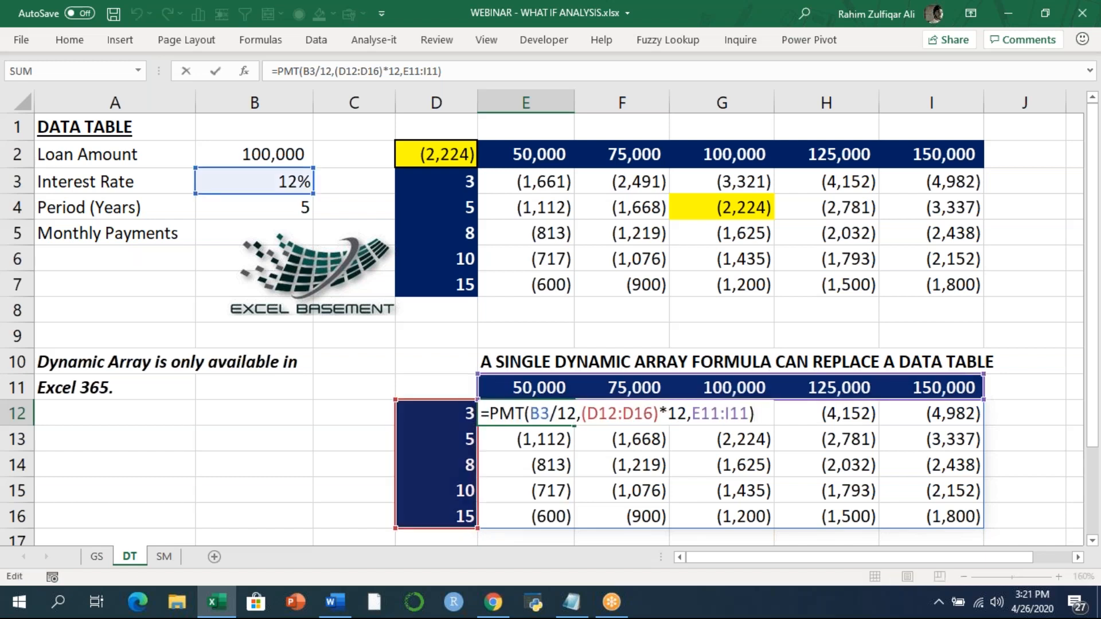
key("Escape")
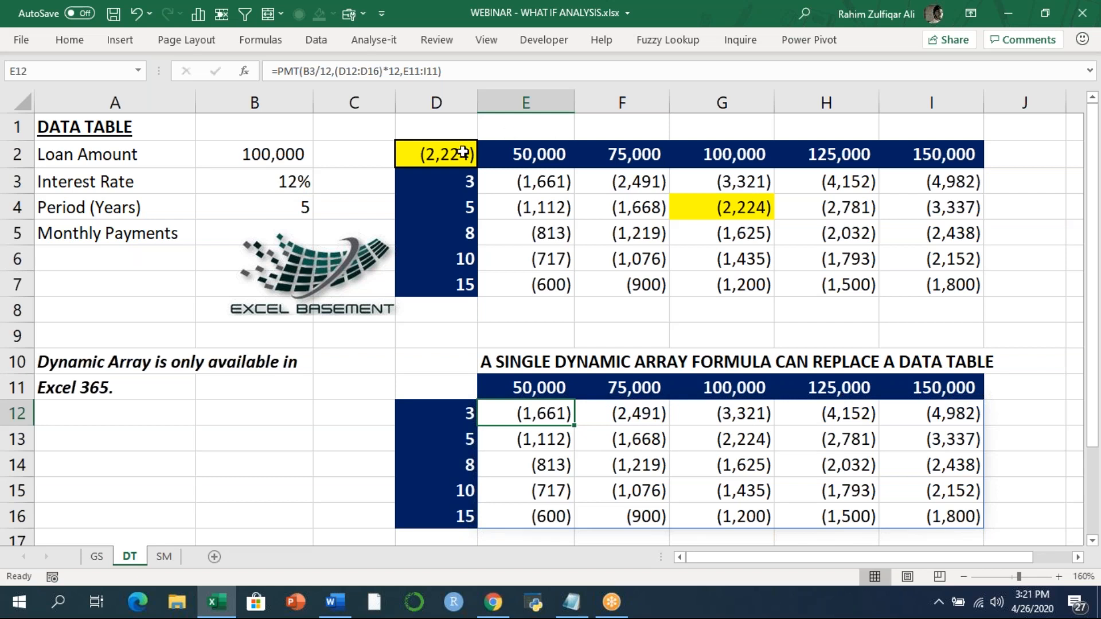
left_click_drag(443, 152, 936, 289)
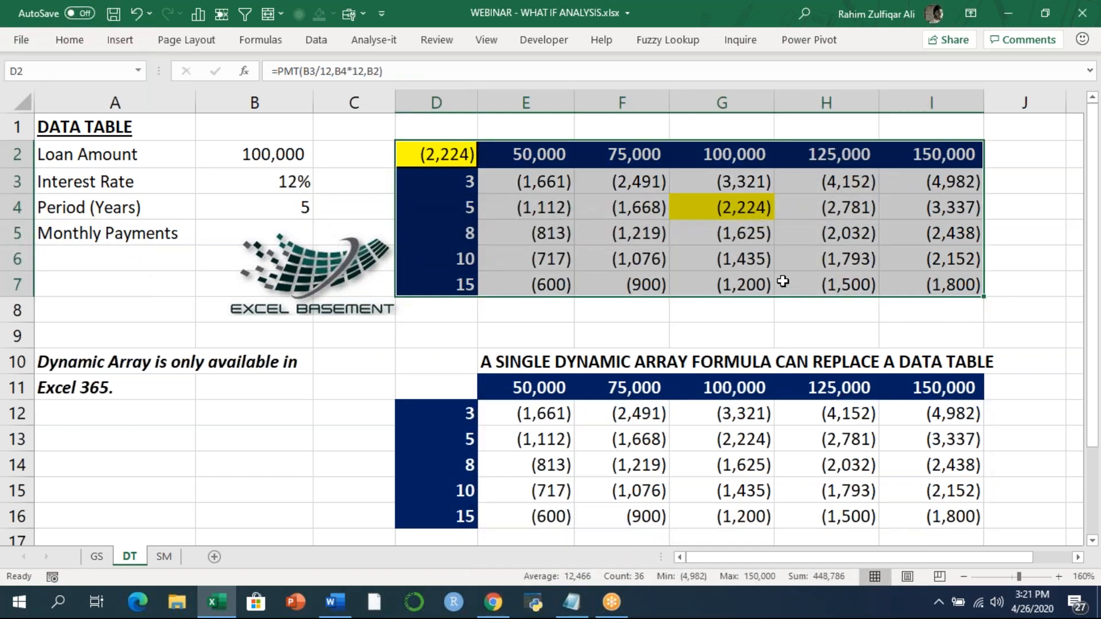
left_click(736, 263)
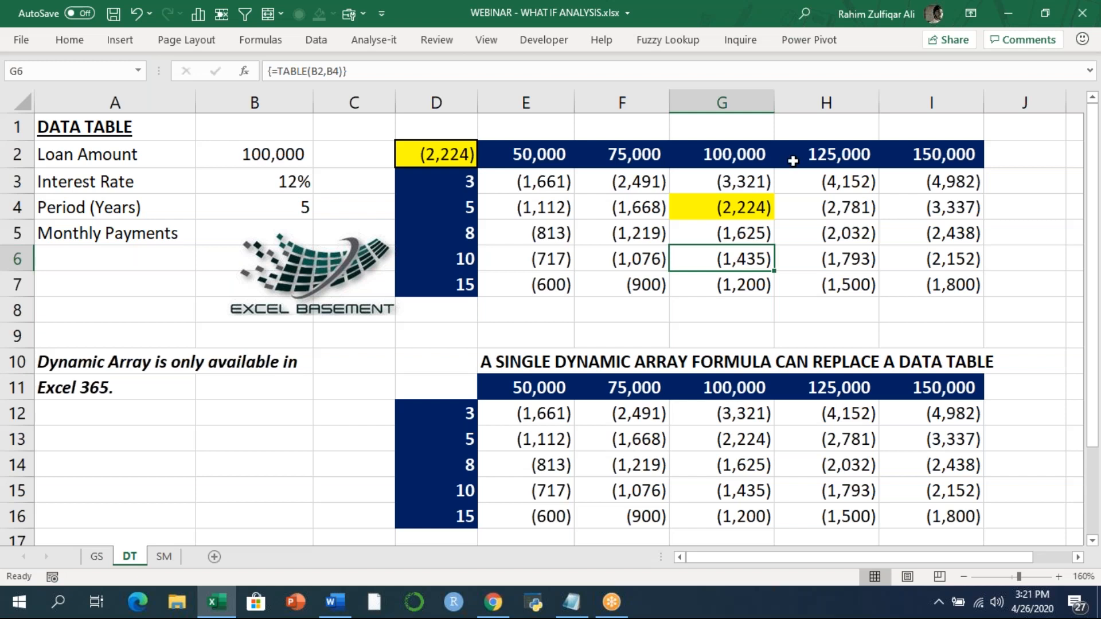
left_click(813, 27)
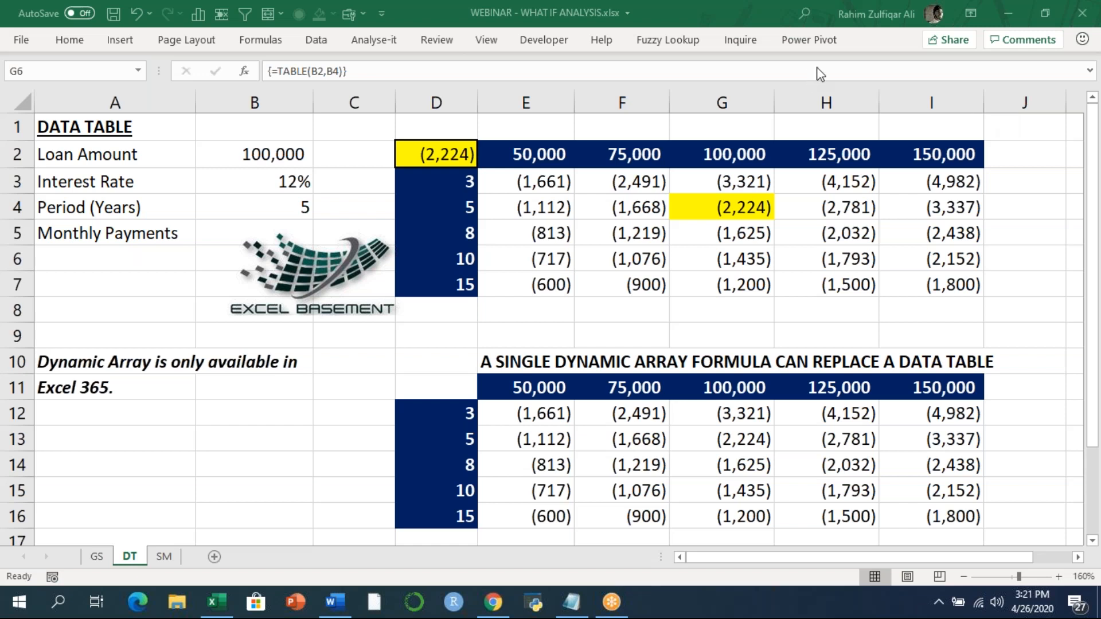
left_click(614, 228)
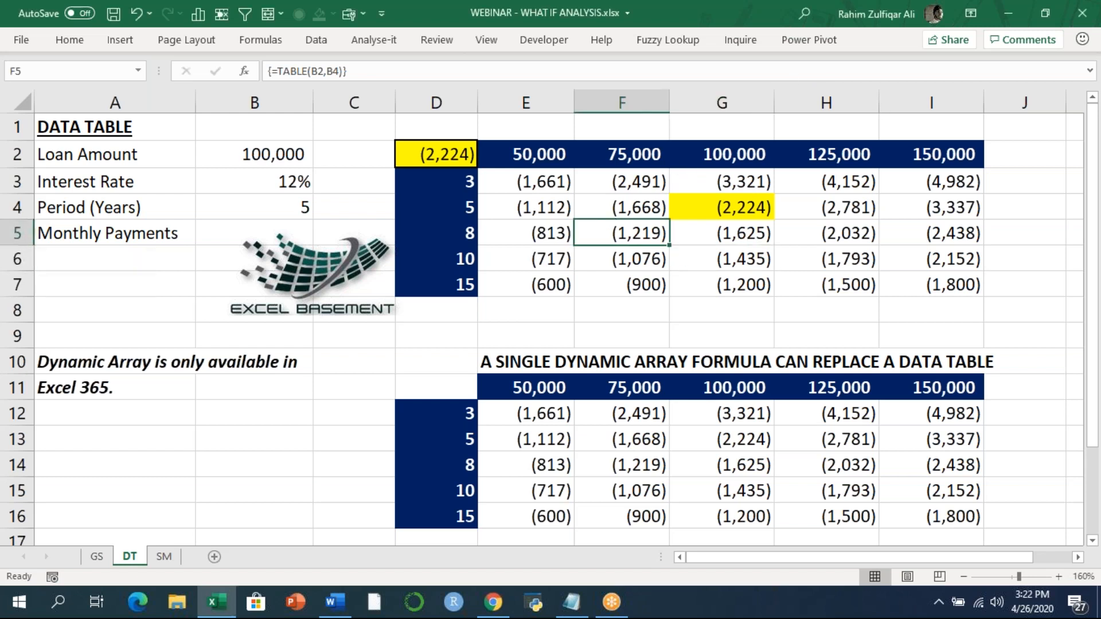
Open the SM sheet and review the inputs in B3:B6, the profit formula in B7 and the scenario names in E3:E5
left_click(163, 557)
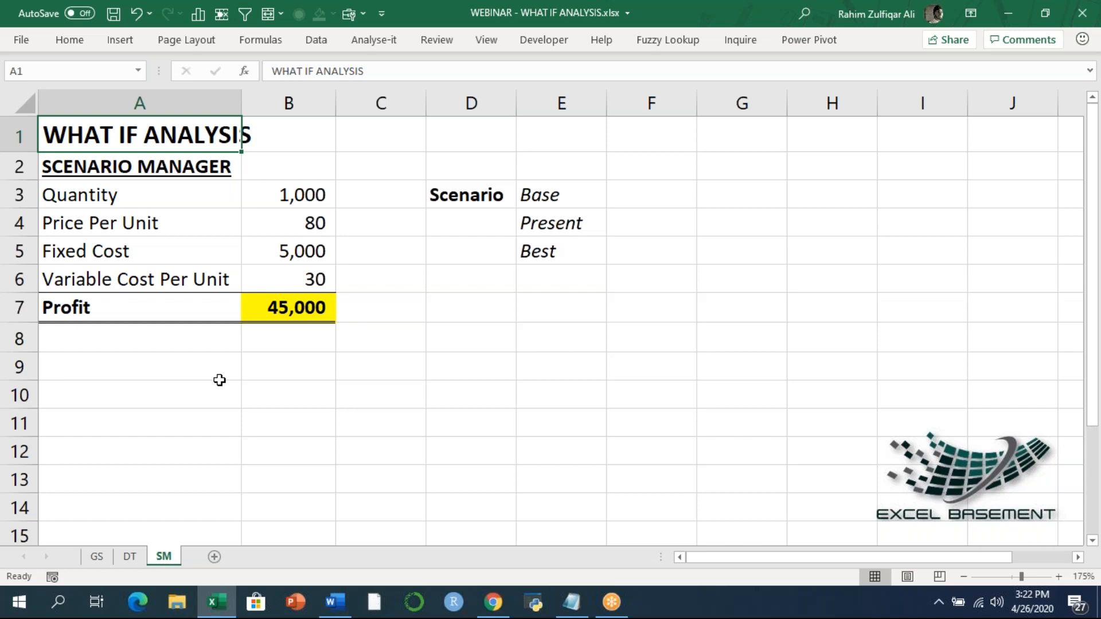
key("Down")
key("Down")
key("Down")
key("Right")
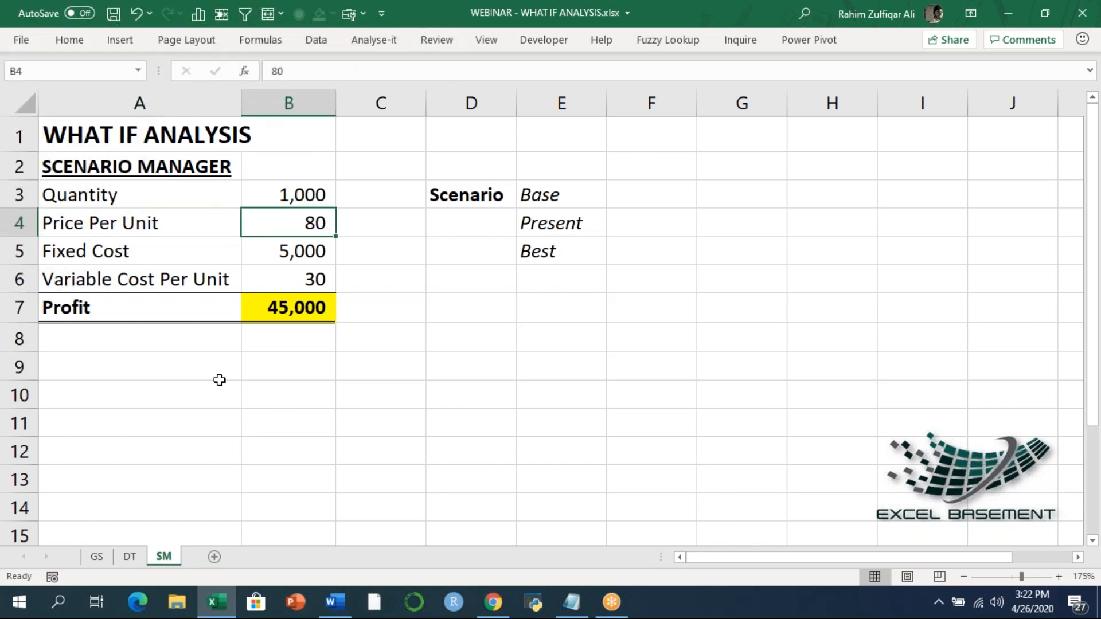
key("Down")
key("Left")
key("Right")
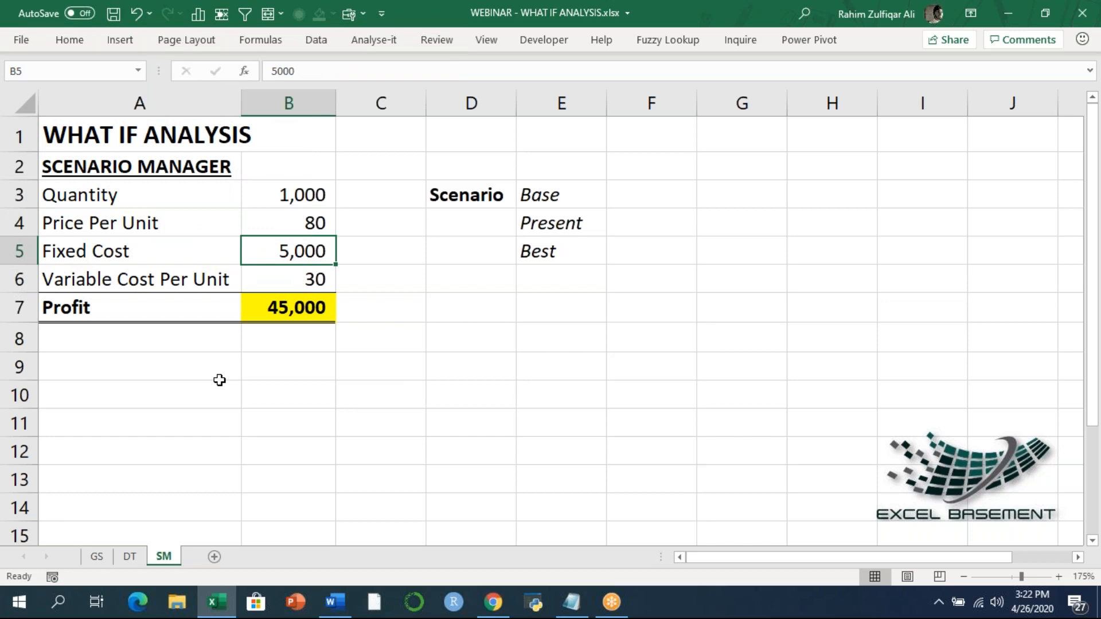
key("Left")
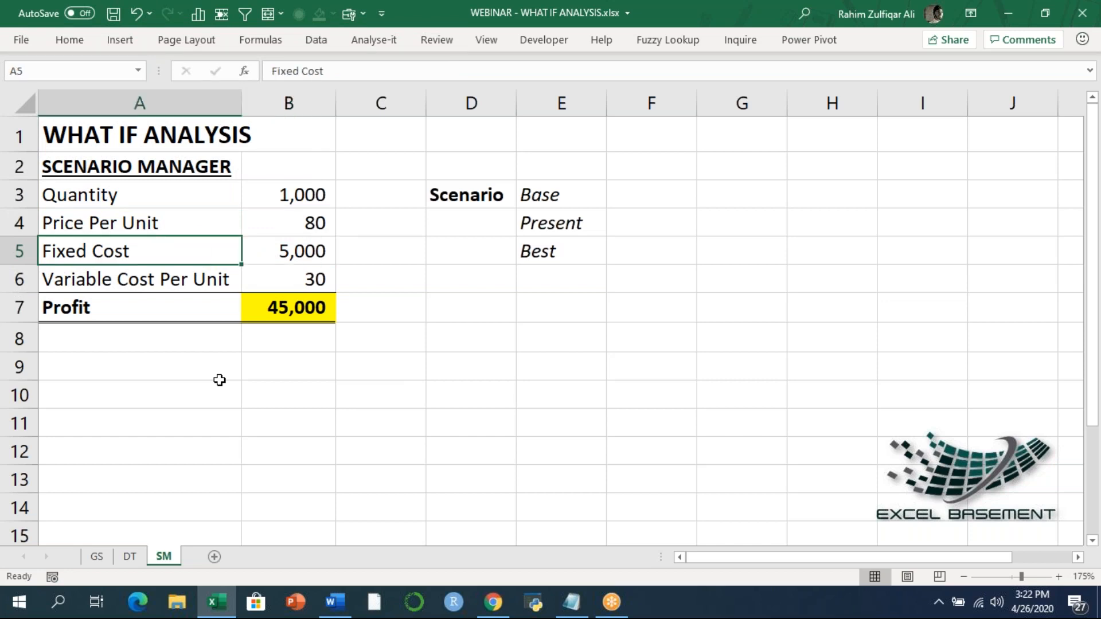
key("Down")
key("Right")
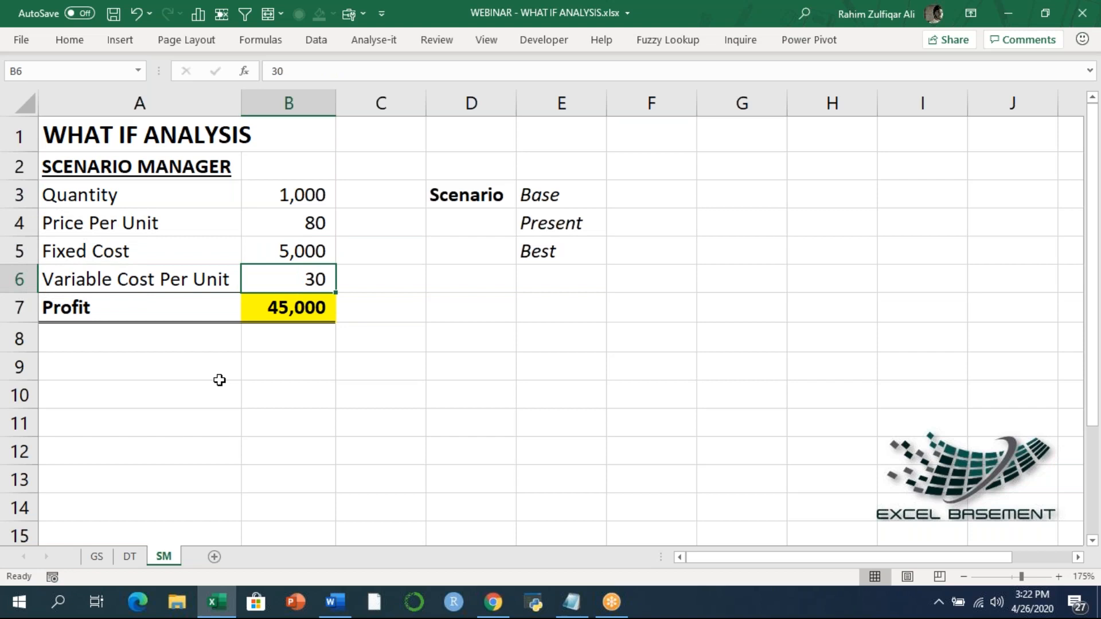
key("Down")
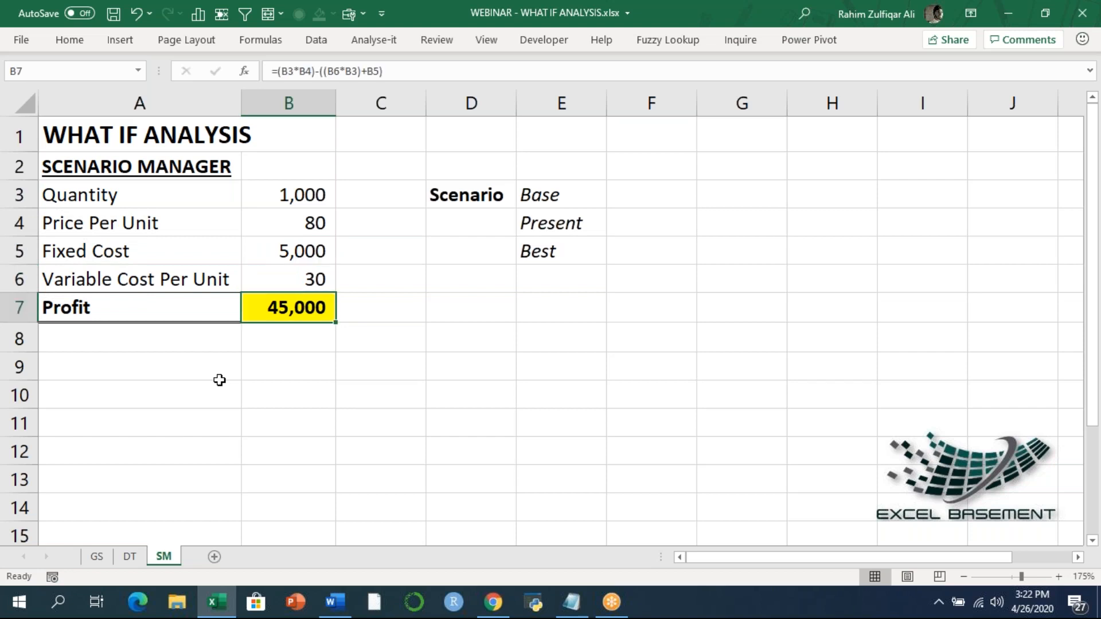
key("F2")
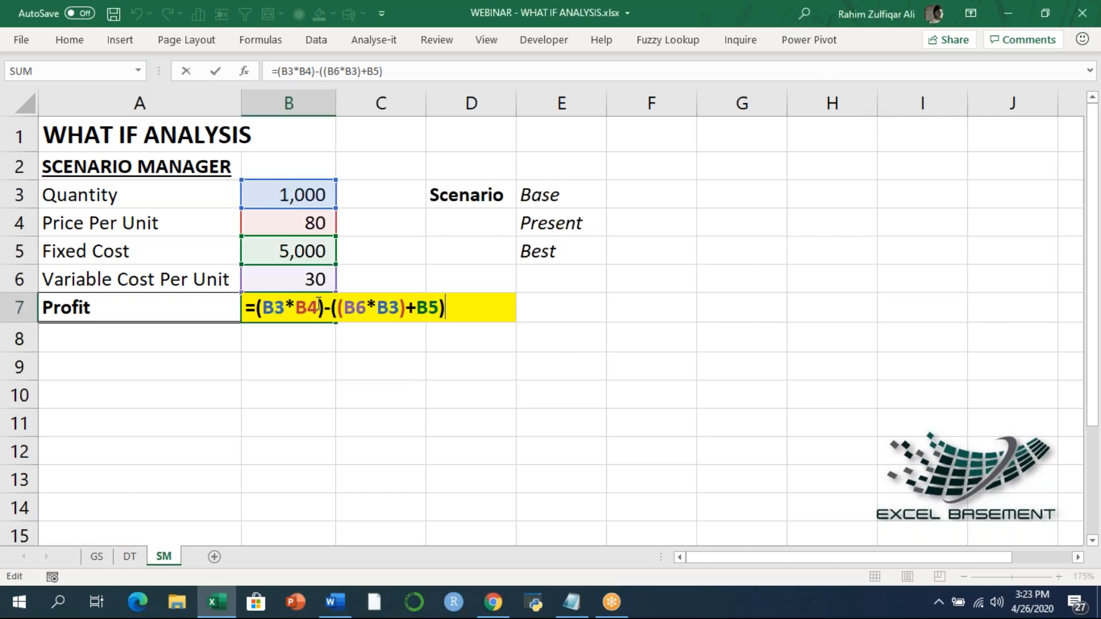
key("Return")
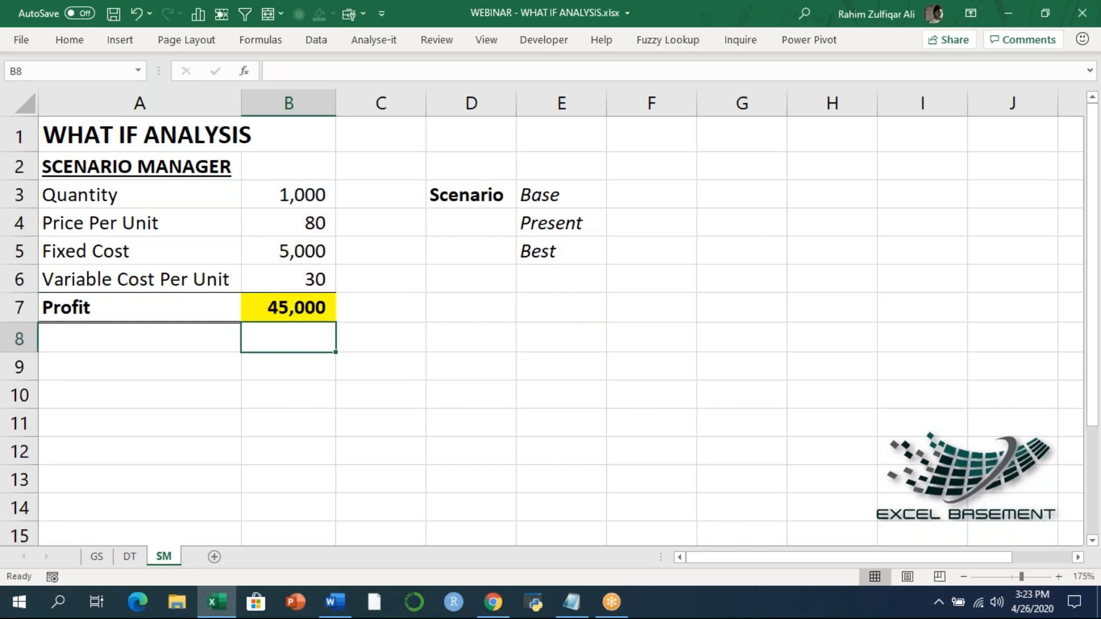
left_click(288, 308)
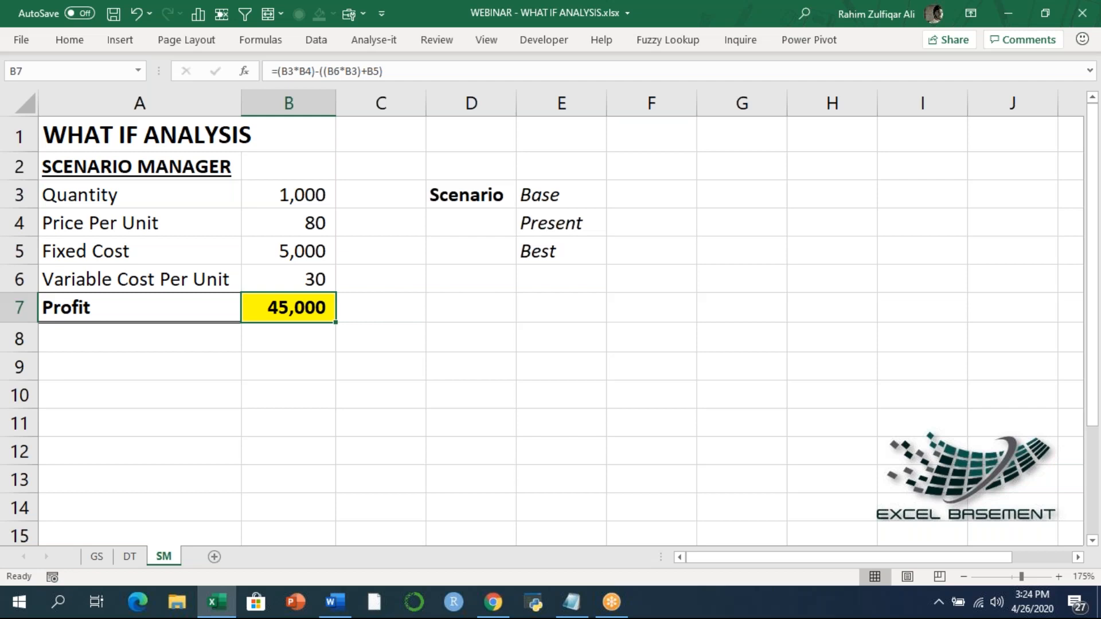
left_click(584, 196)
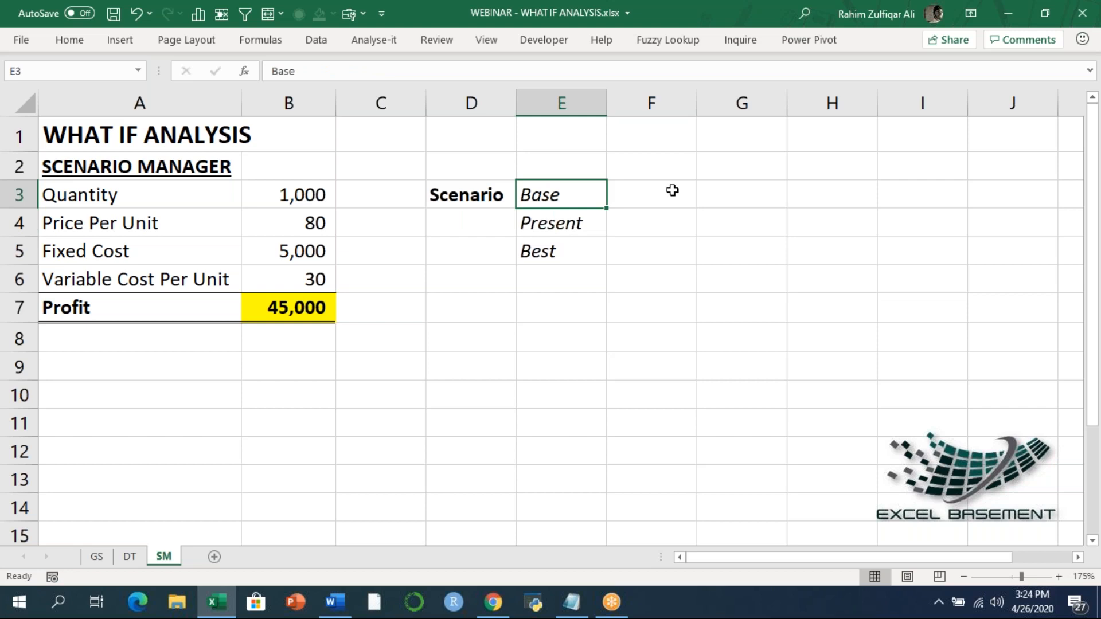
key("Down")
key("Down")
key("Down")
key("Left")
key("Left")
key("Left")
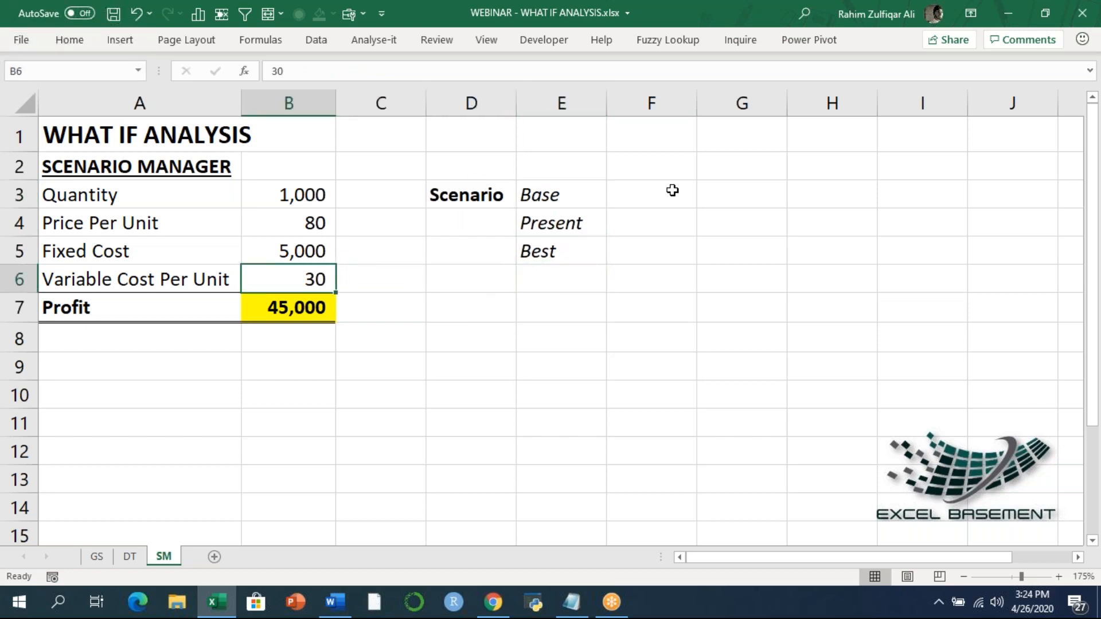
Open the Scenario Manager and start adding a new scenario, keeping the worksheet's input cells uncovered
left_click(319, 48)
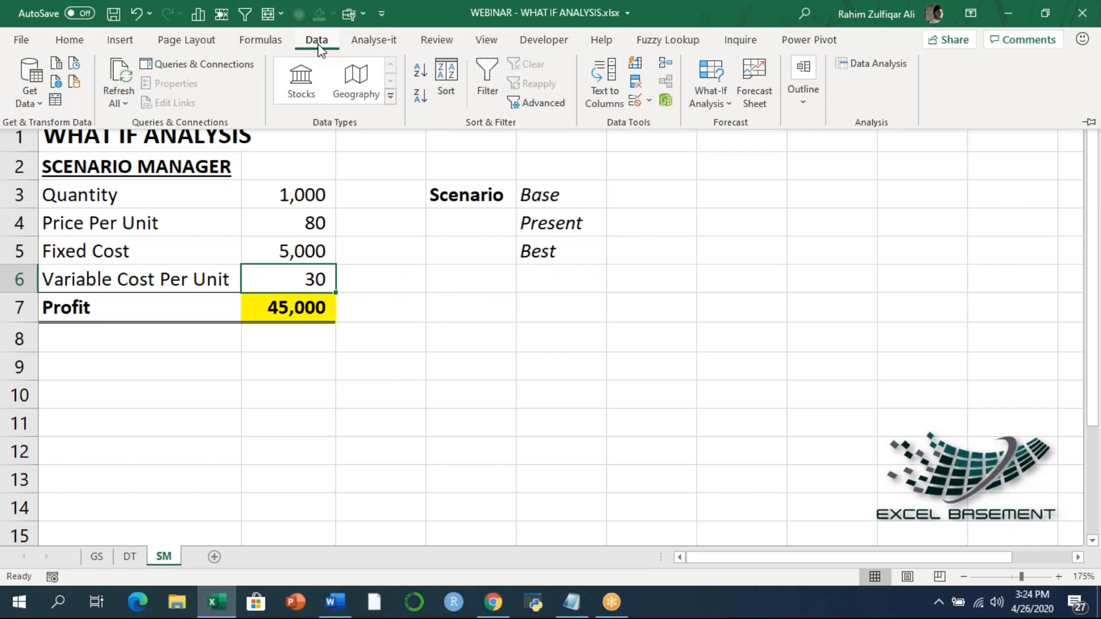
left_click(717, 98)
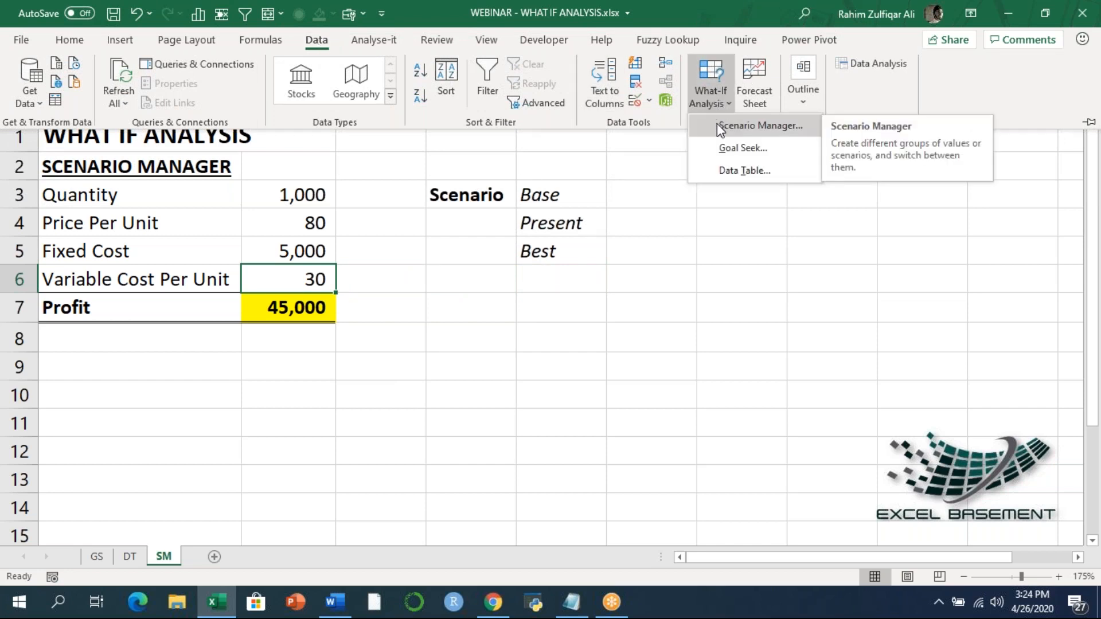
left_click(718, 126)
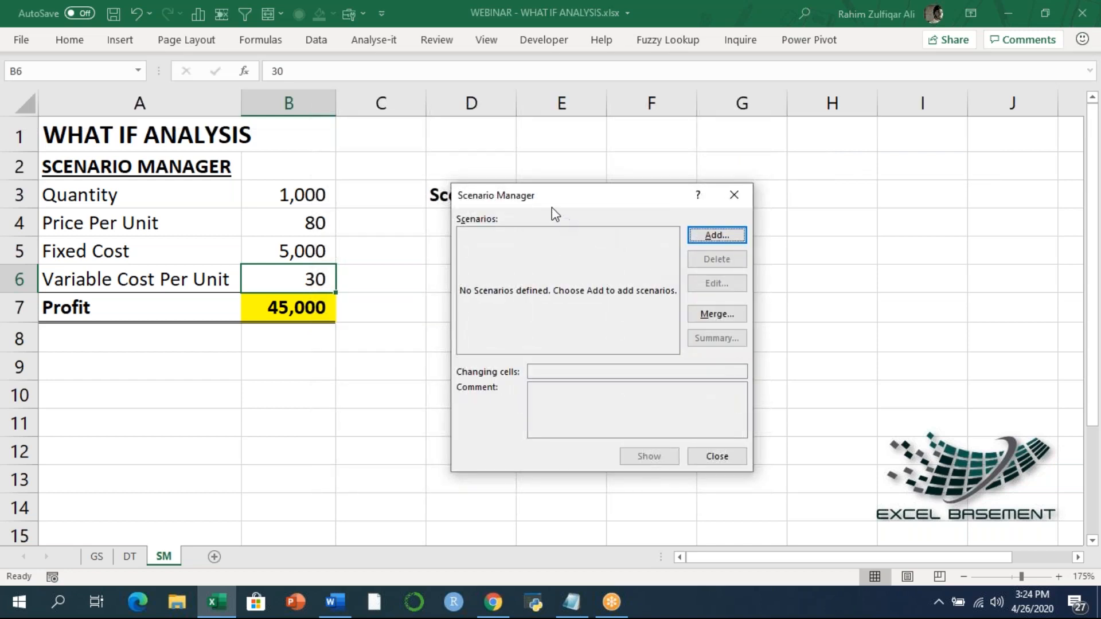
left_click_drag(554, 200, 475, 164)
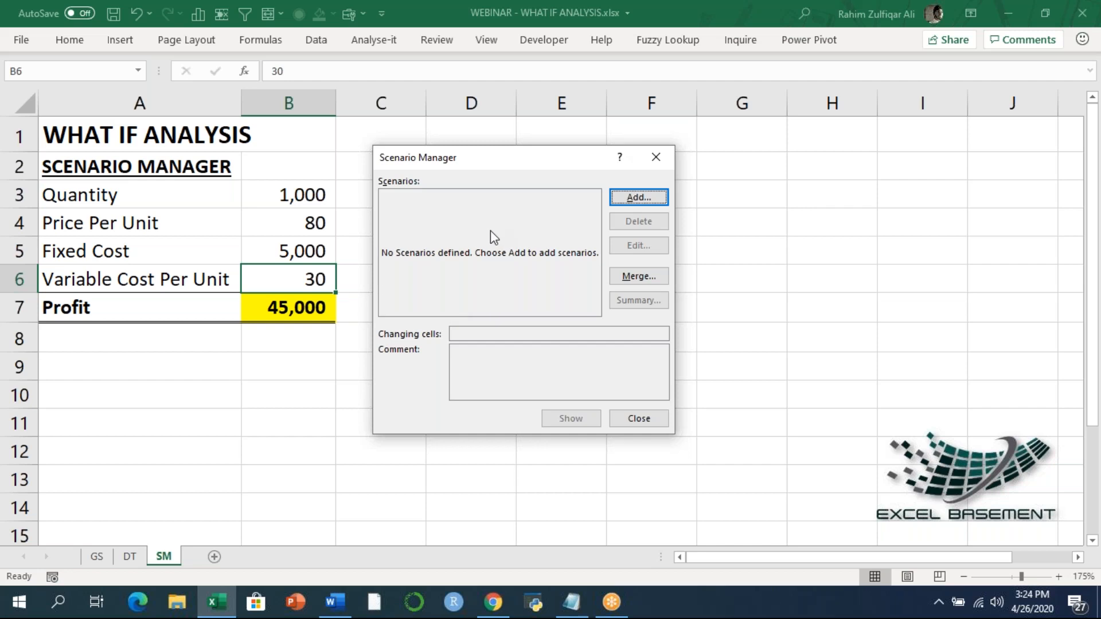
left_click(625, 198)
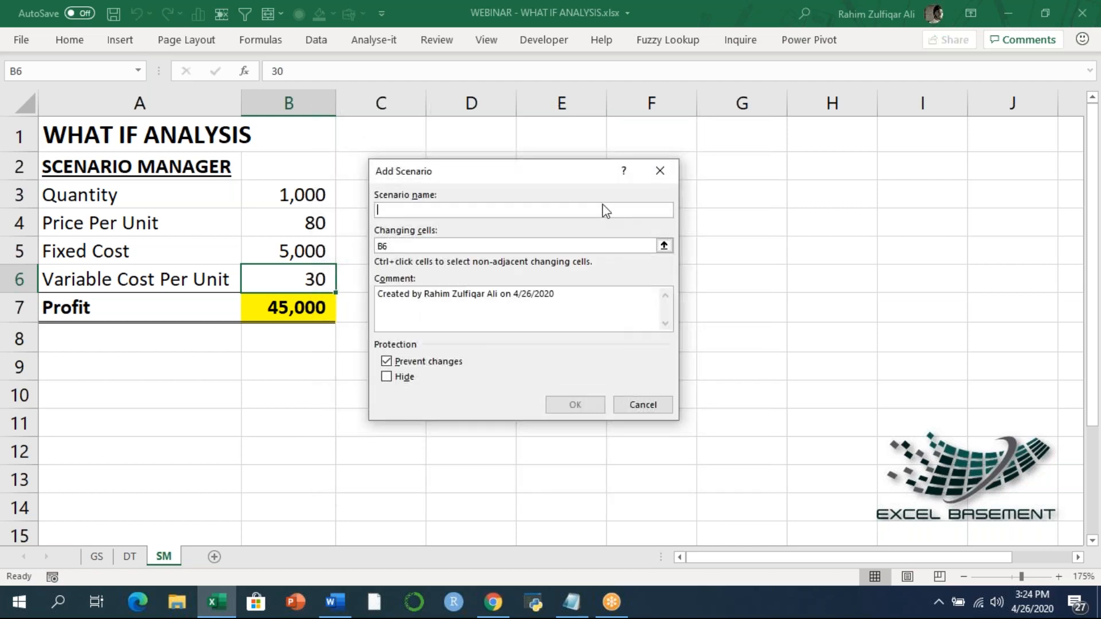
left_click_drag(513, 175, 519, 243)
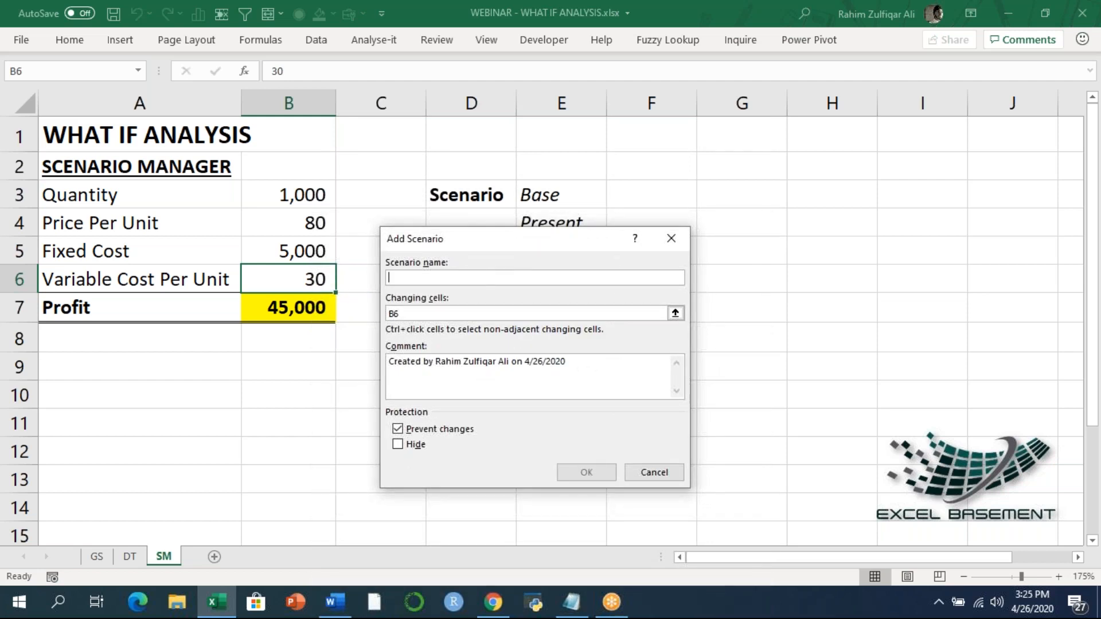
Name the new scenario Base and set its changing cells to B4 and B6
type("Base")
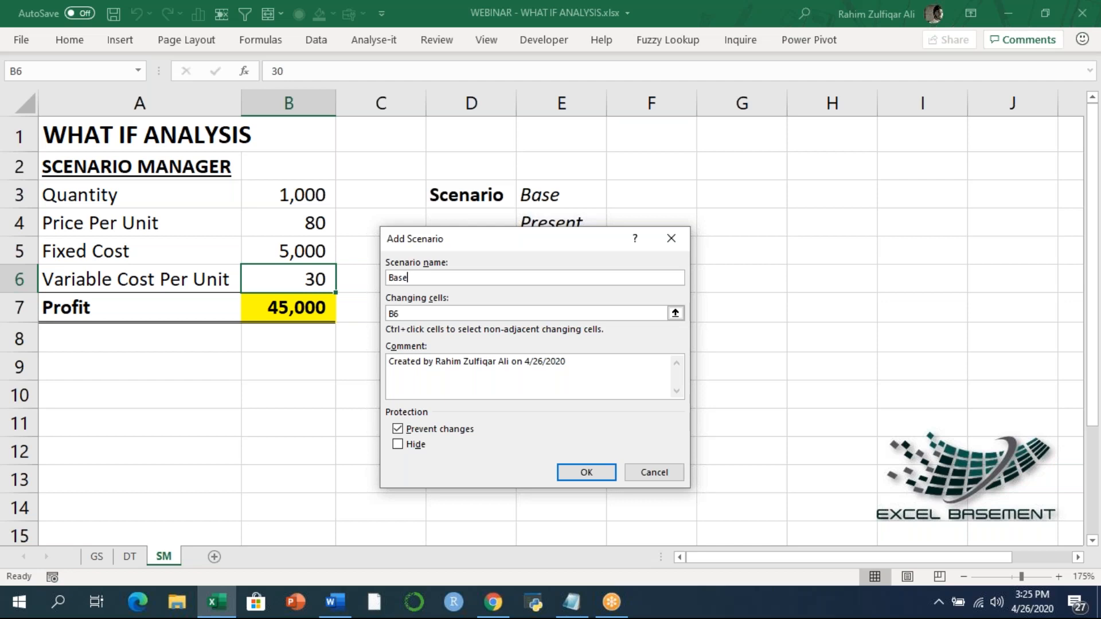
left_click(459, 311)
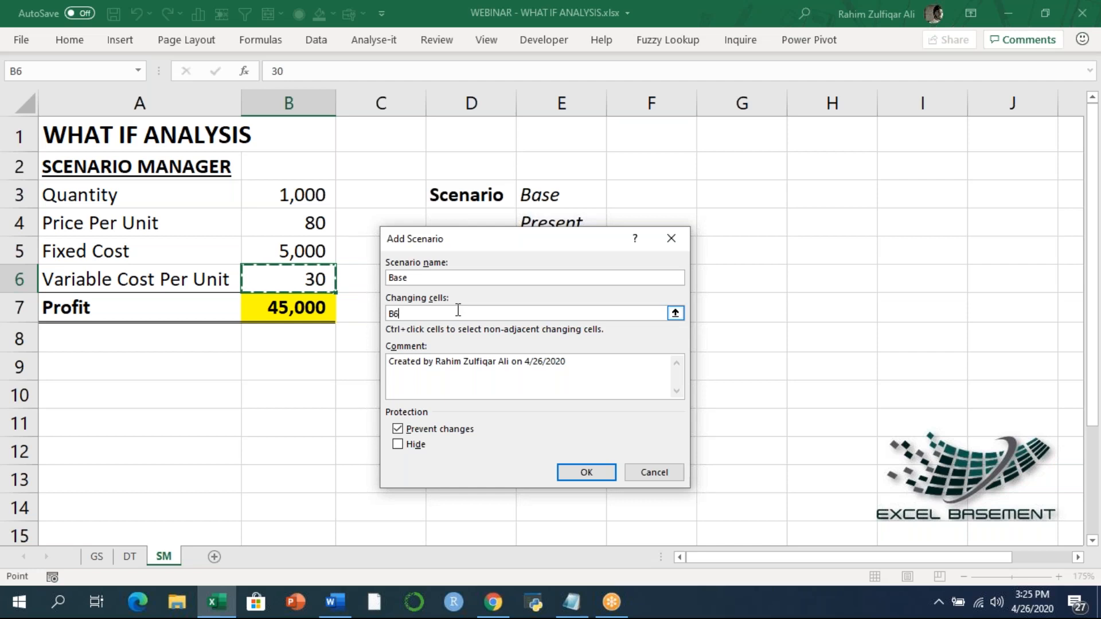
key("BackSpace")
key("BackSpace")
left_click(301, 221)
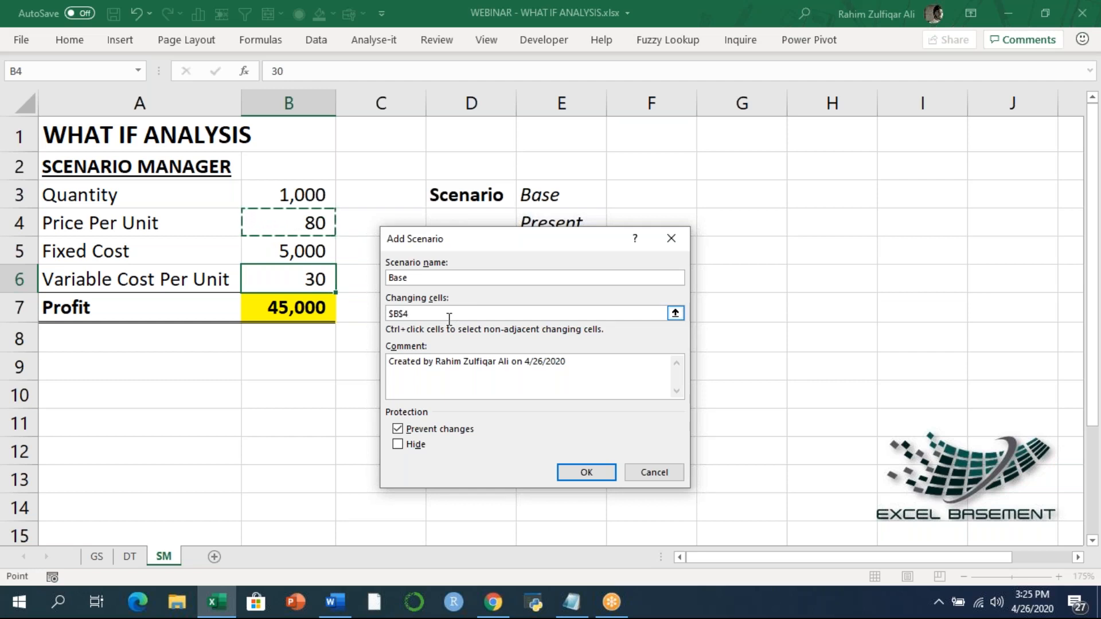
type(",")
left_click(318, 280)
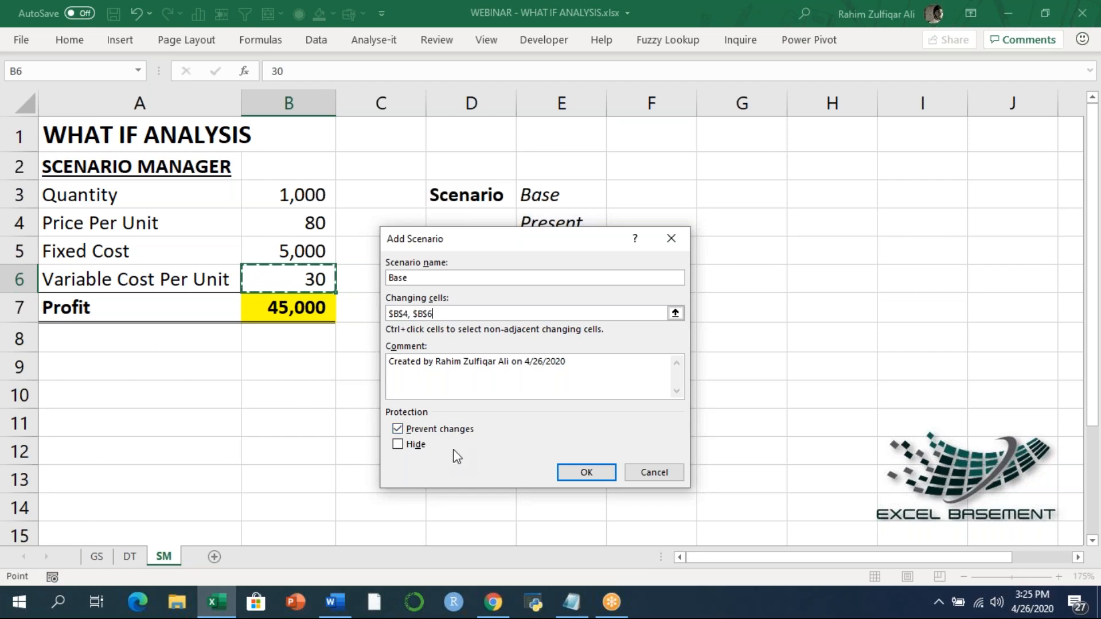
left_click(415, 276)
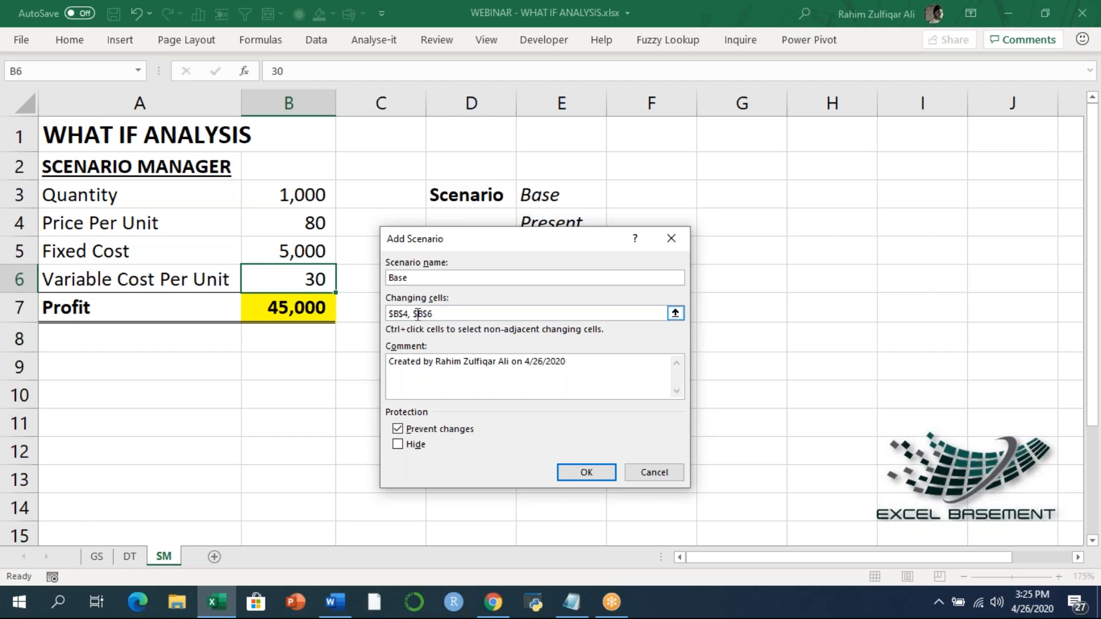
Accept the Base scenario's changing cells and set its values to 70 for B4 and 25 for B6
left_click(397, 312)
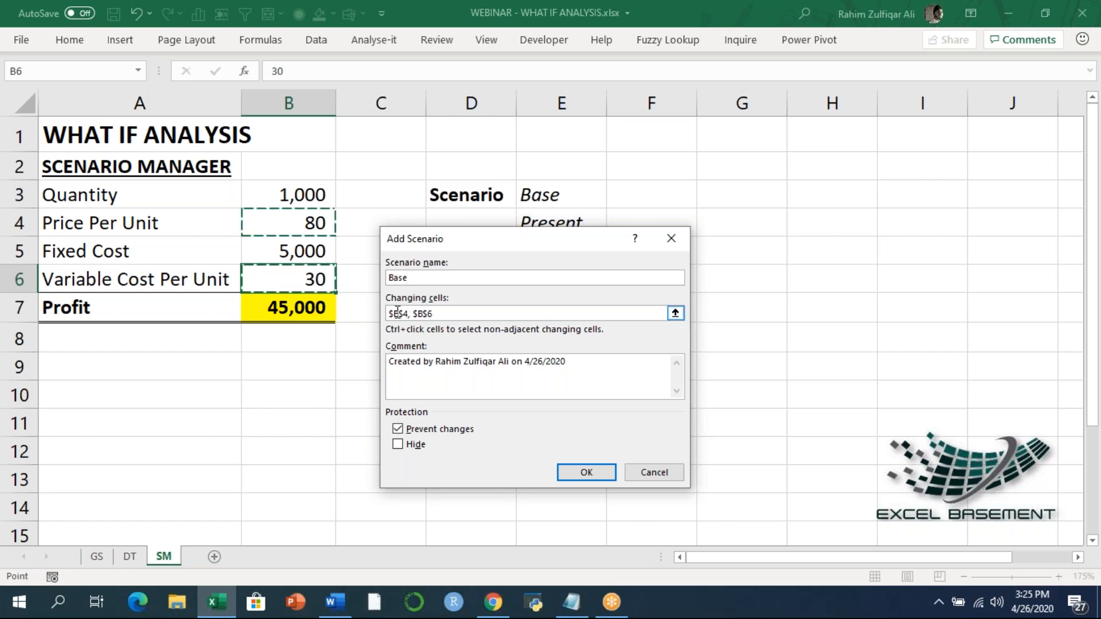
left_click(441, 313)
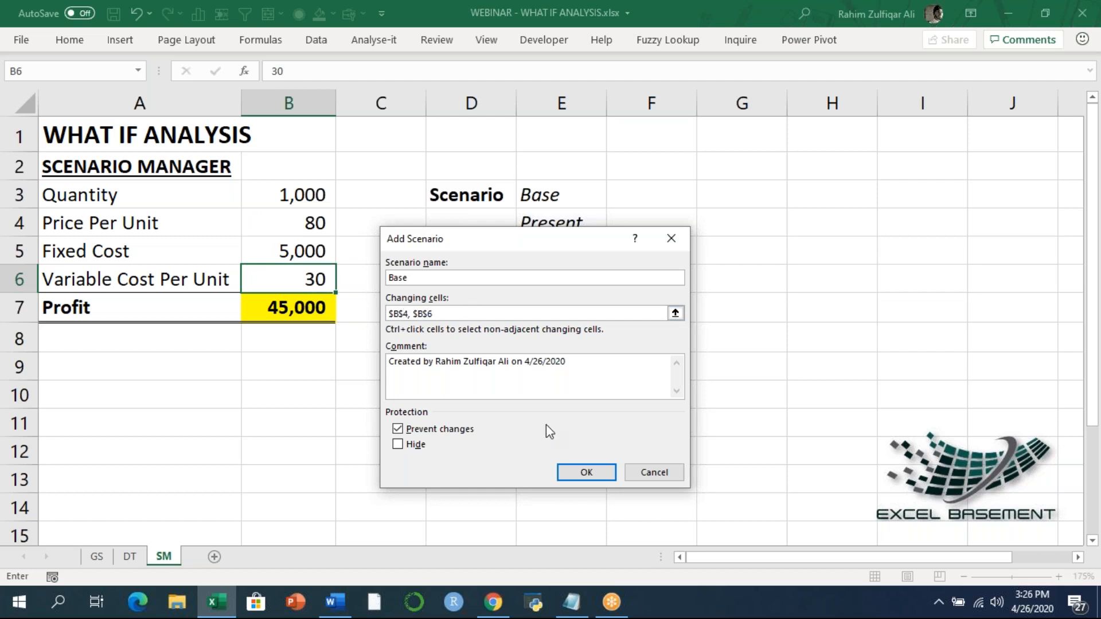
left_click(585, 472)
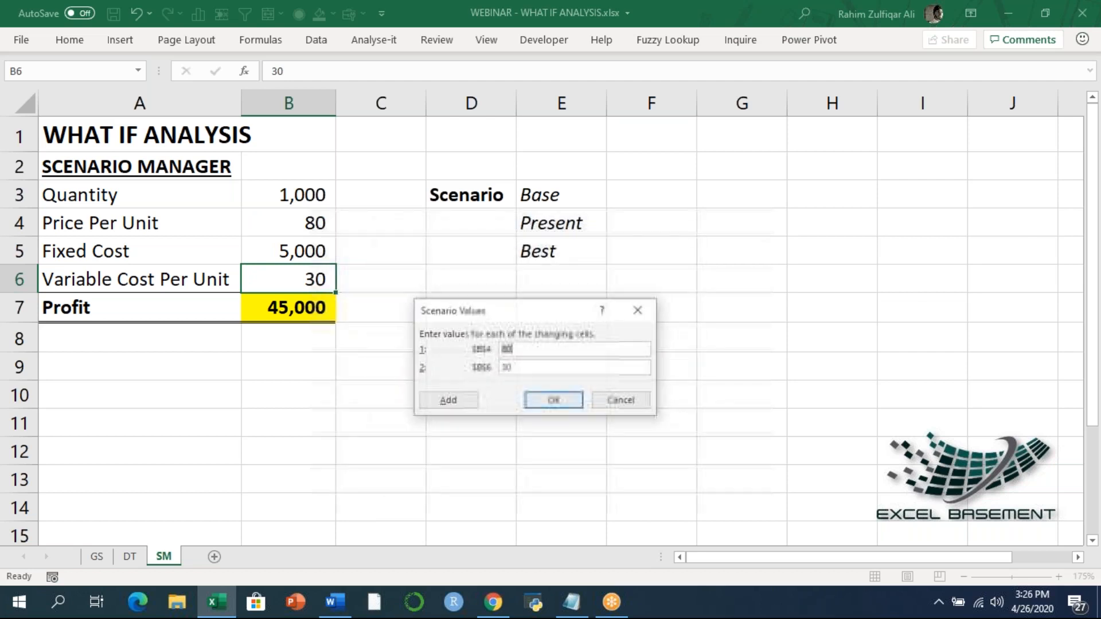
left_click_drag(469, 319, 428, 267)
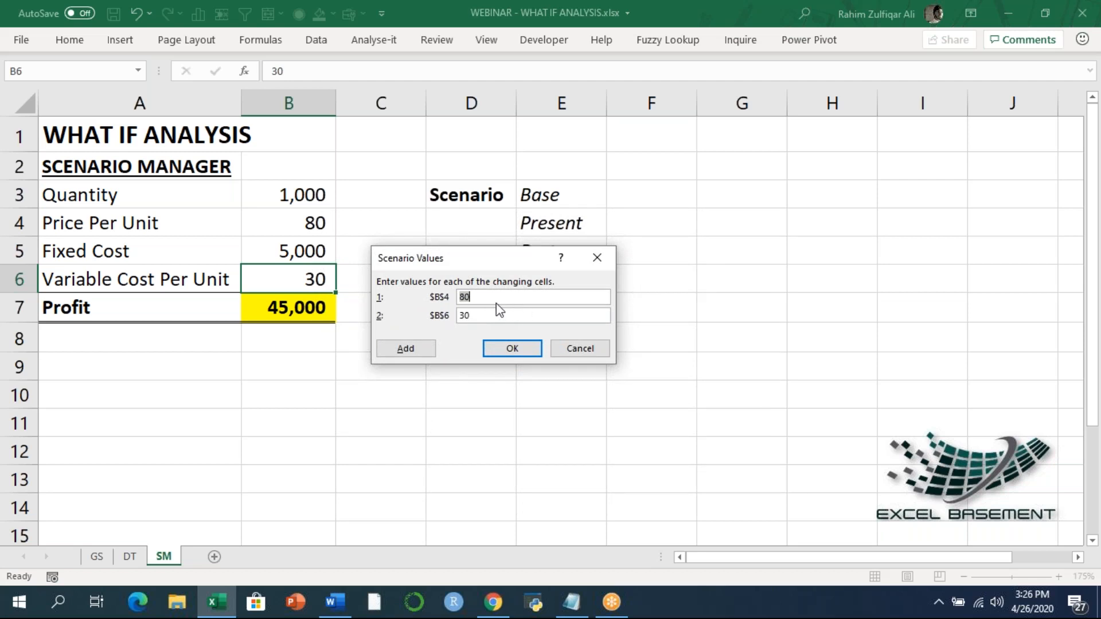
key("BackSpace")
type("70")
key("Tab")
key("BackSpace")
type("25")
left_click(514, 348)
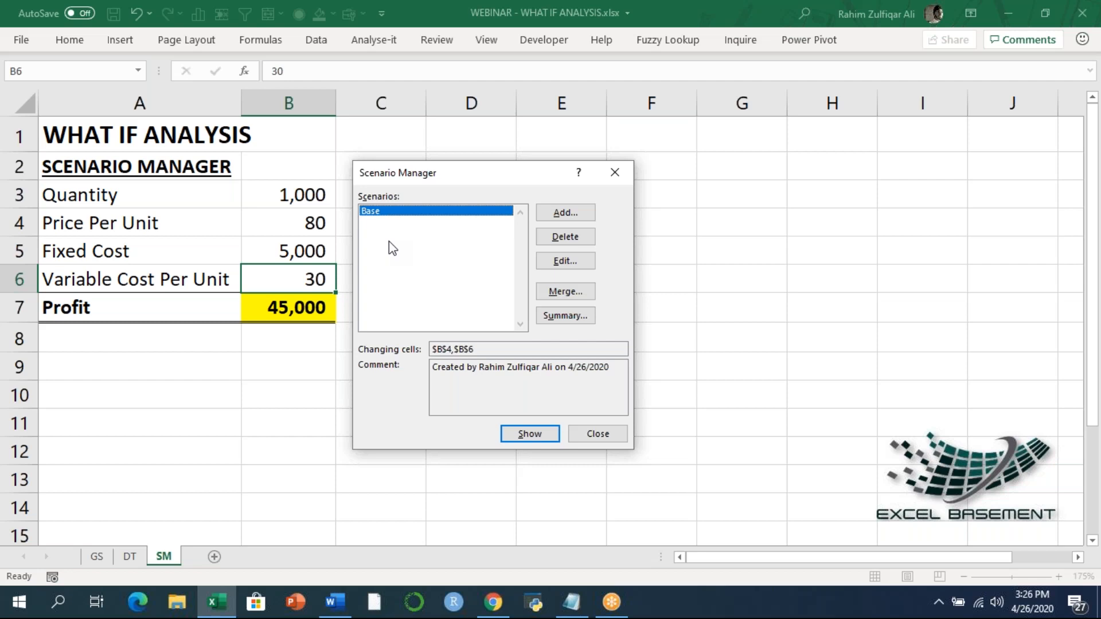
Add a scenario named Present with changing cells B4 and B6, keeping the values 80 and 30
left_click_drag(423, 177, 444, 295)
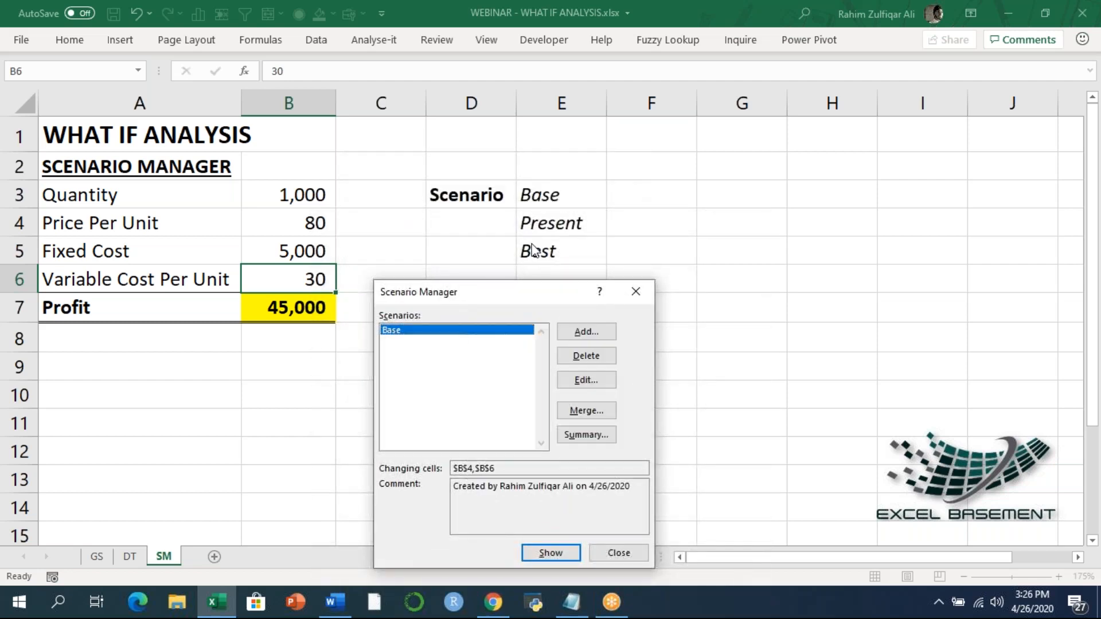
left_click_drag(508, 296, 511, 209)
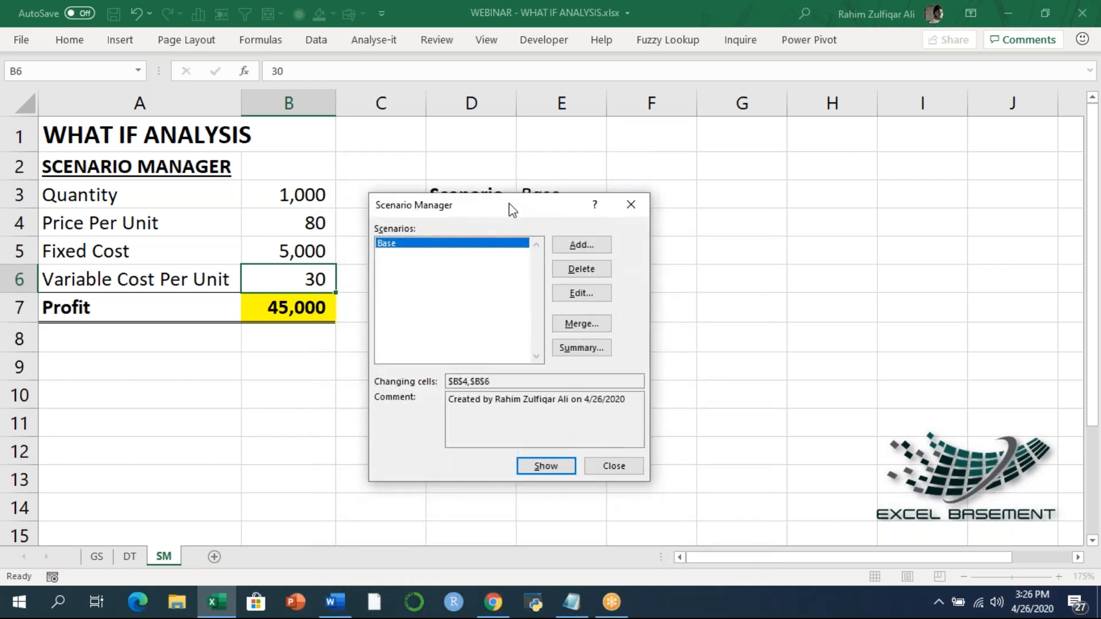
left_click(582, 246)
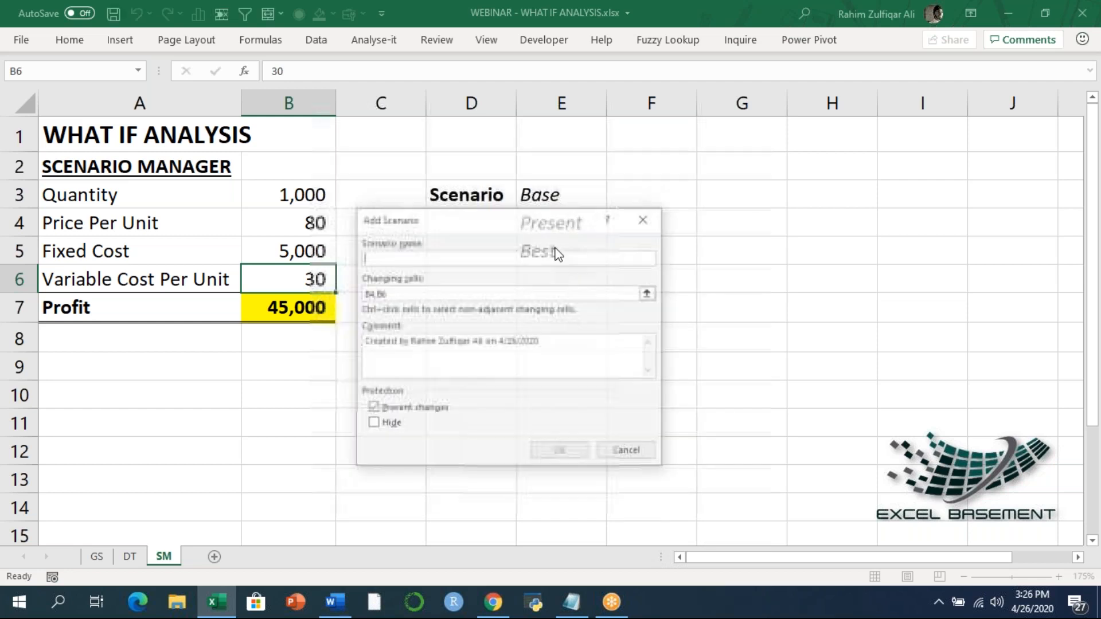
type("Present")
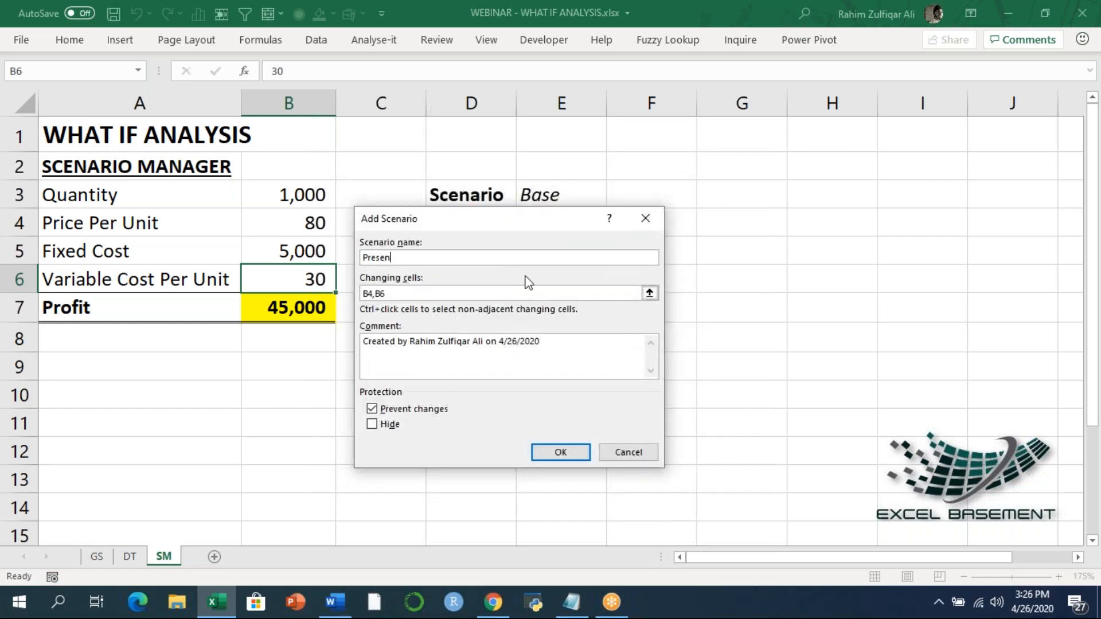
left_click(386, 294)
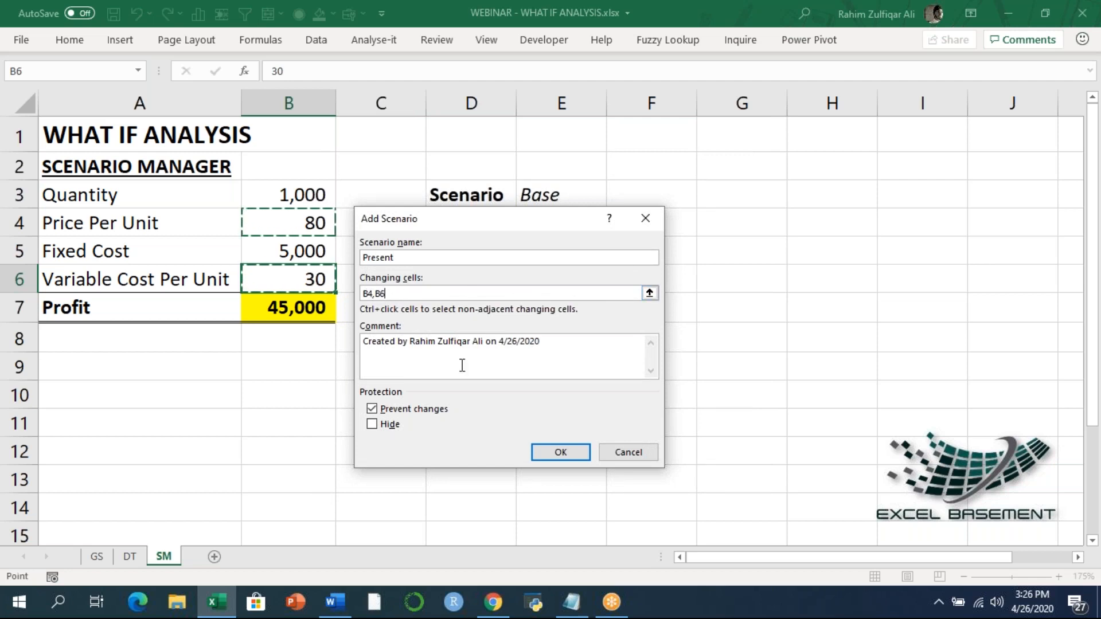
left_click(549, 453)
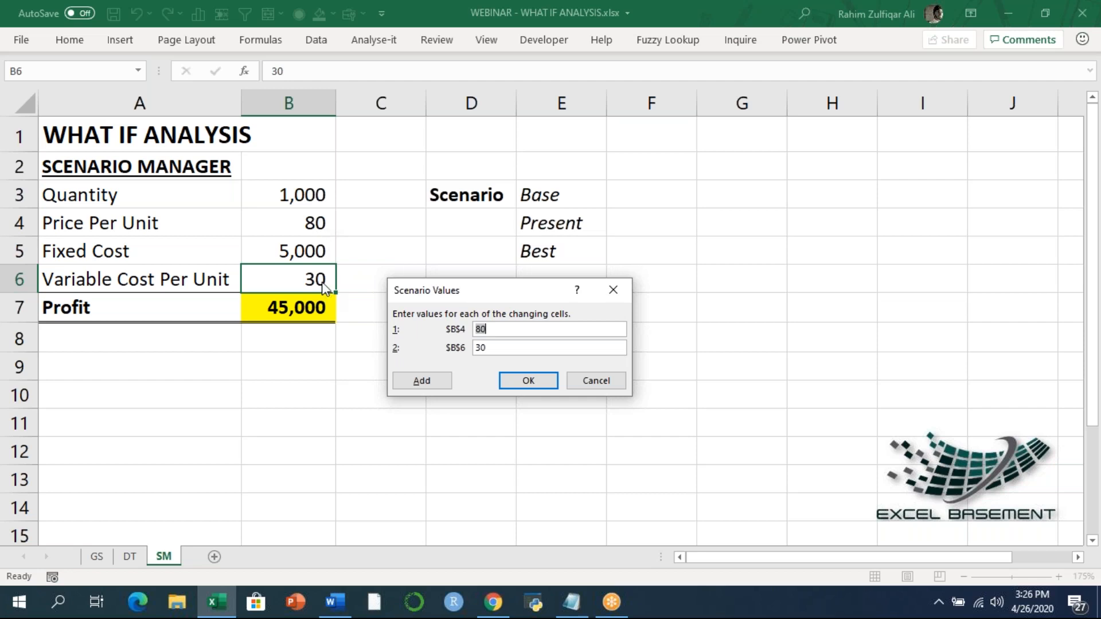
left_click(518, 379)
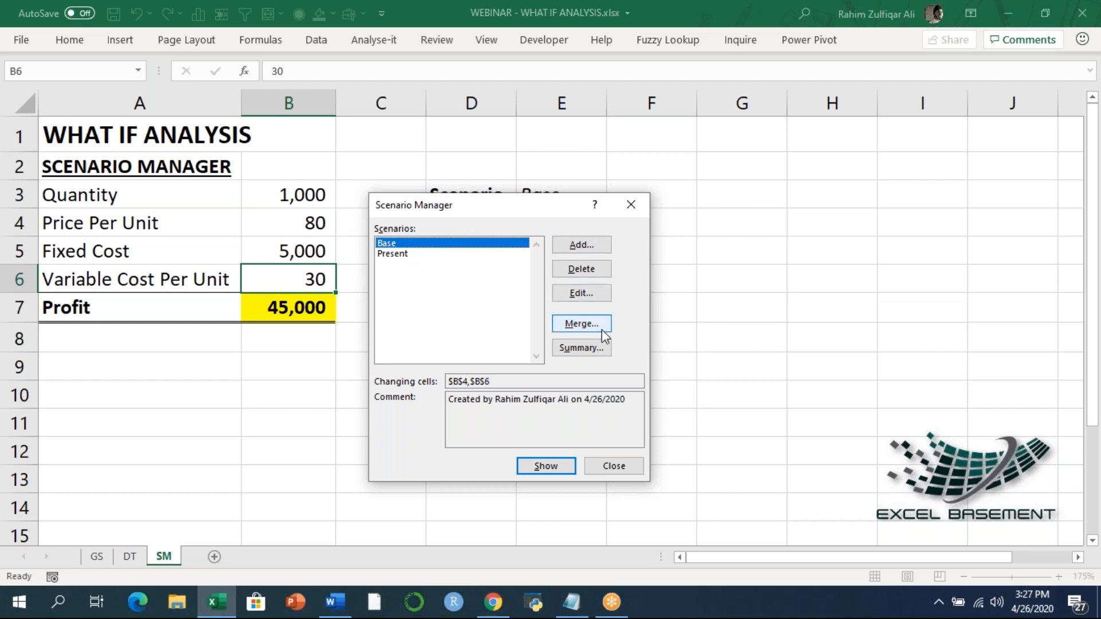
Add a scenario named Best with changing cells B4 and B6, setting their values to 120 and 50
left_click_drag(501, 212, 508, 185)
left_click(581, 236)
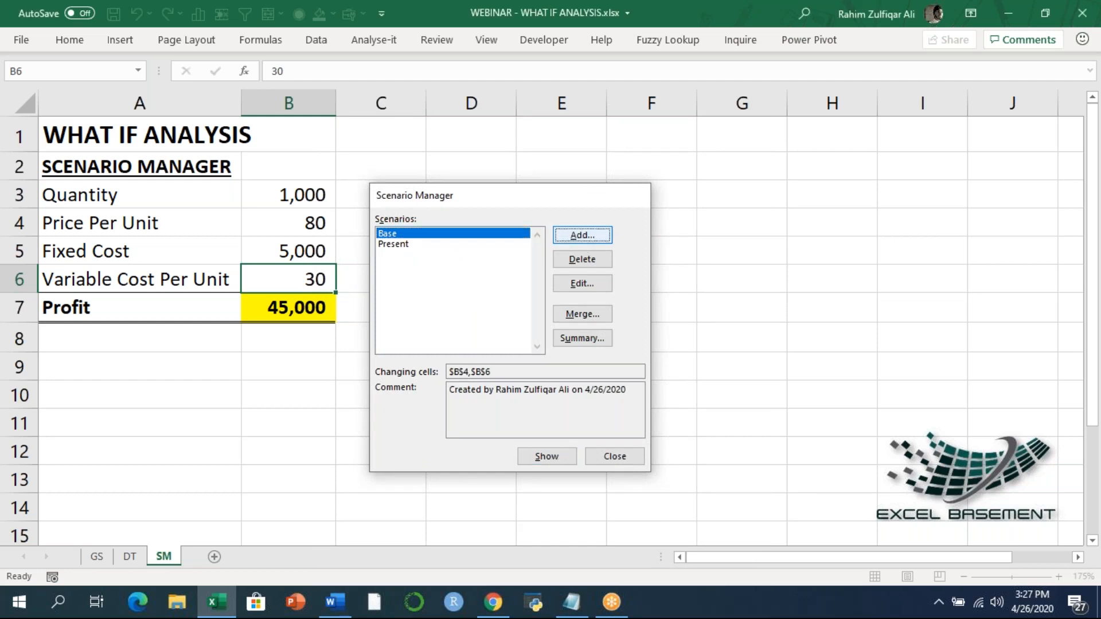
type("Best")
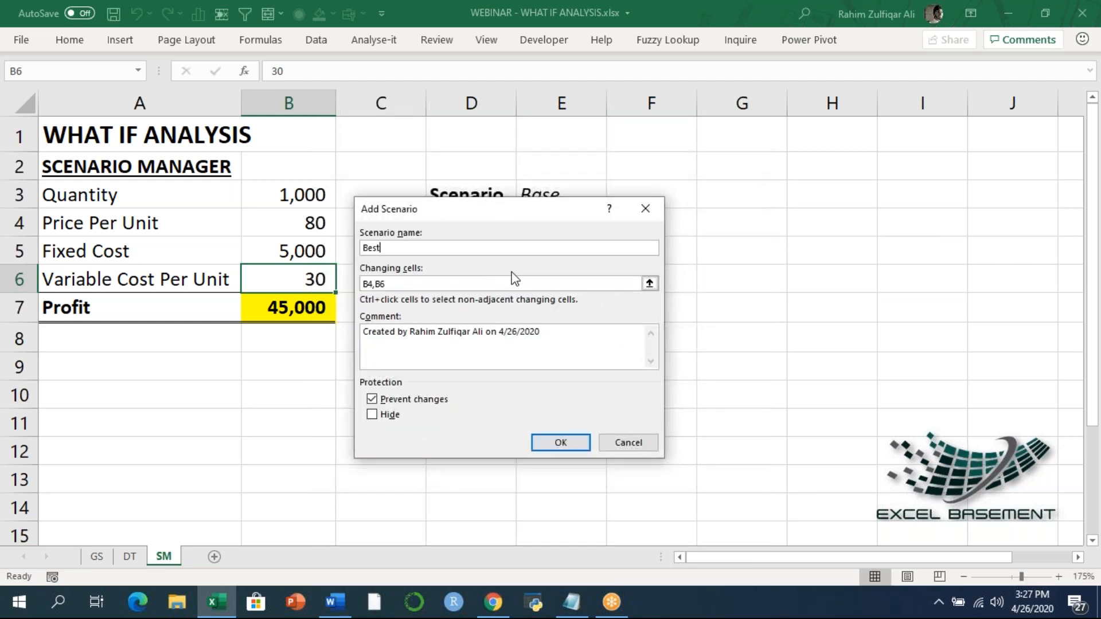
left_click(483, 283)
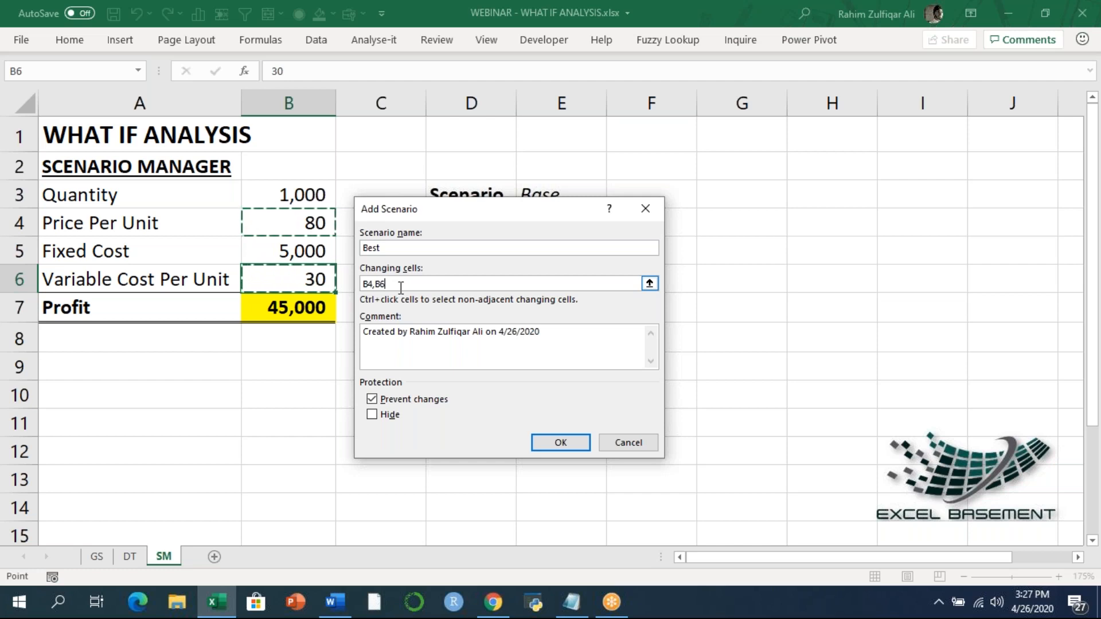
left_click(559, 442)
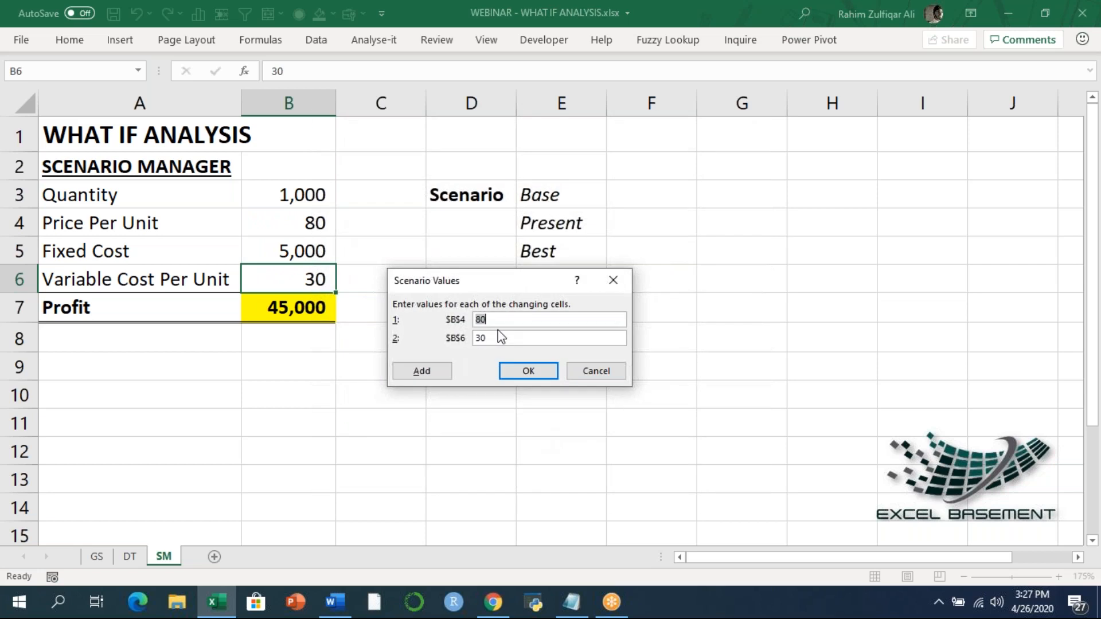
type("120")
left_click_drag(501, 337, 475, 337)
type("50")
left_click(529, 372)
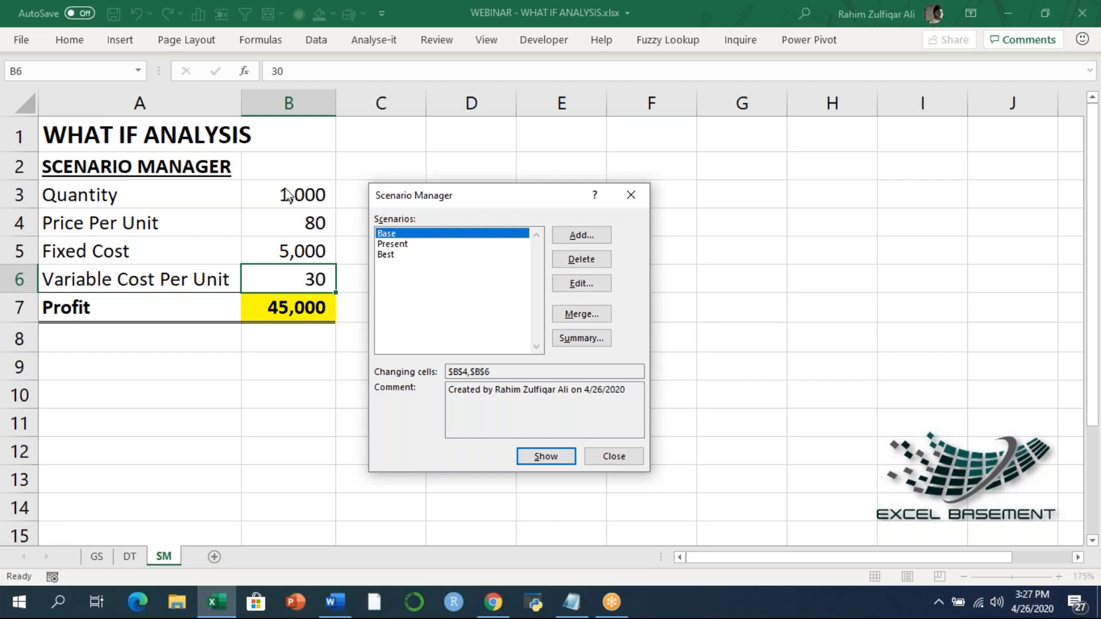
Show the Best, Base, Present and Best scenarios in turn on the worksheet, finishing with Present applied
left_click(385, 254)
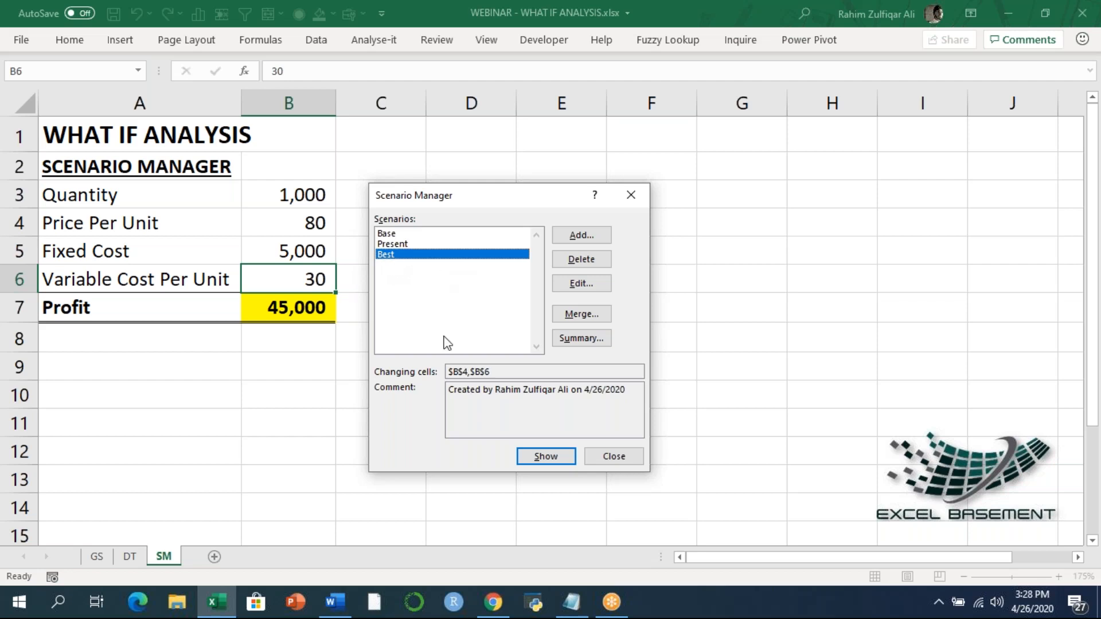
left_click(550, 458)
left_click(395, 234)
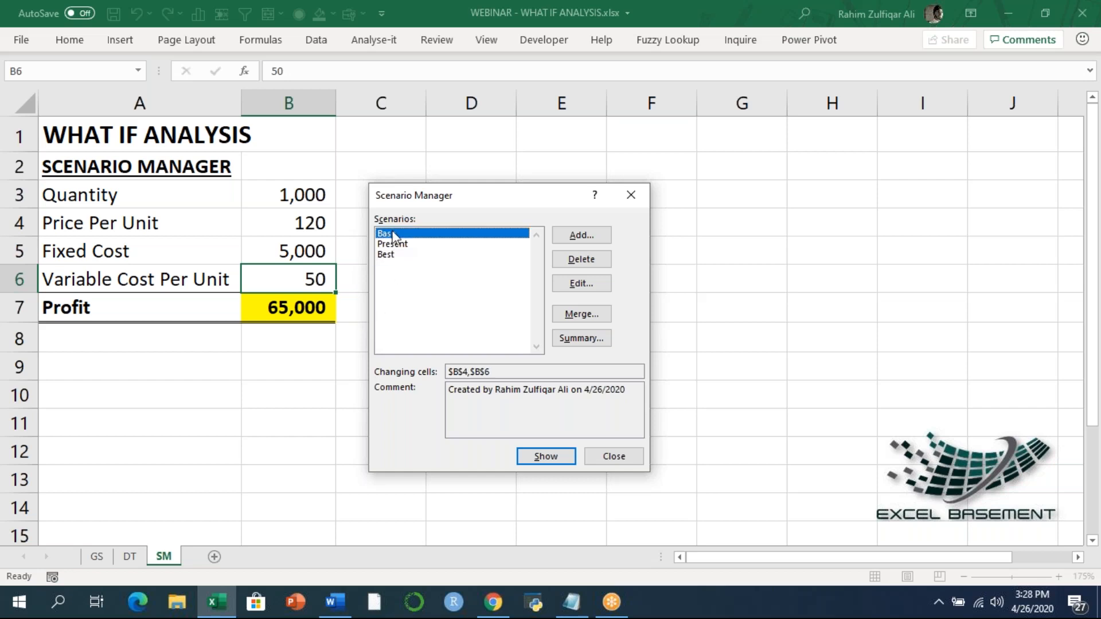
left_click(545, 457)
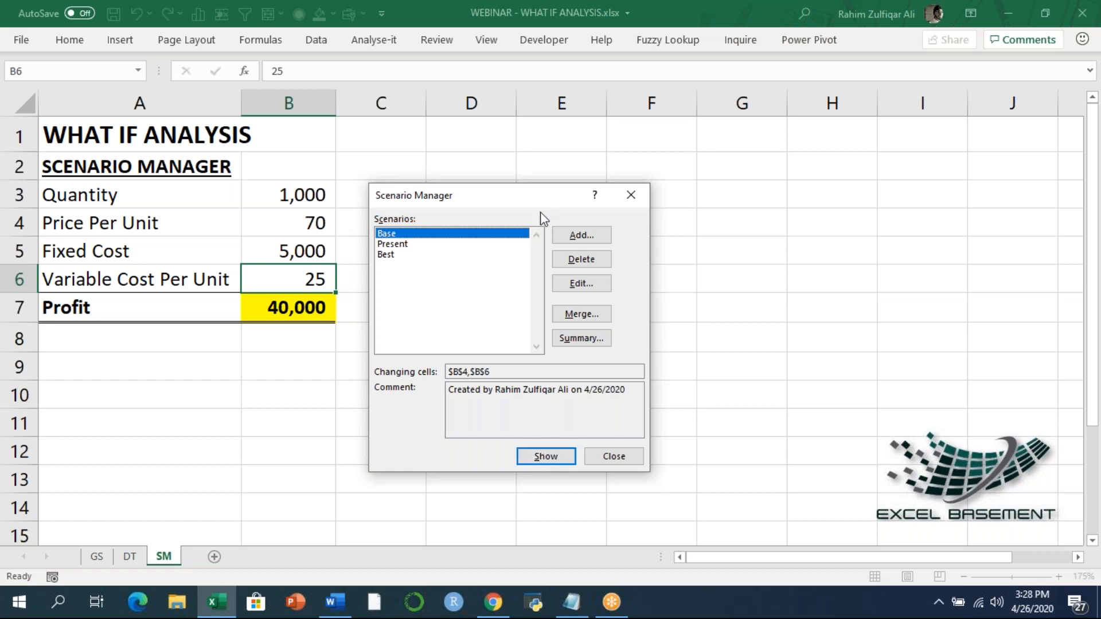
left_click(403, 244)
left_click(528, 453)
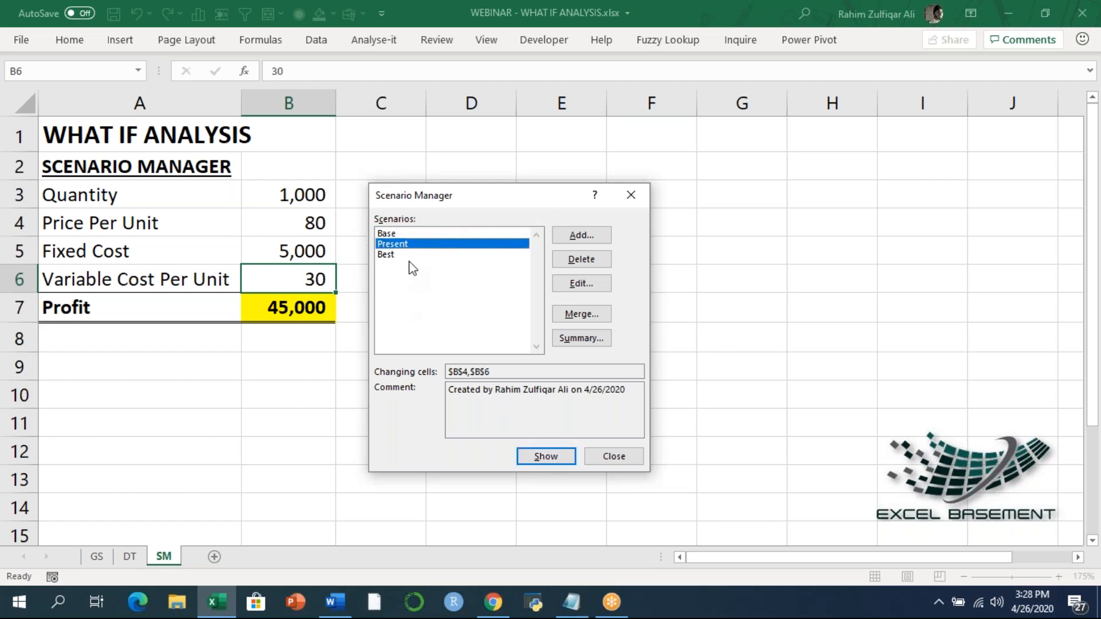
left_click(413, 255)
left_click(537, 455)
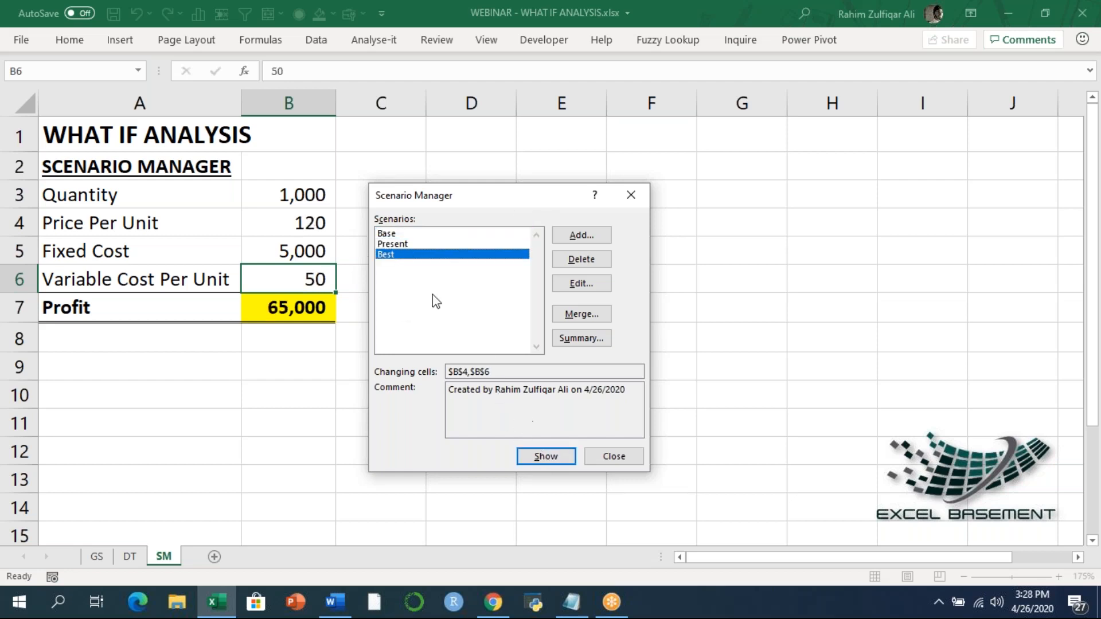
left_click(413, 245)
left_click(539, 456)
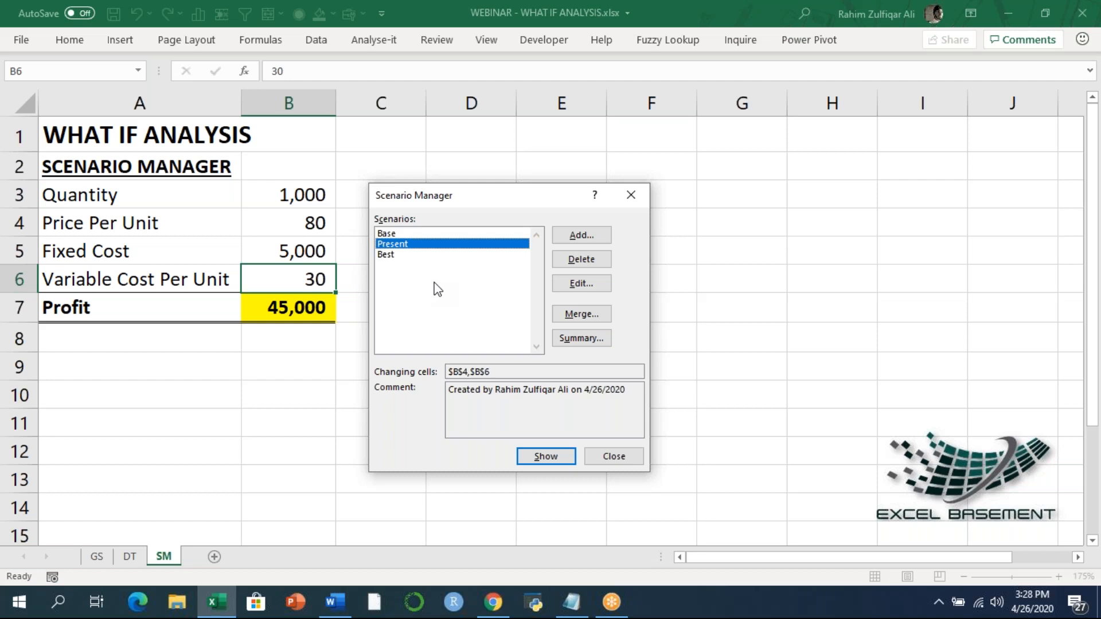
Create a Scenario summary report from the Scenario Manager with B7 as the result cell
left_click(581, 339)
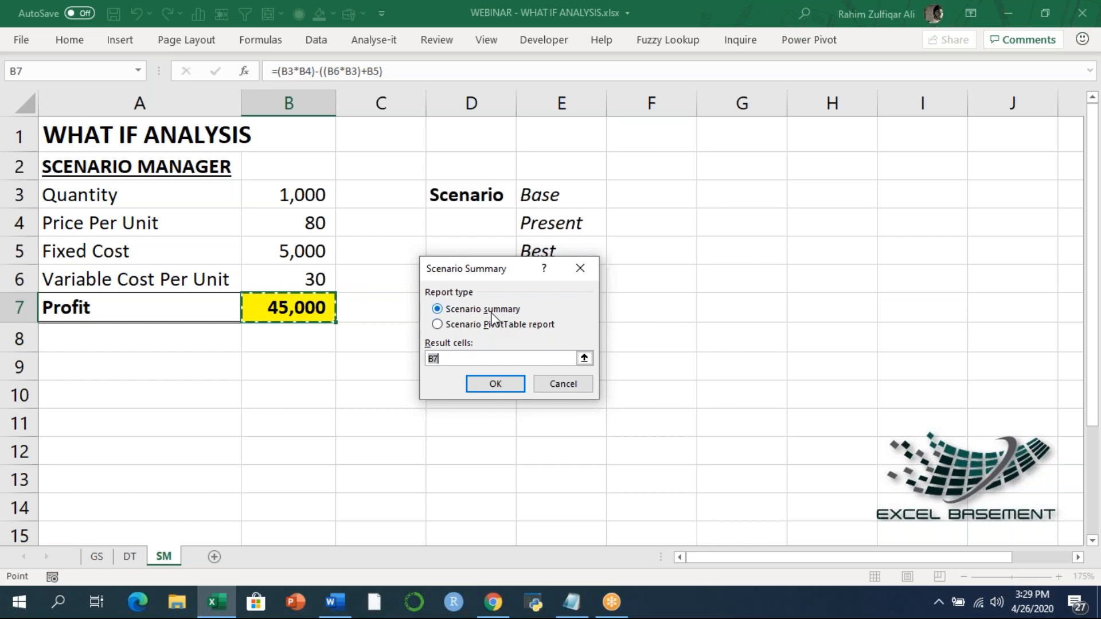
left_click(485, 384)
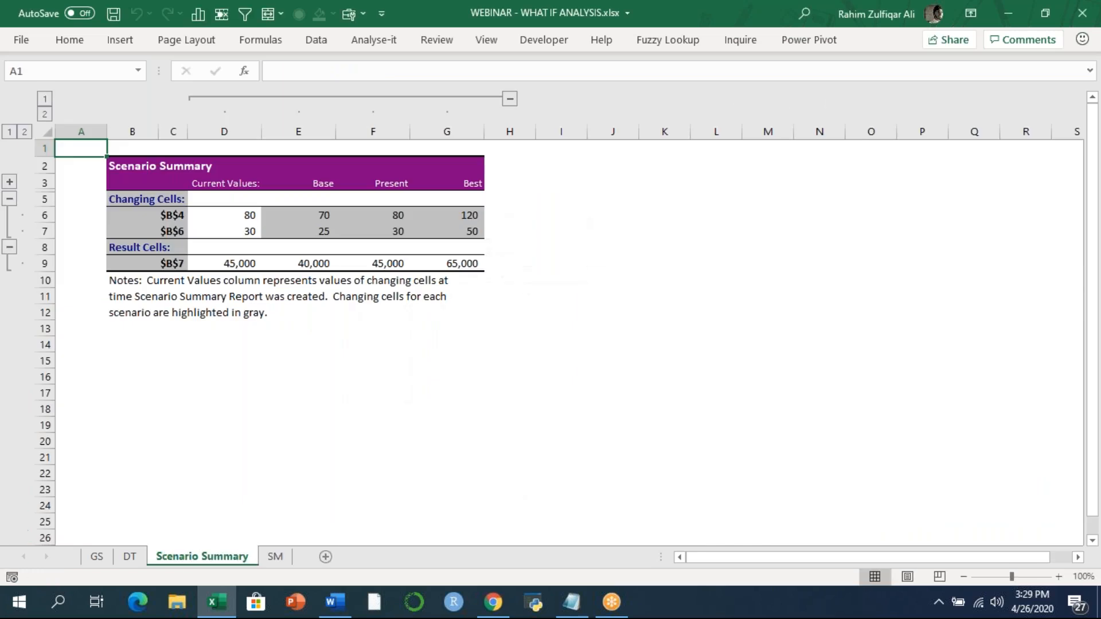
scroll(505, 386, "up", 4)
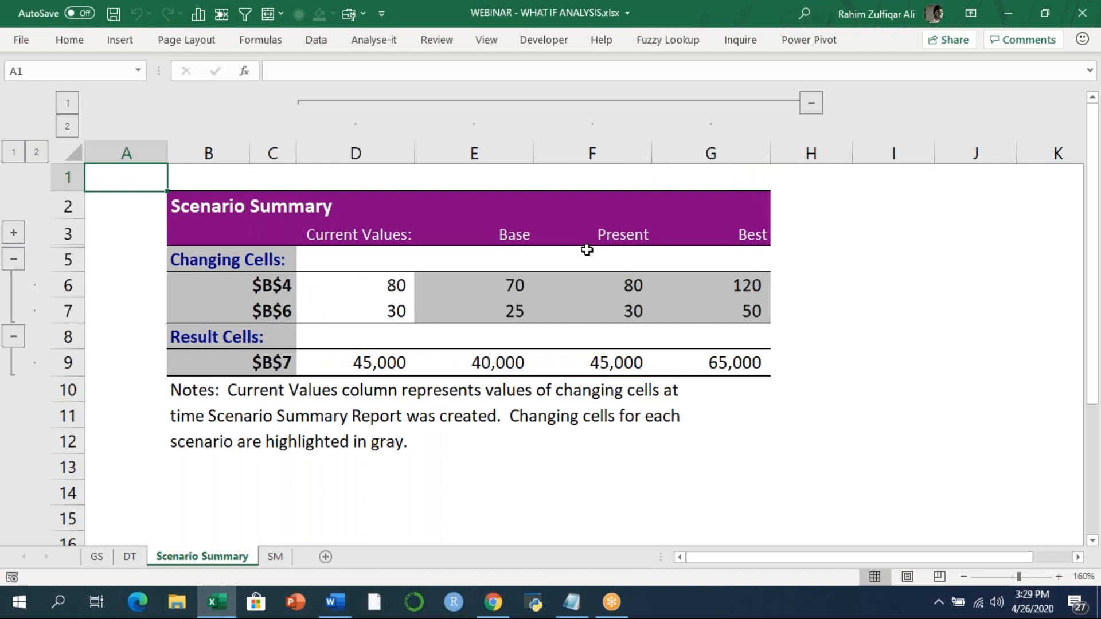
Compare the Base, Present and Best columns of the Scenario Summary, including their profit results in row 9
left_click_drag(508, 234, 509, 362)
left_click_drag(585, 239, 631, 365)
left_click_drag(737, 236, 658, 354)
left_click(509, 361)
left_click(609, 360)
left_click(726, 360)
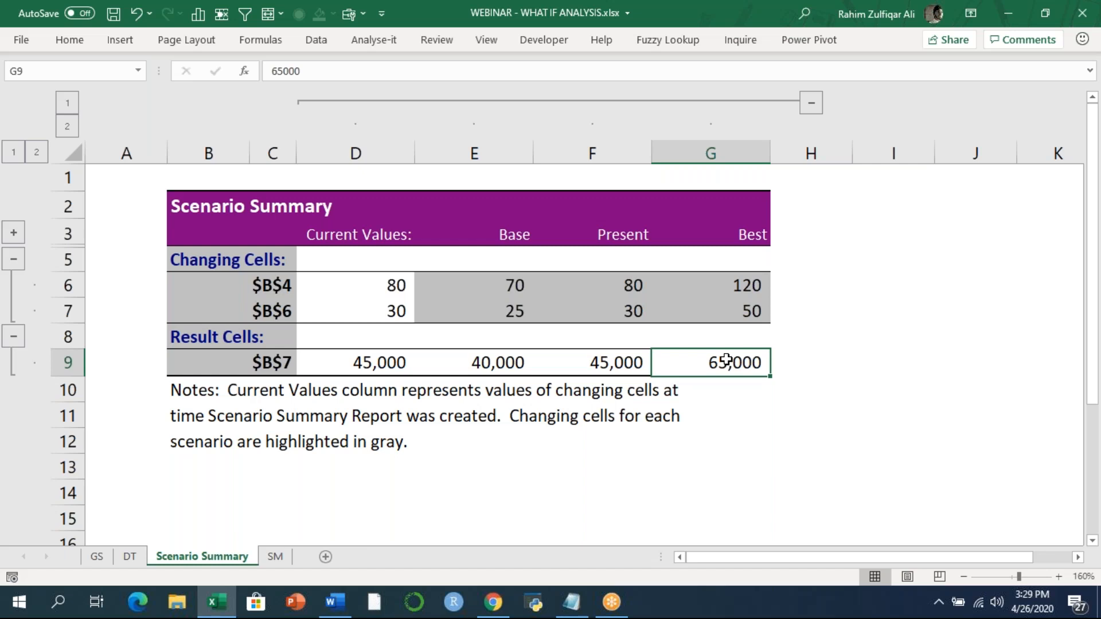
Compare the changing and result cell references in the Scenario Summary with the row labels in A3:A7 of the SM sheet
left_click(255, 281)
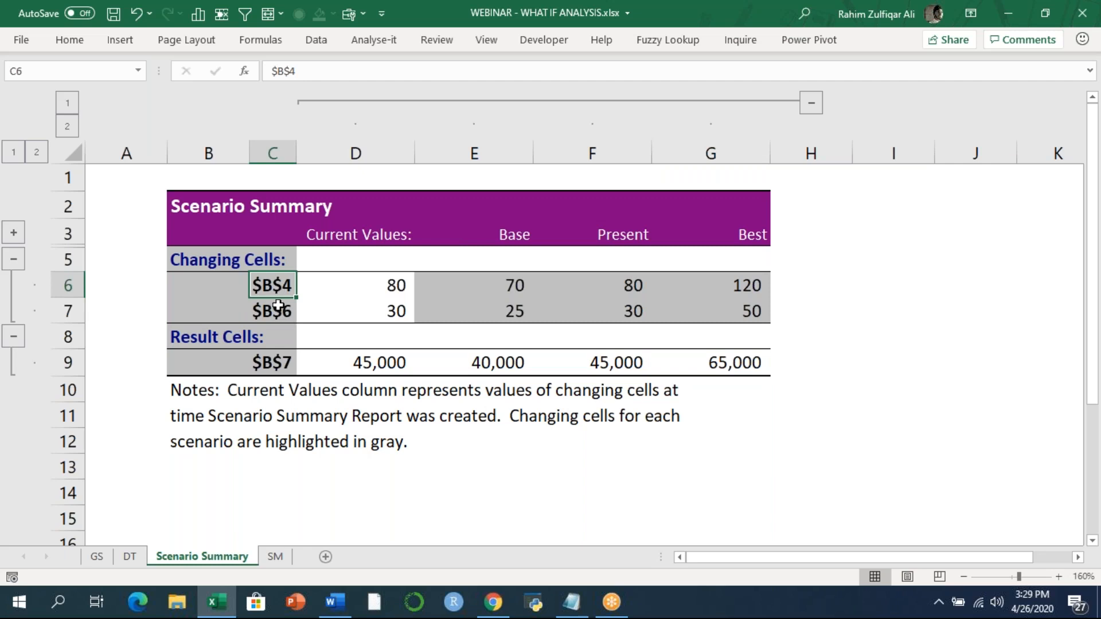
left_click(280, 306)
left_click(288, 362)
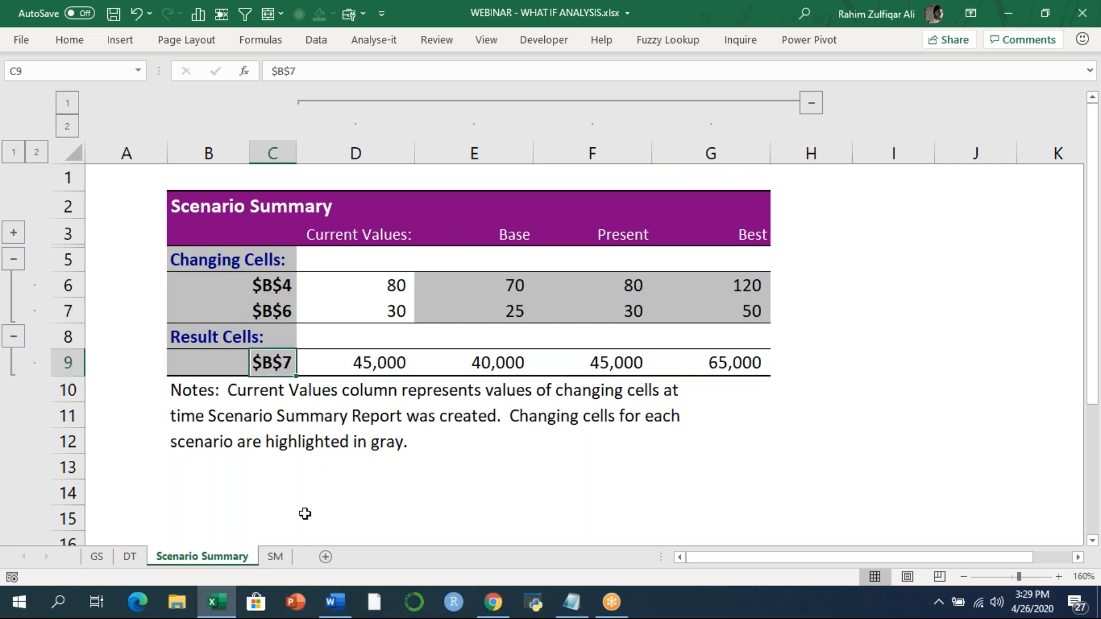
left_click(278, 558)
left_click_drag(123, 201, 138, 307)
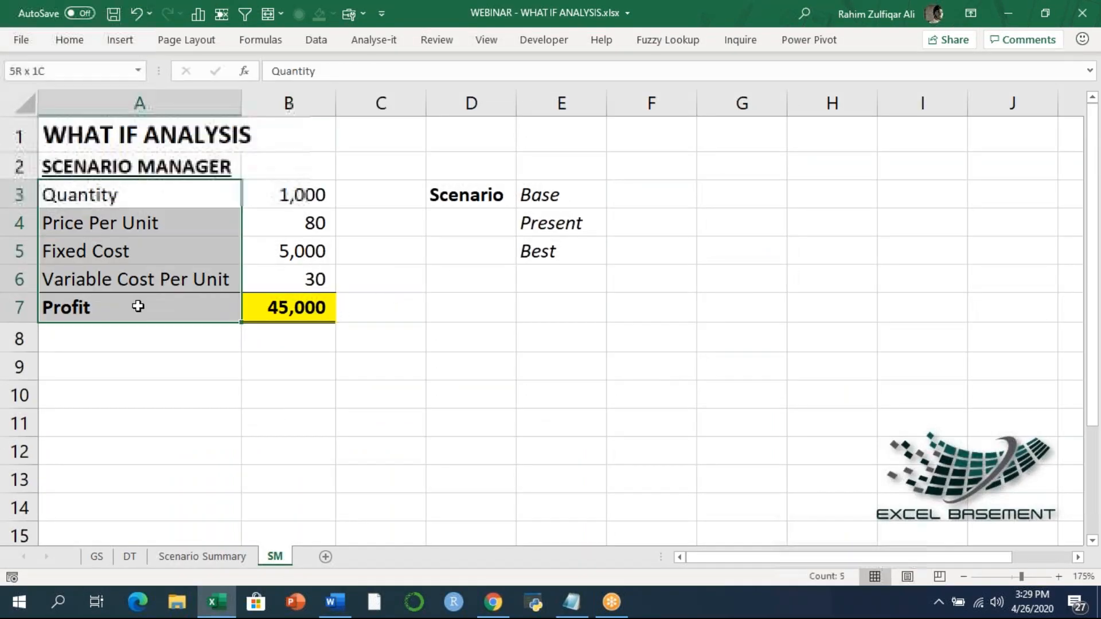
left_click(226, 559)
left_click(278, 288)
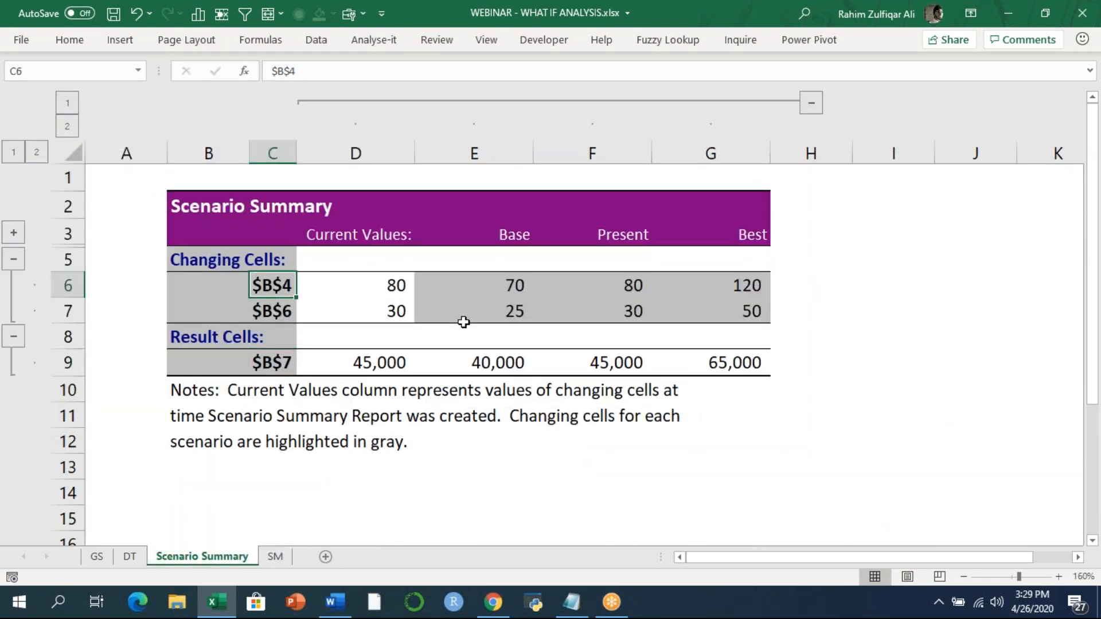
left_click_drag(218, 286, 291, 368)
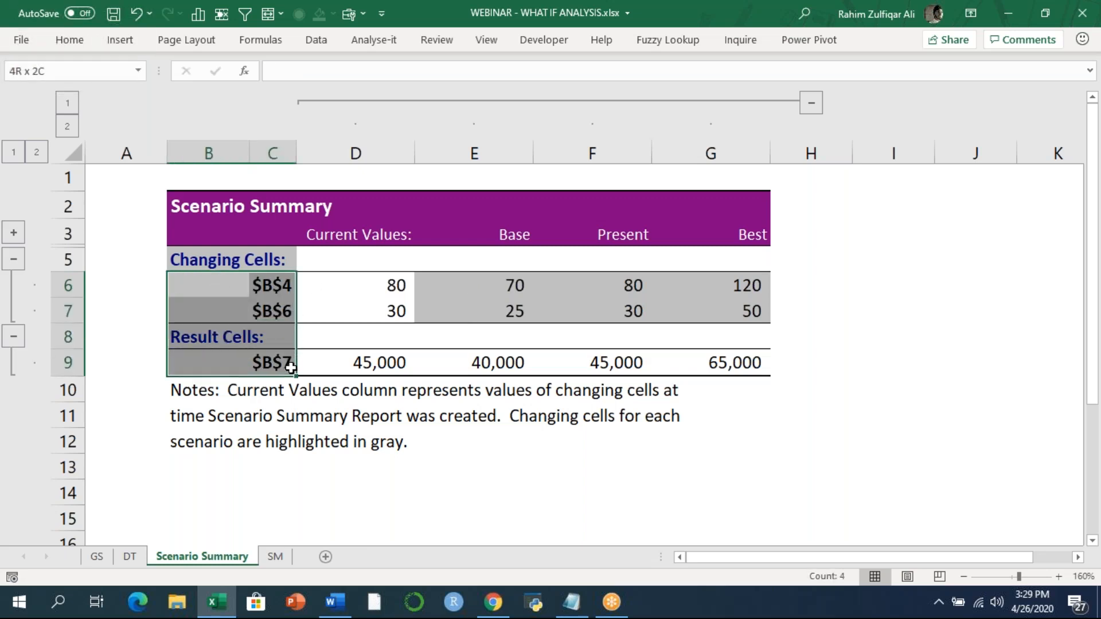
left_click(277, 290)
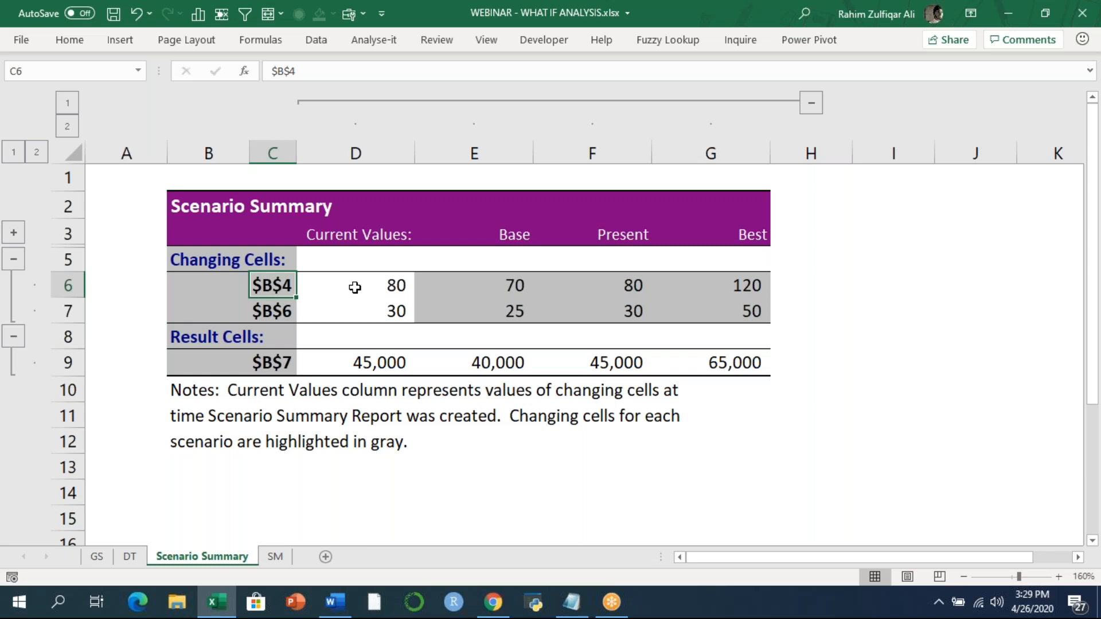
Delete the Scenario Summary sheet from the workbook
right_click(235, 568)
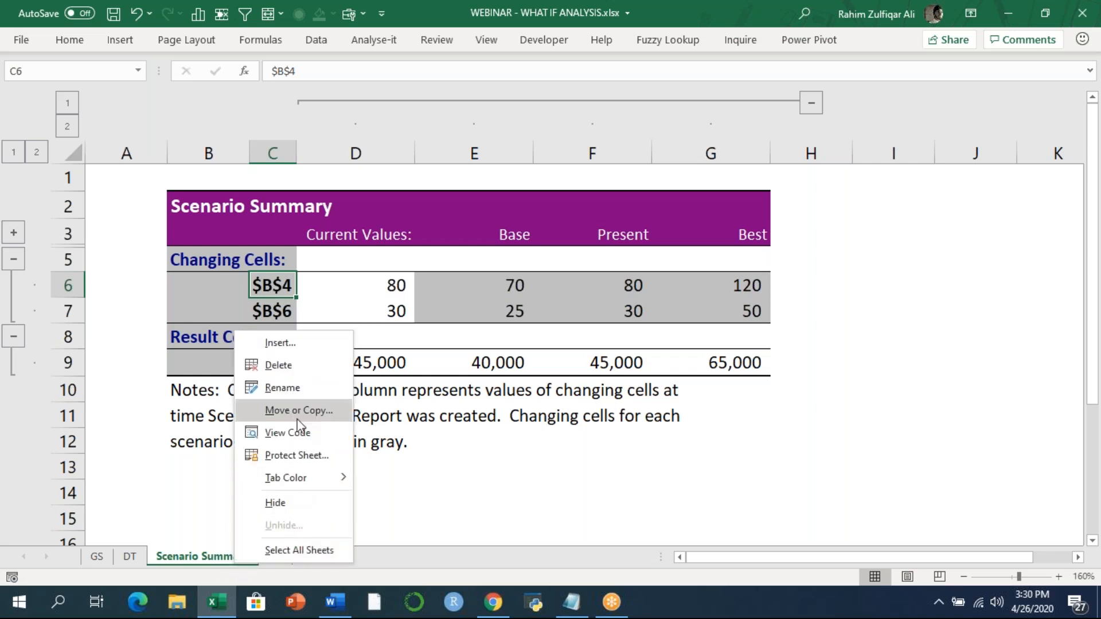
left_click(284, 366)
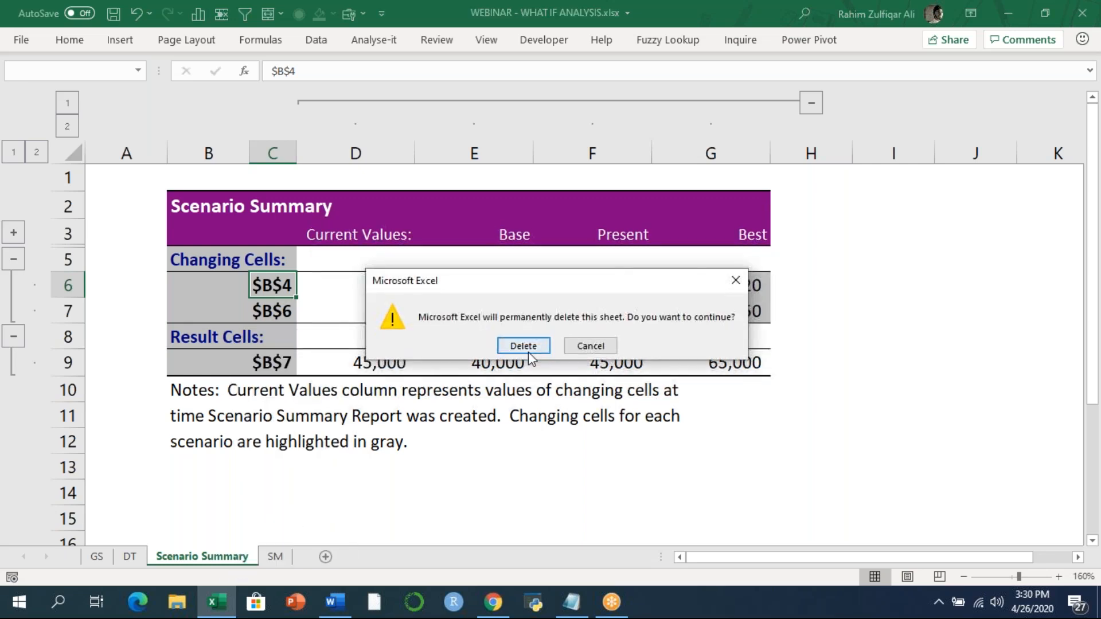
left_click(528, 352)
Go through the quantity, price, fixed cost and variable cost inputs in B3:B6 of the SM sheet
left_click(315, 208)
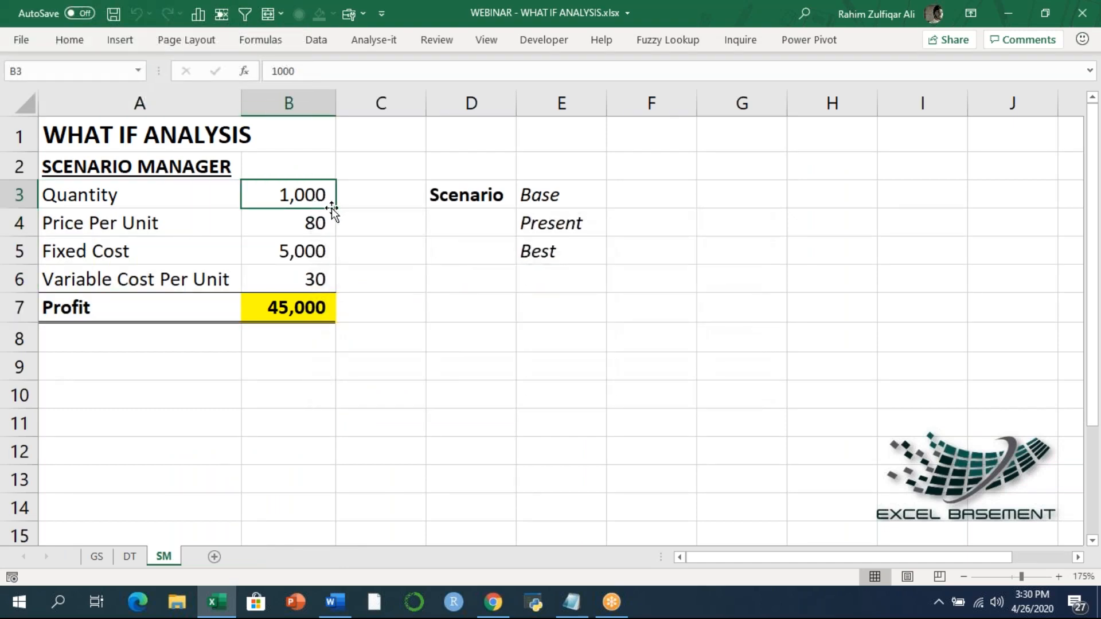
left_click(301, 222)
left_click(296, 253)
left_click(294, 277)
left_click(293, 252)
left_click(291, 223)
left_click(298, 193)
Enter the heading "Named Ranges" in cell C2 of the SM sheet
left_click(364, 167)
key("F2")
type("Named Ranges")
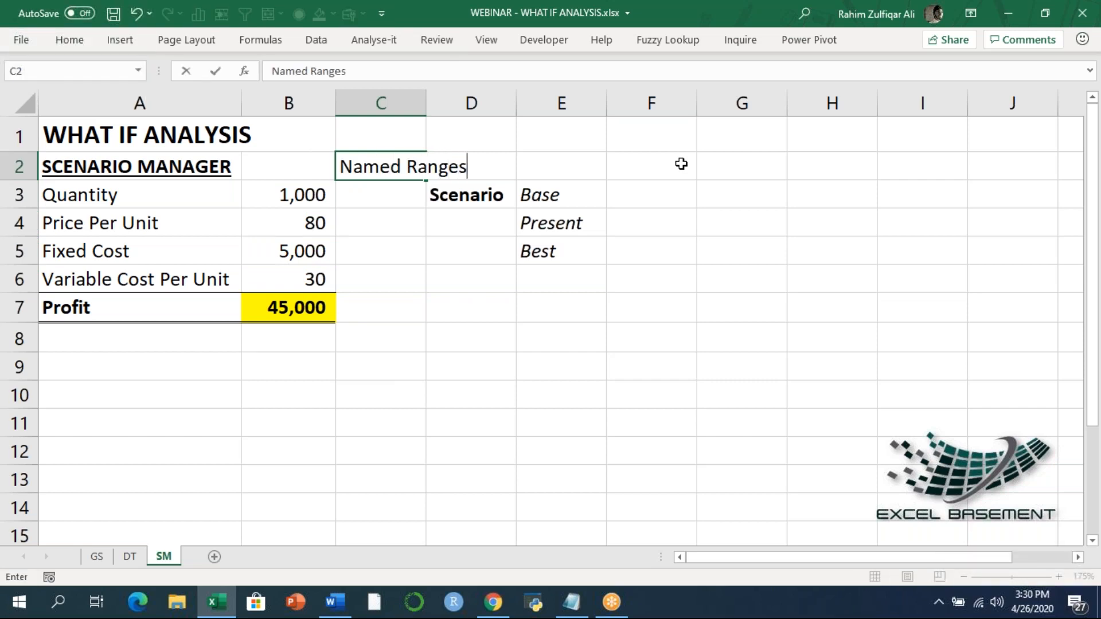
key("Return")
key("Up")
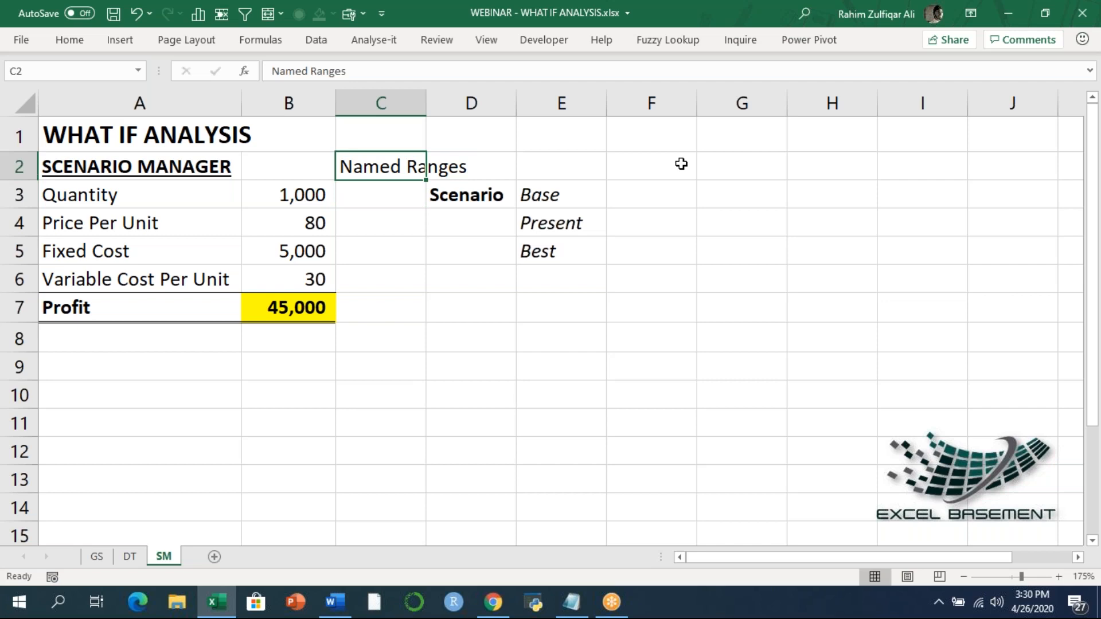
left_click_drag(455, 320, 612, 437)
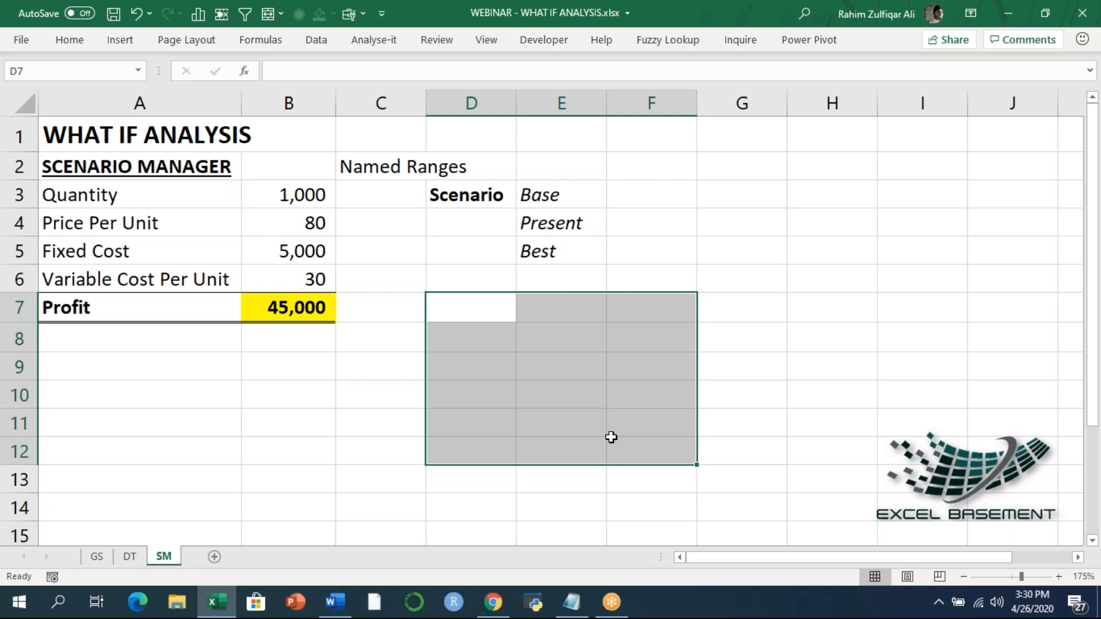
left_click(505, 318)
left_click_drag(418, 343, 699, 495)
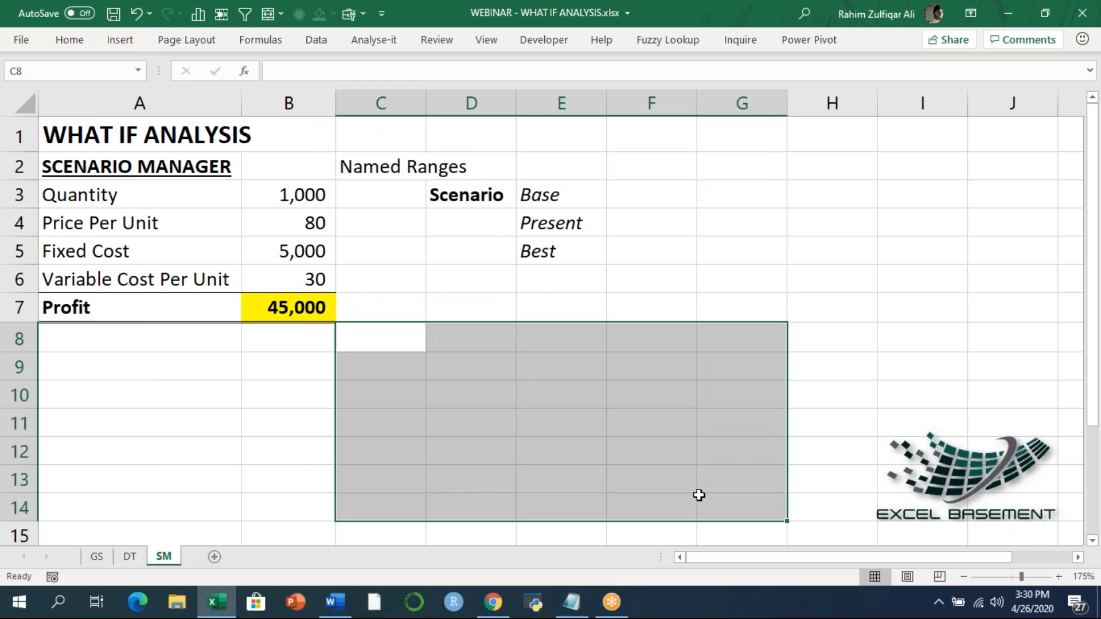
Check the Name Box for cell B3 and the Name Manager for any names already defined in the workbook
left_click(302, 205)
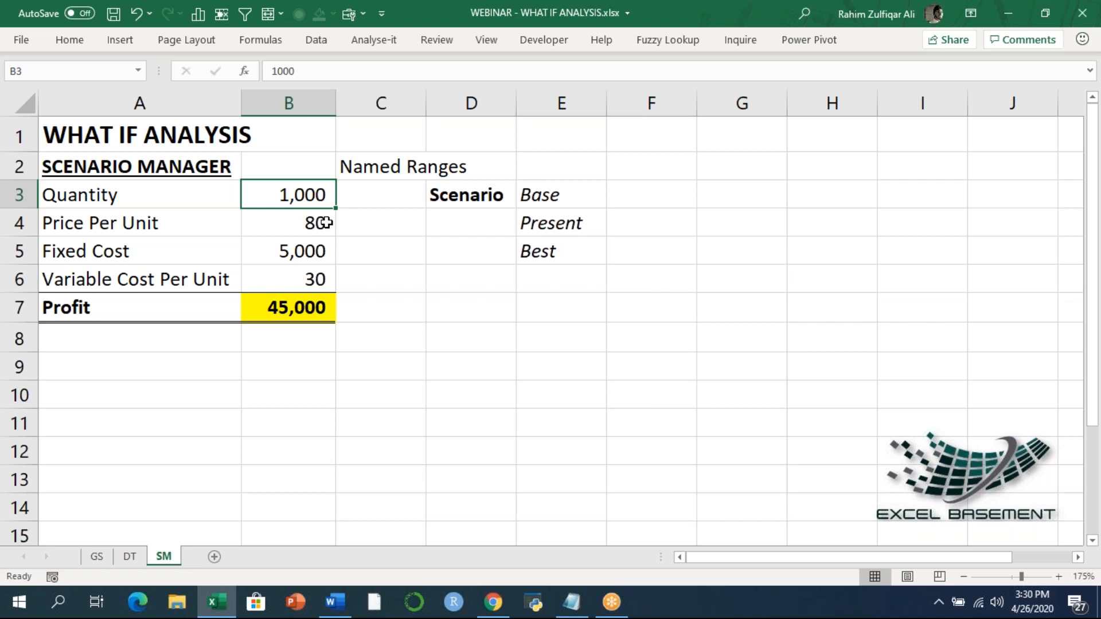
left_click(42, 72)
left_click(261, 40)
left_click(453, 108)
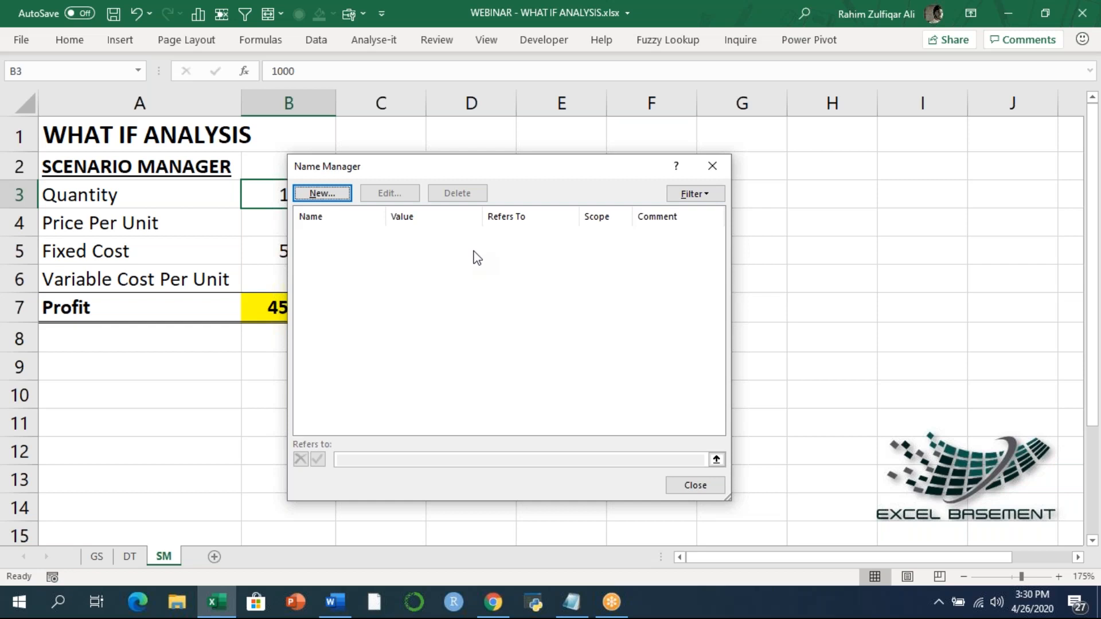
left_click(713, 166)
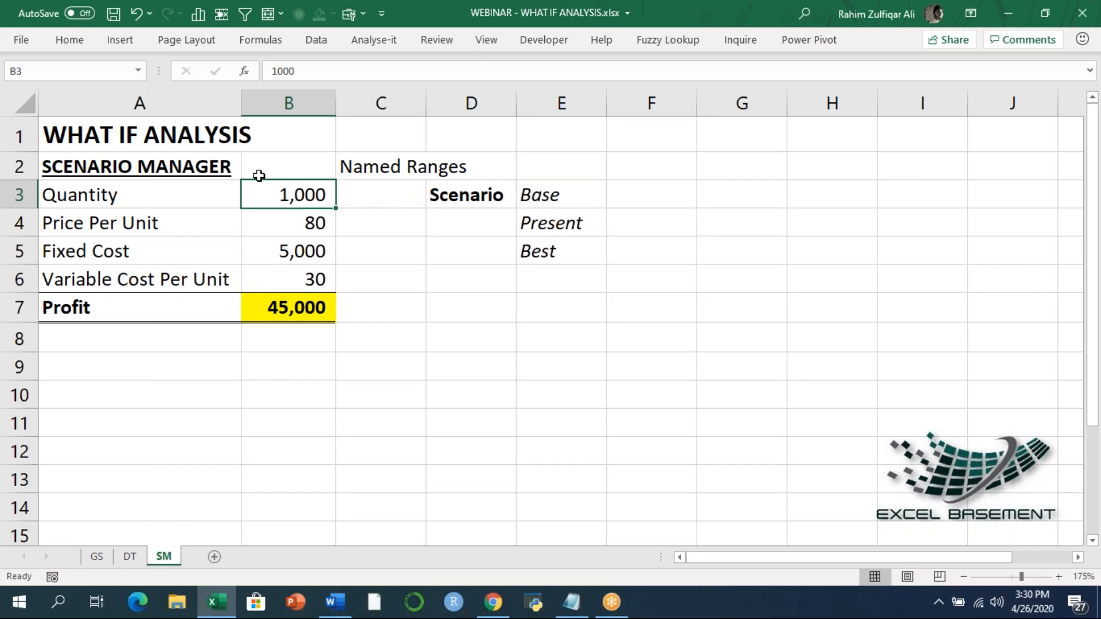
Create named ranges for the input cells from the selection A3:B6, using the labels in the left column
left_click(261, 224)
left_click(273, 249)
left_click(291, 284)
left_click(292, 225)
left_click(299, 201)
left_click_drag(198, 185, 315, 278)
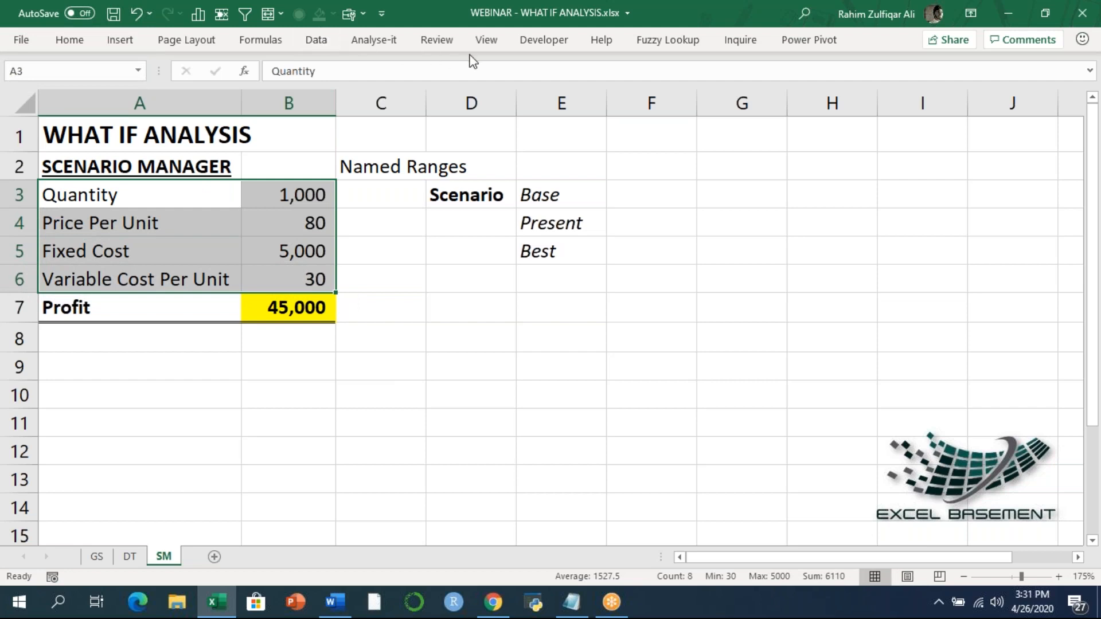
left_click(324, 42)
left_click(284, 39)
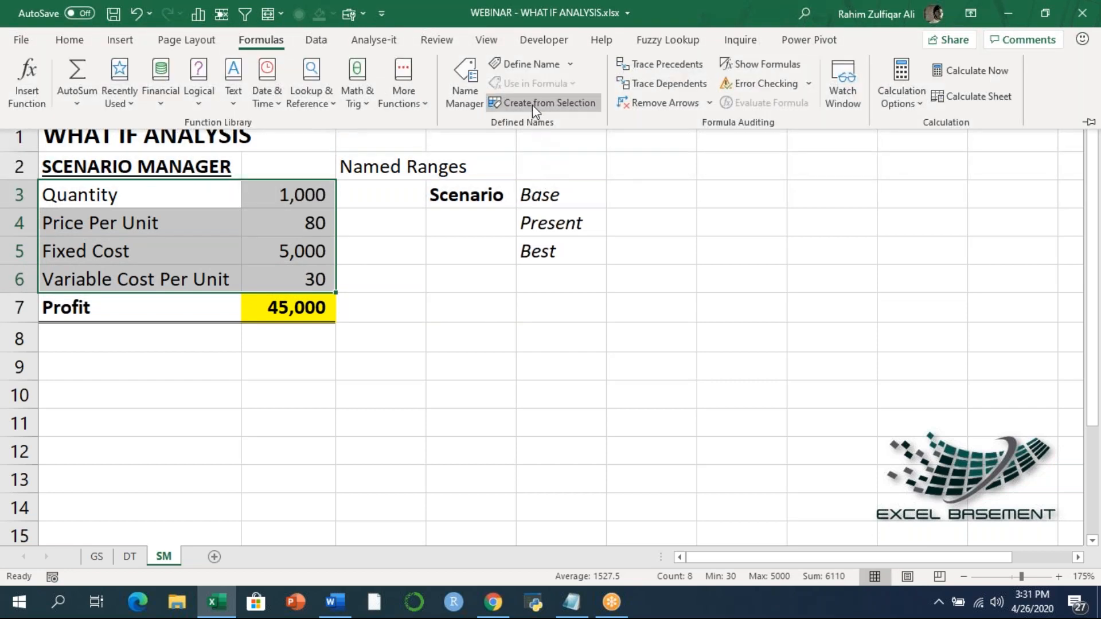
left_click(535, 105)
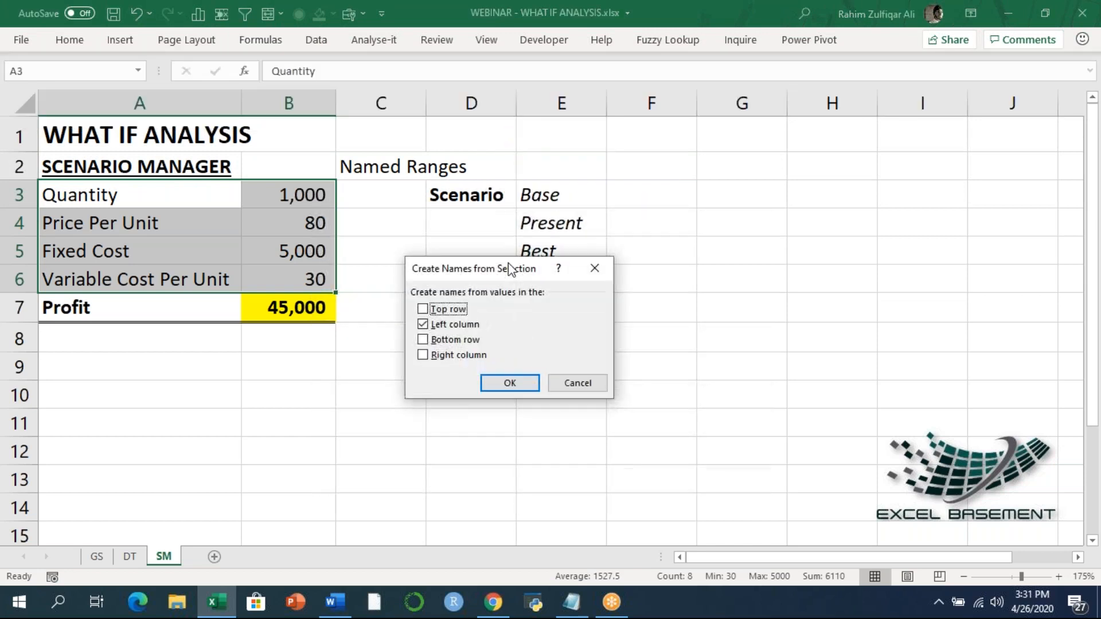
left_click_drag(499, 266, 460, 198)
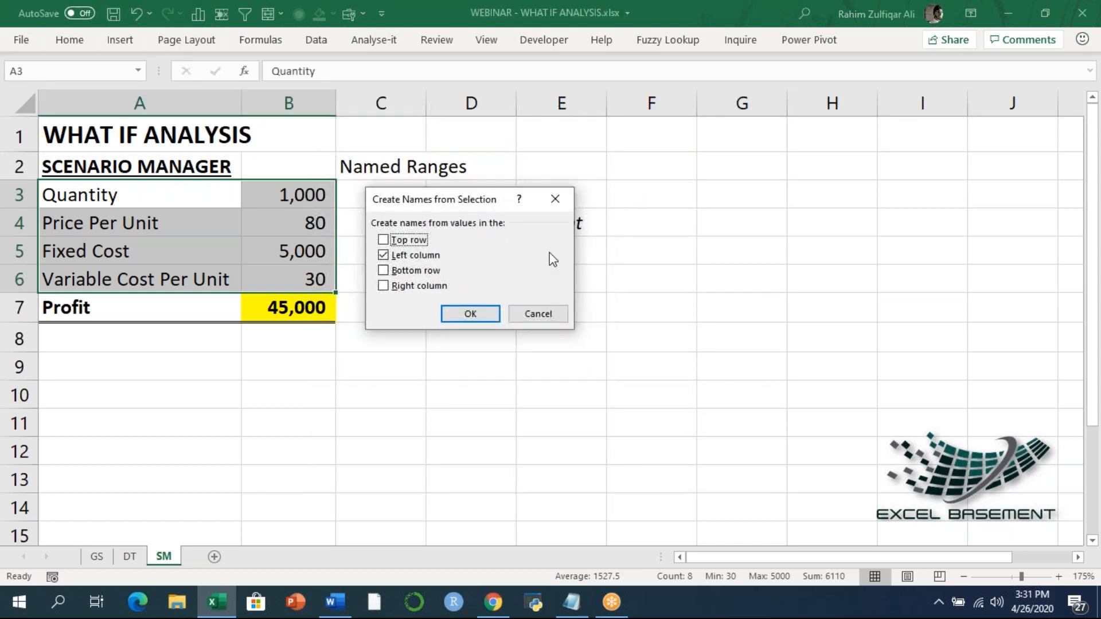
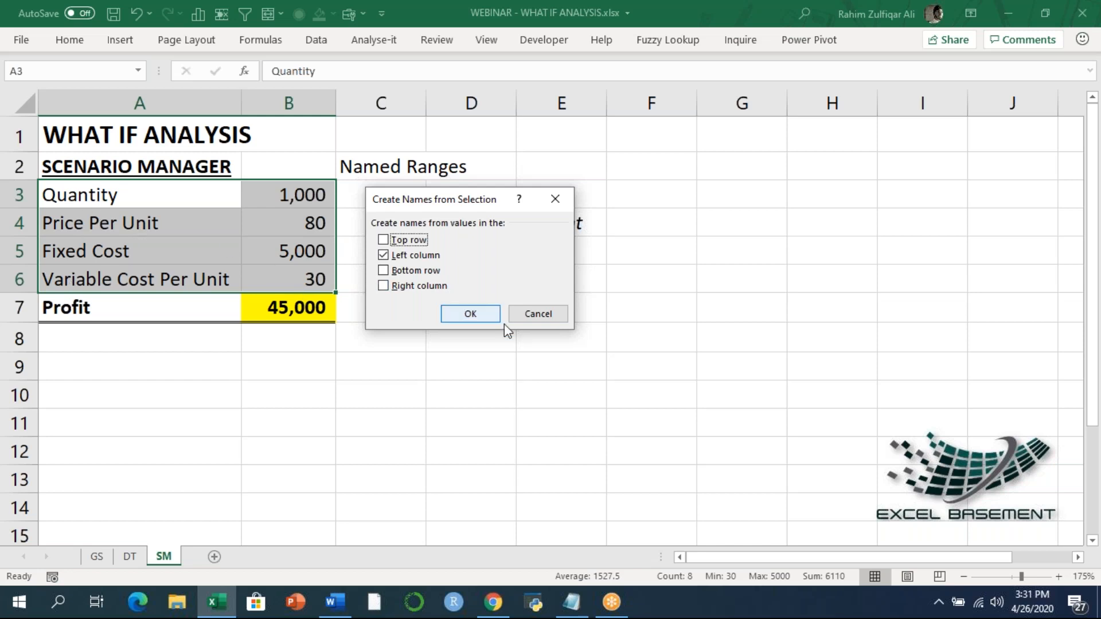
left_click(472, 316)
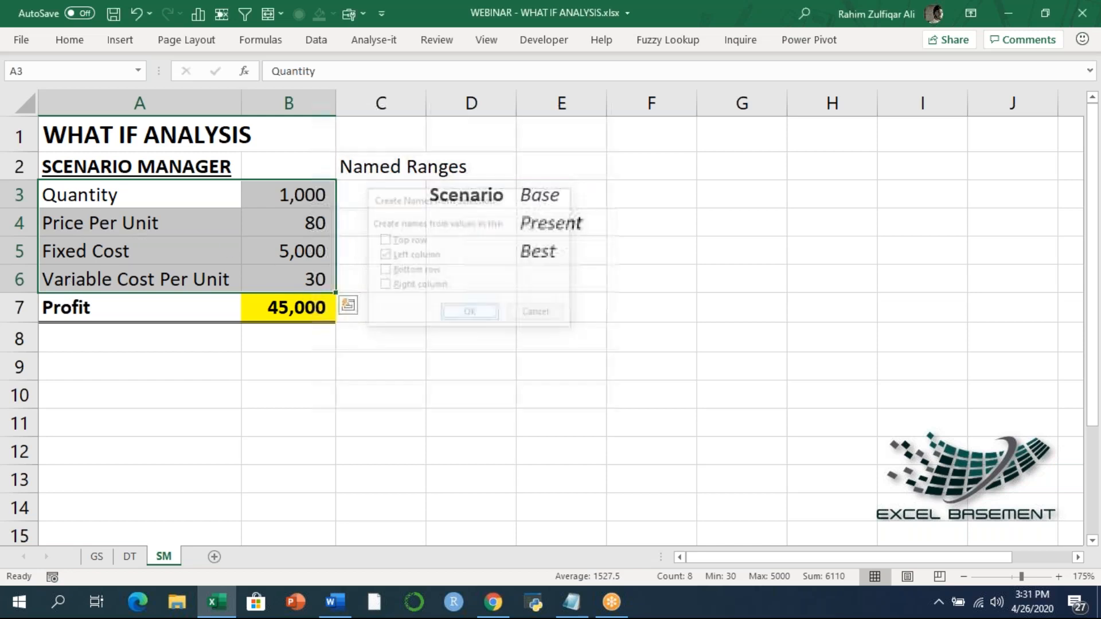
Review the names of the four input cells and the references they point to in the Name Manager
left_click(327, 217)
left_click(269, 42)
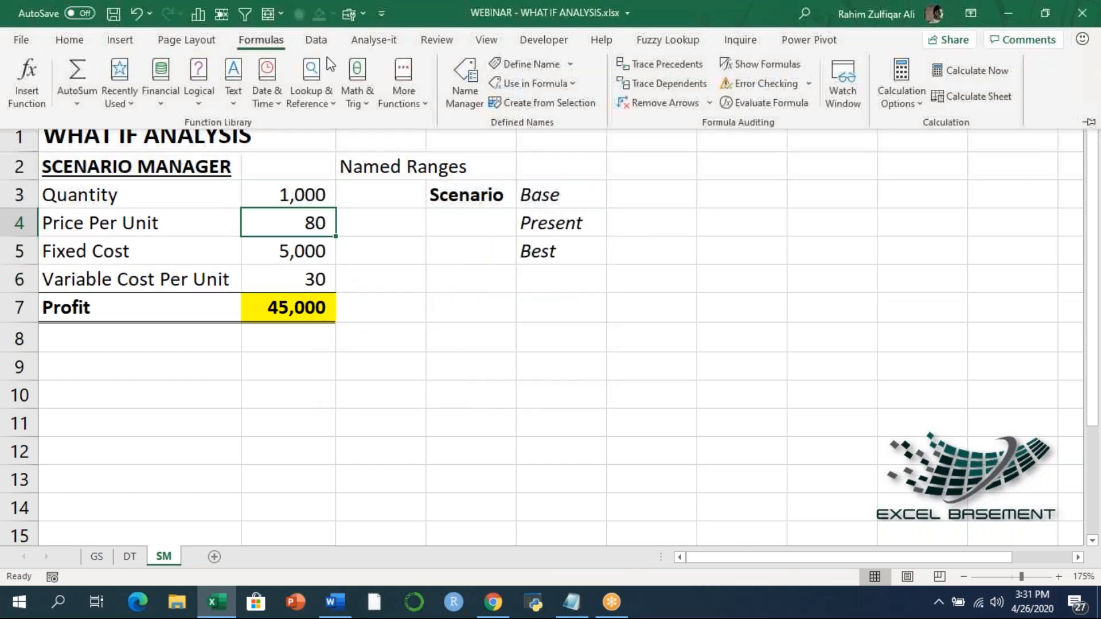
left_click(454, 74)
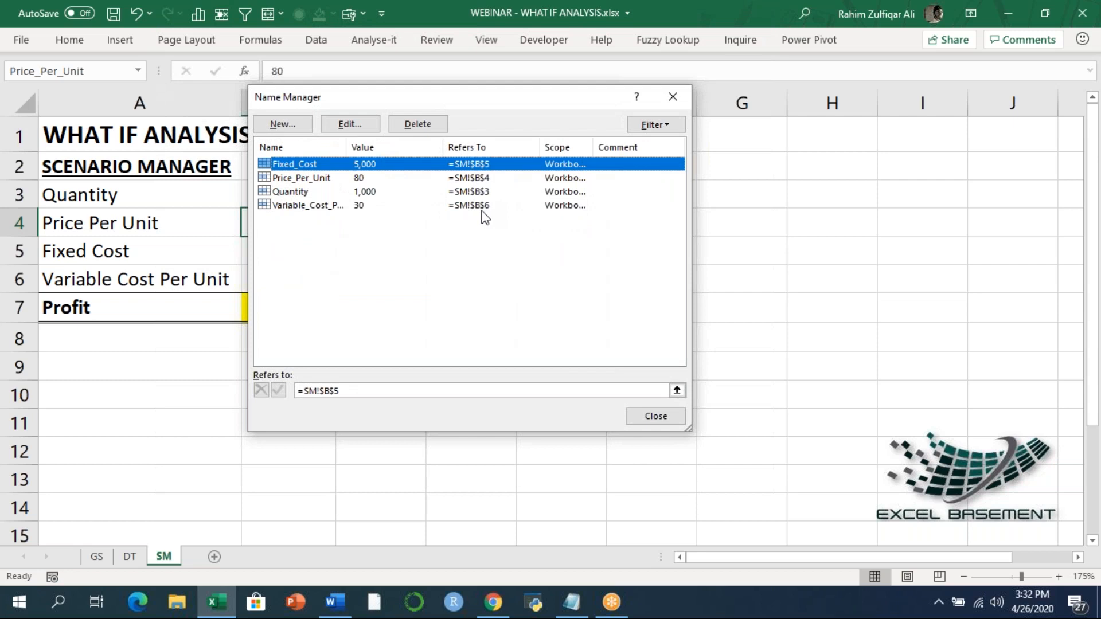
left_click(672, 97)
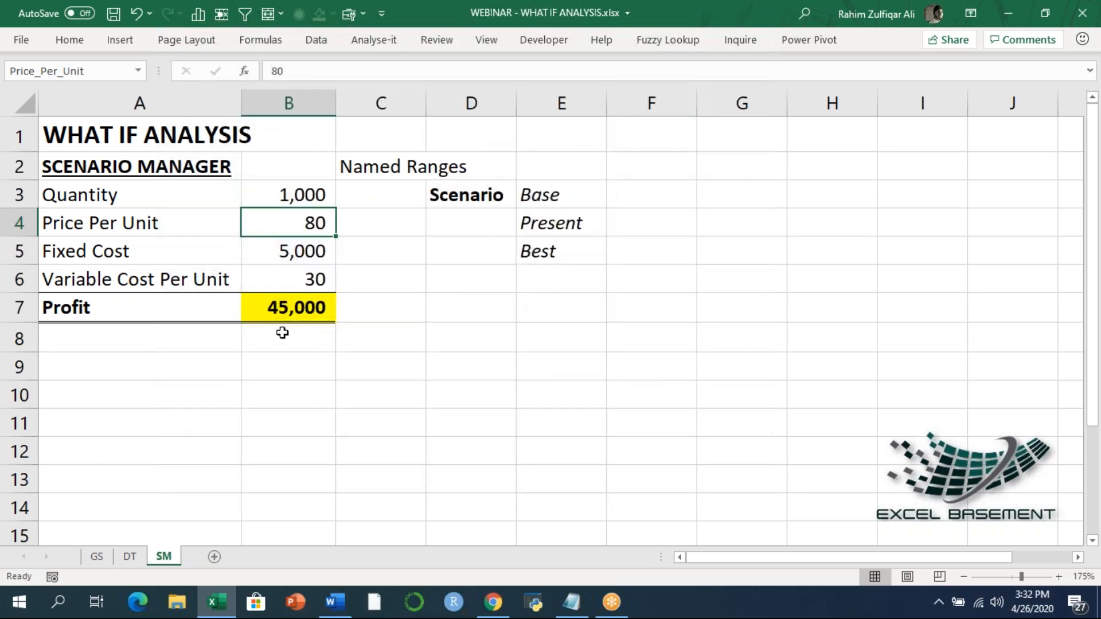
Create a new Scenario summary report from the Scenario Manager with the profit cell B7 as the result cell
left_click(290, 314)
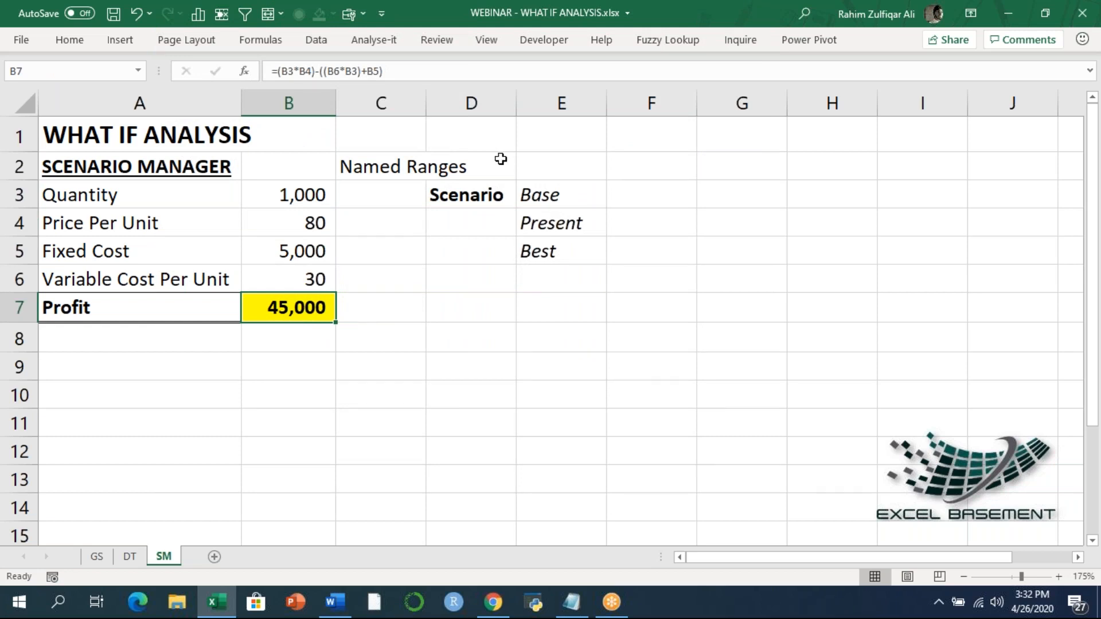
left_click(326, 43)
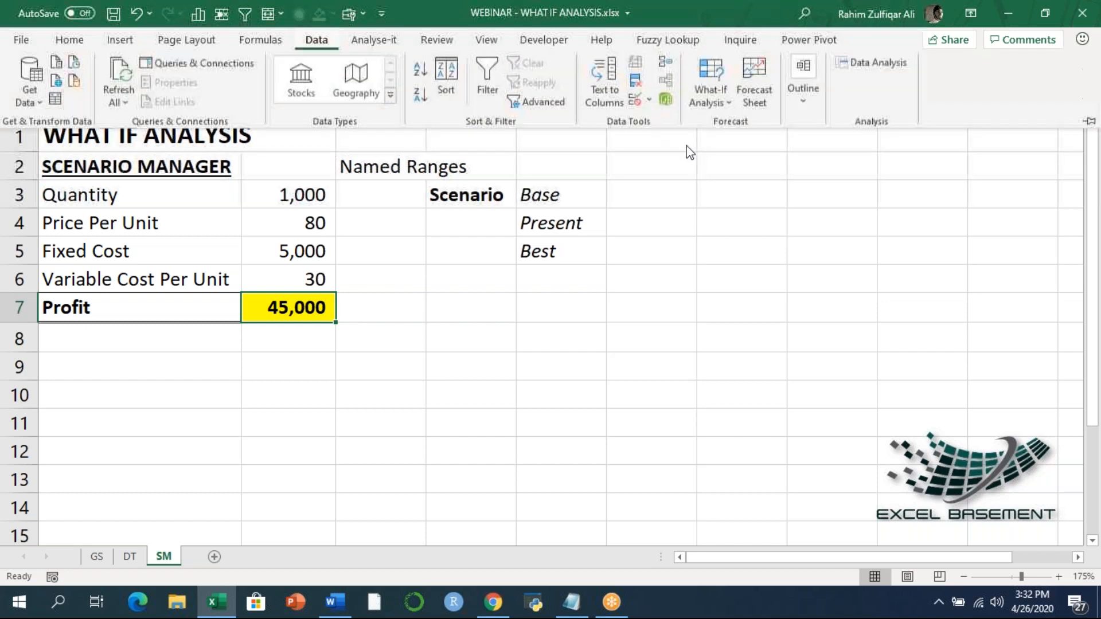
left_click(708, 96)
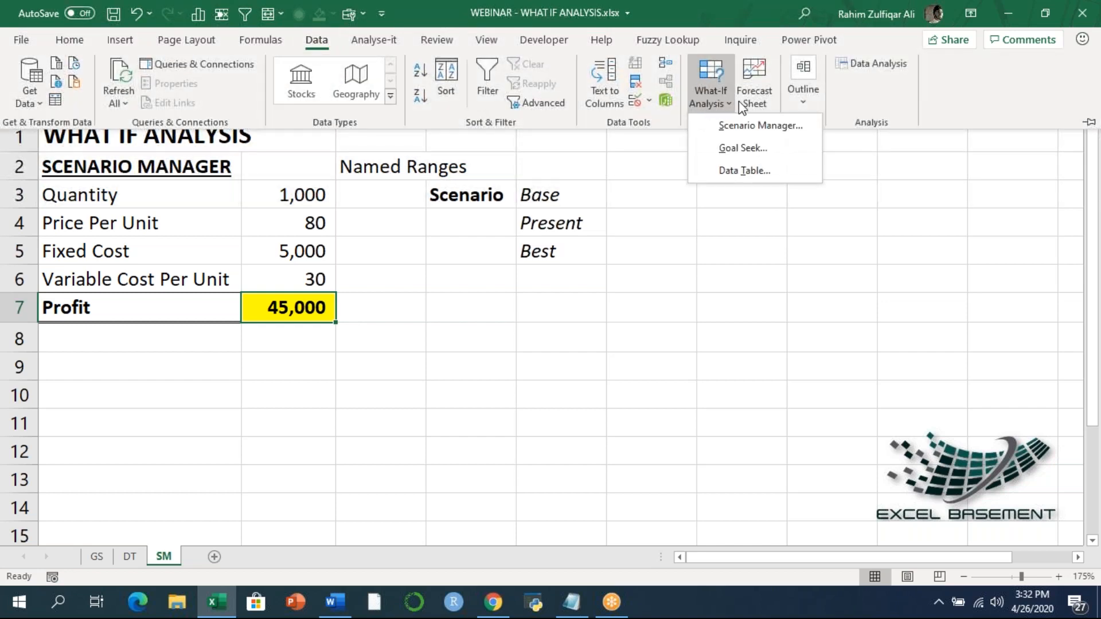
left_click(730, 126)
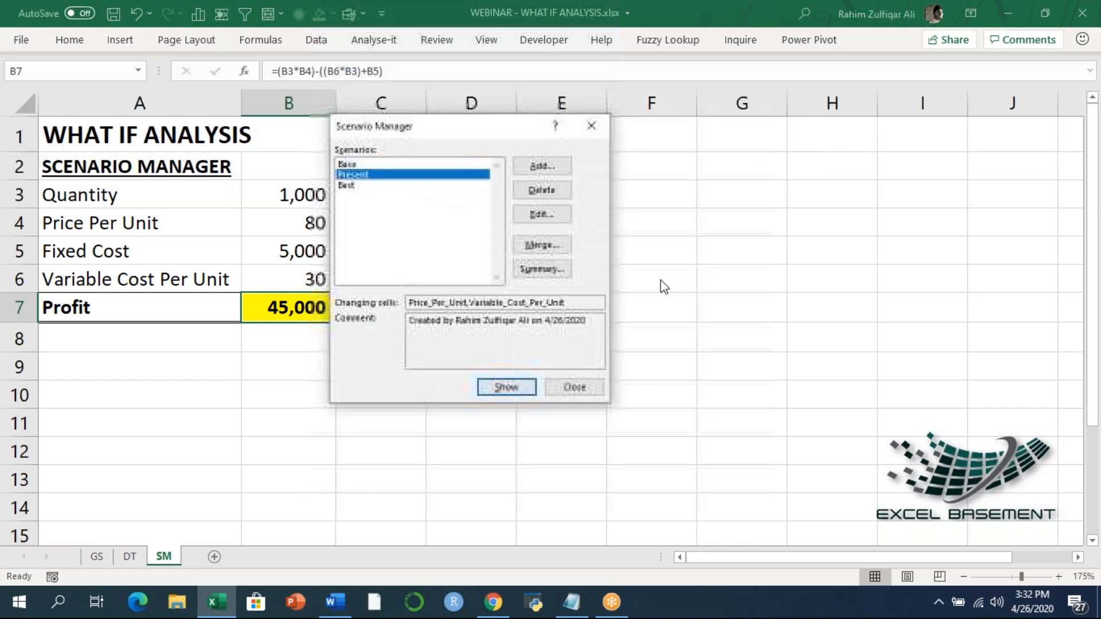
left_click(357, 167)
left_click(359, 175)
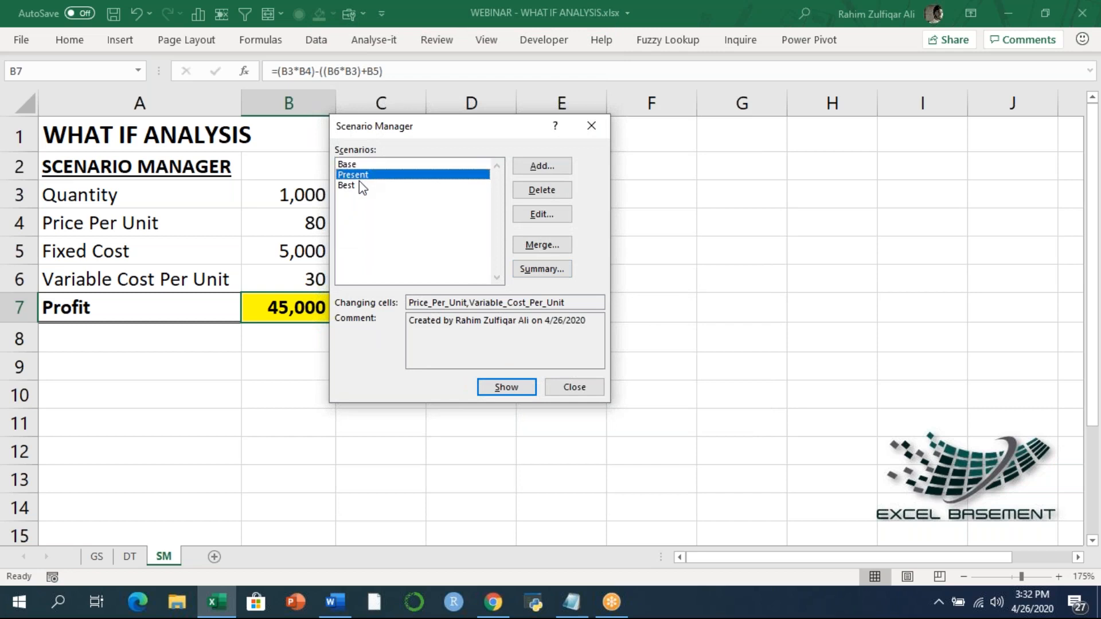
left_click(364, 186)
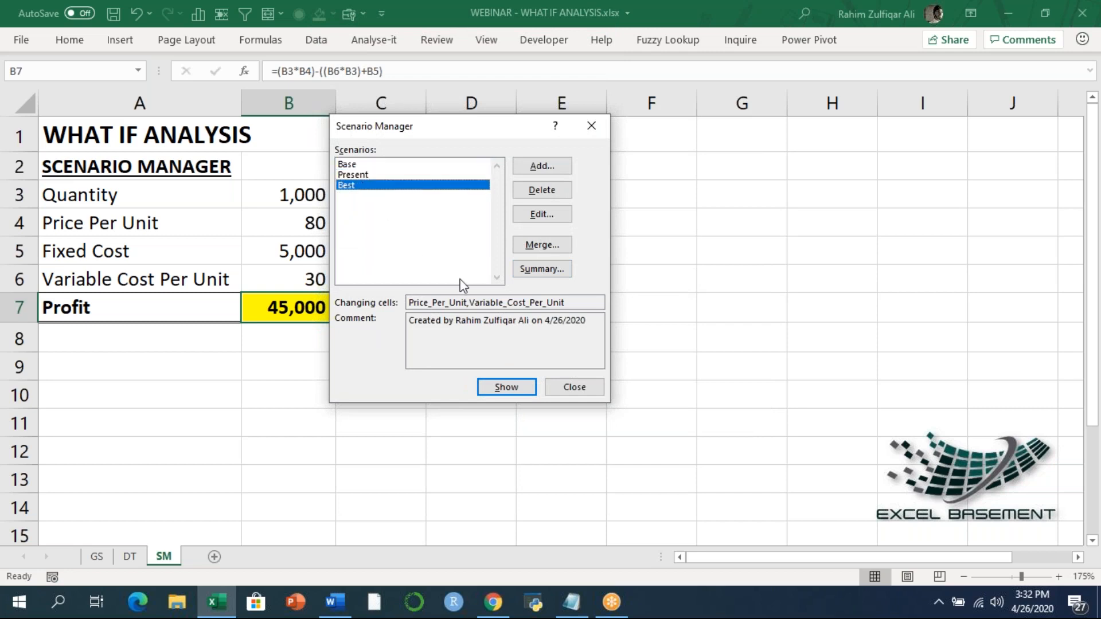
left_click(537, 271)
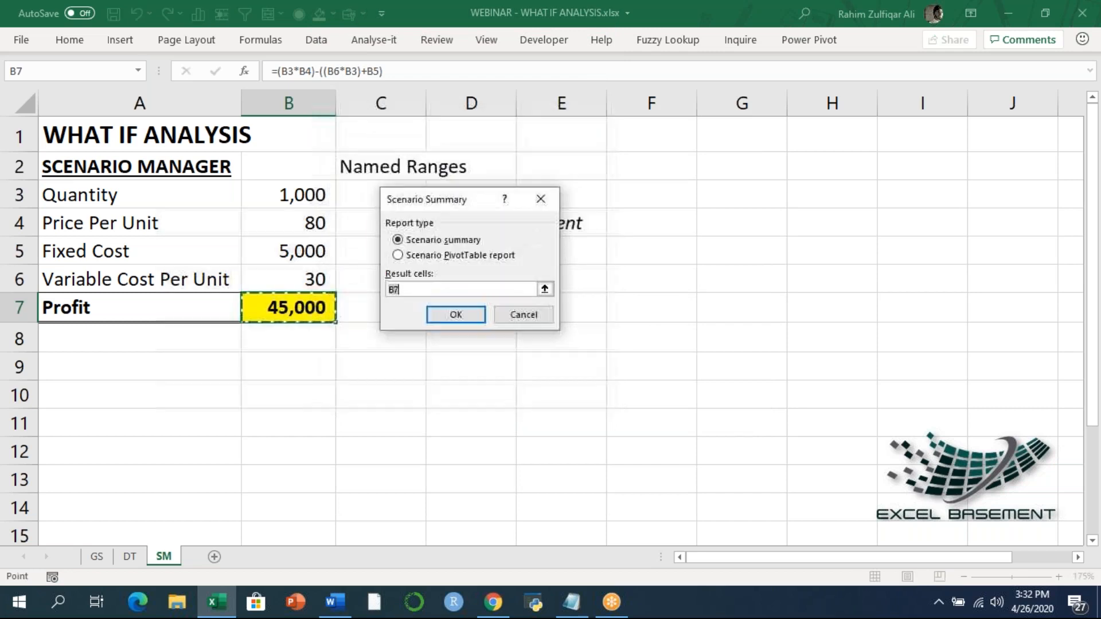
left_click(456, 315)
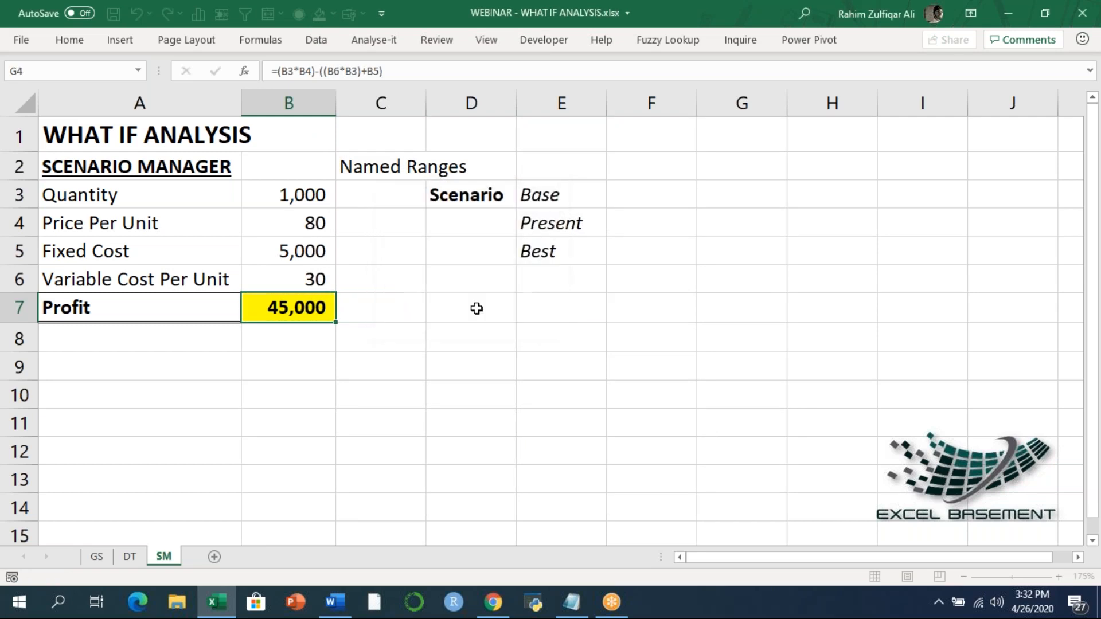
Examine the changing cell names in C6:C7 and the result cell reference in C9 of the new Scenario Summary
left_click(262, 215)
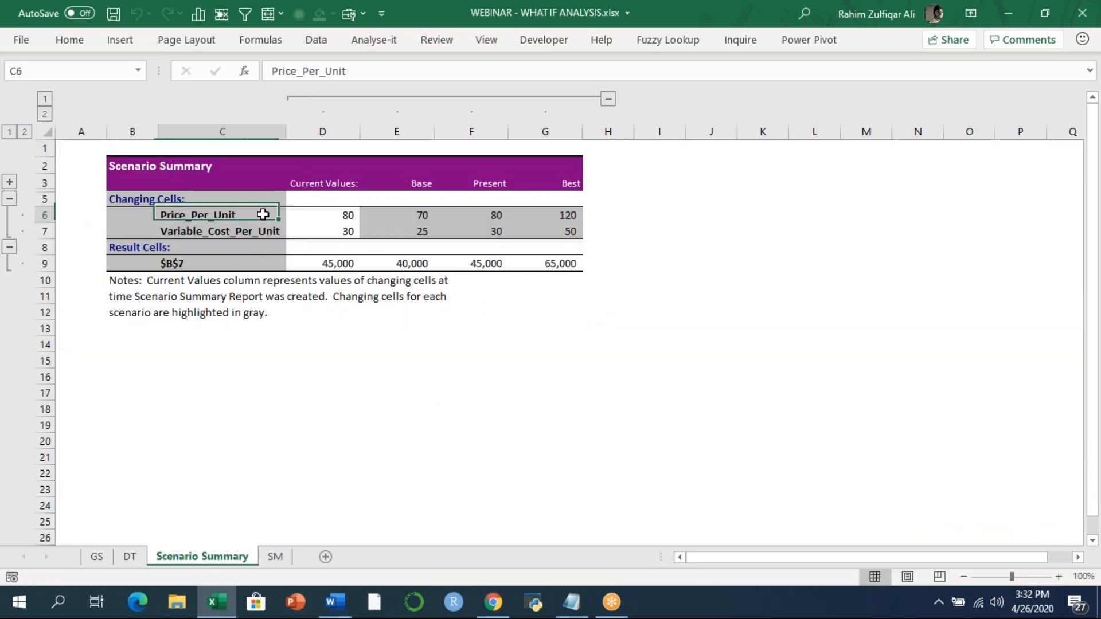
left_click(246, 230)
left_click(256, 202)
left_click(255, 216)
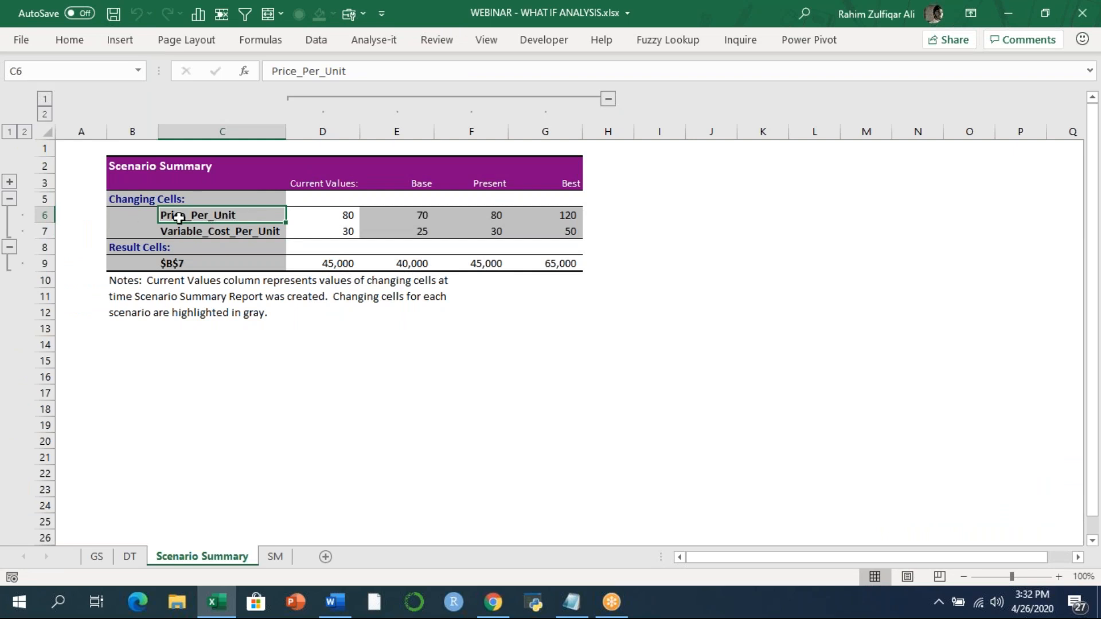
left_click(256, 230)
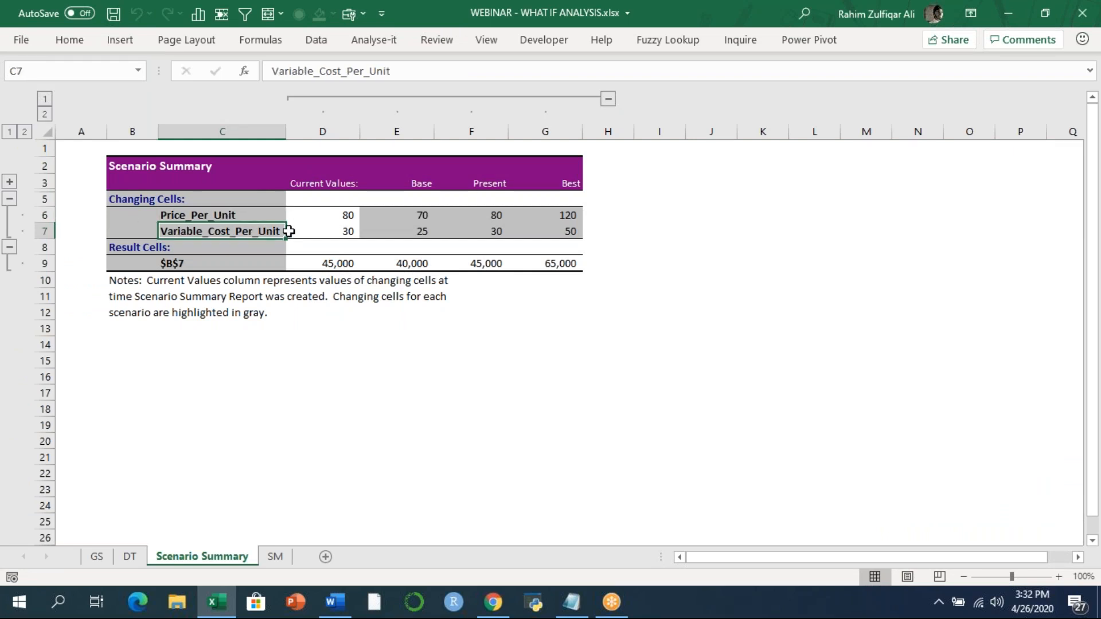
left_click_drag(253, 215, 253, 227)
left_click(529, 332)
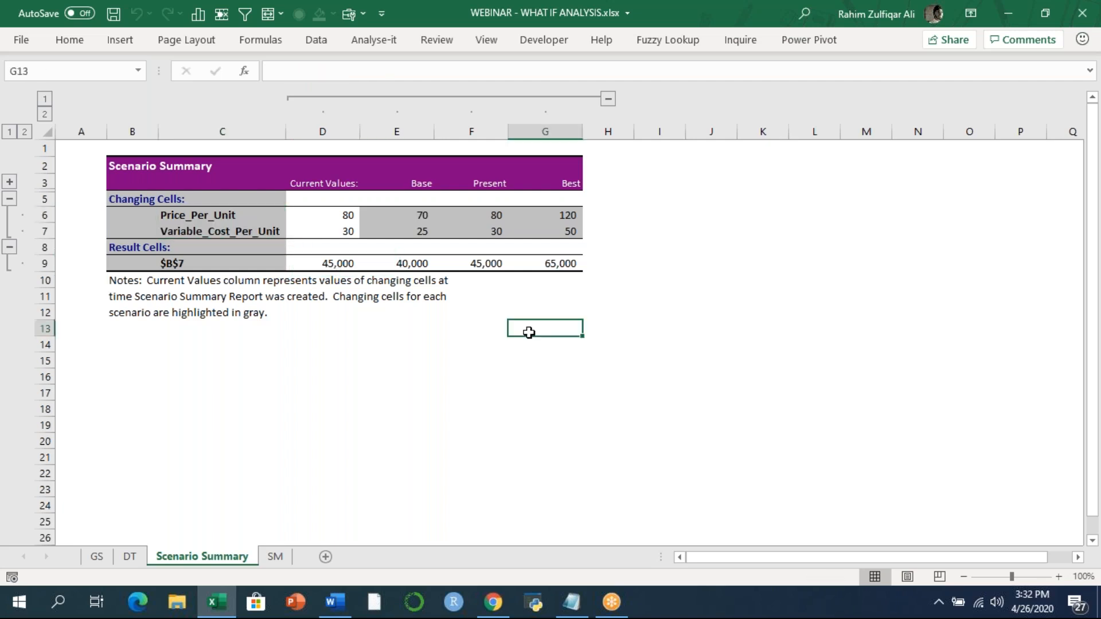
scroll(529, 333, "up", 3)
left_click_drag(307, 263, 319, 290)
left_click(286, 336)
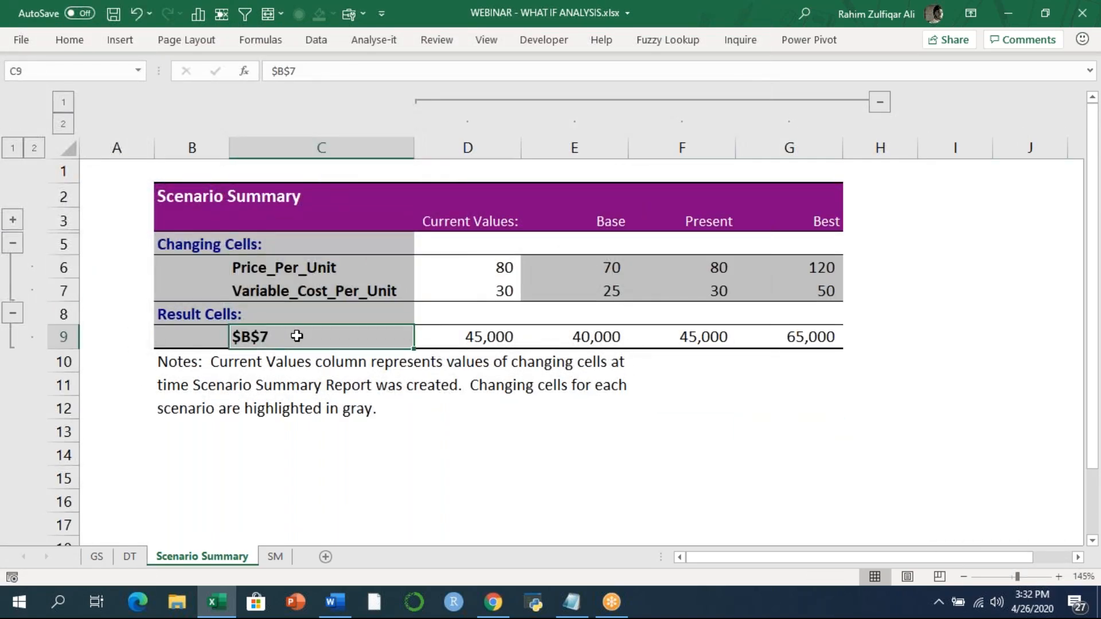
Name the profit result cell B7 on the SM sheet "profit"
left_click(276, 556)
left_click(163, 312)
left_click(275, 311)
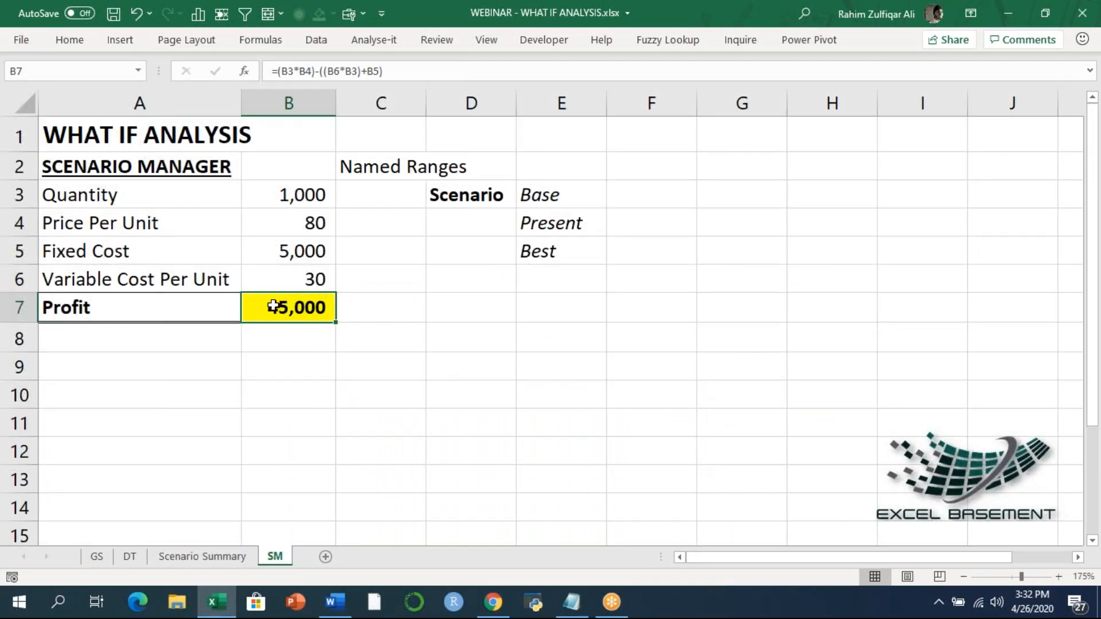
left_click(131, 70)
type("profit")
key("BackSpace")
key("BackSpace")
key("BackSpace")
type("fit")
key("Return")
Delete the existing Scenario Summary sheet that still shows $B$7 as its result cell label
left_click(216, 560)
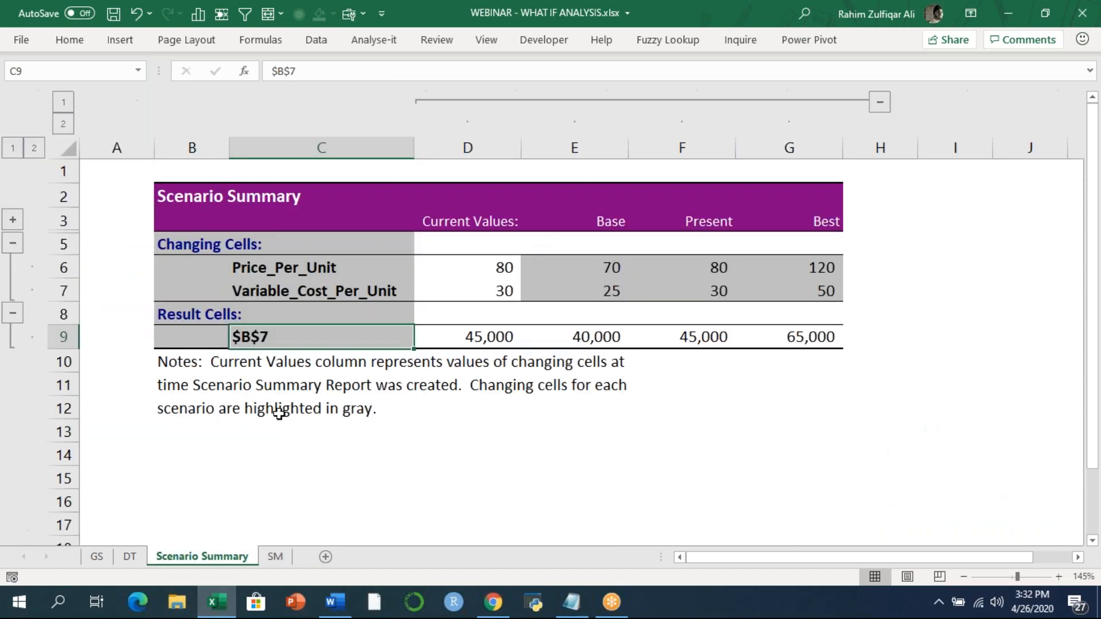
right_click(217, 558)
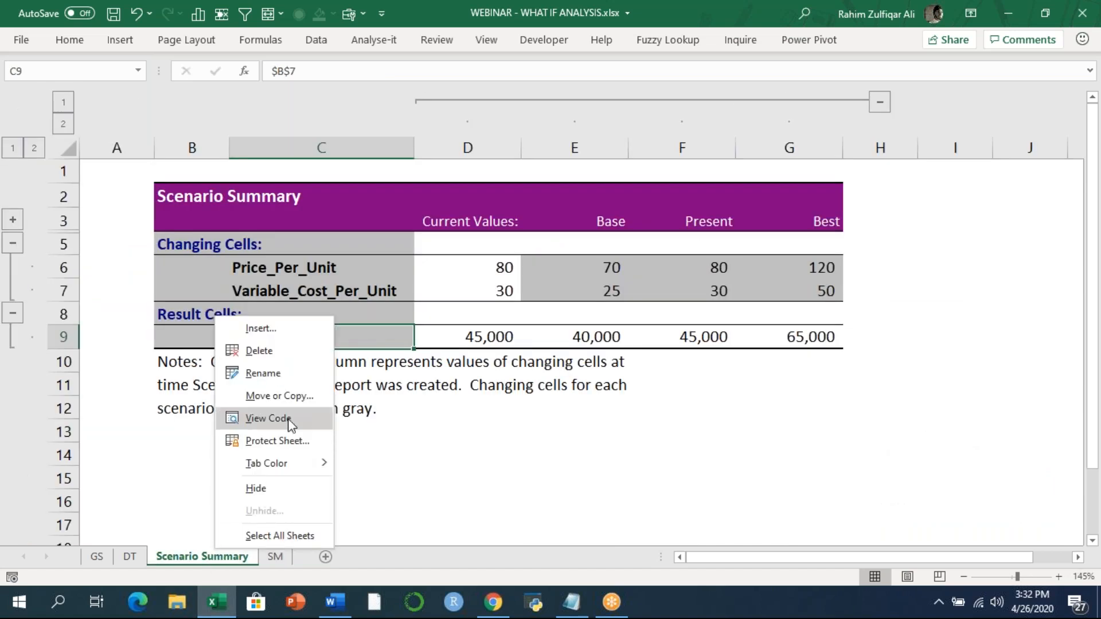
left_click(259, 350)
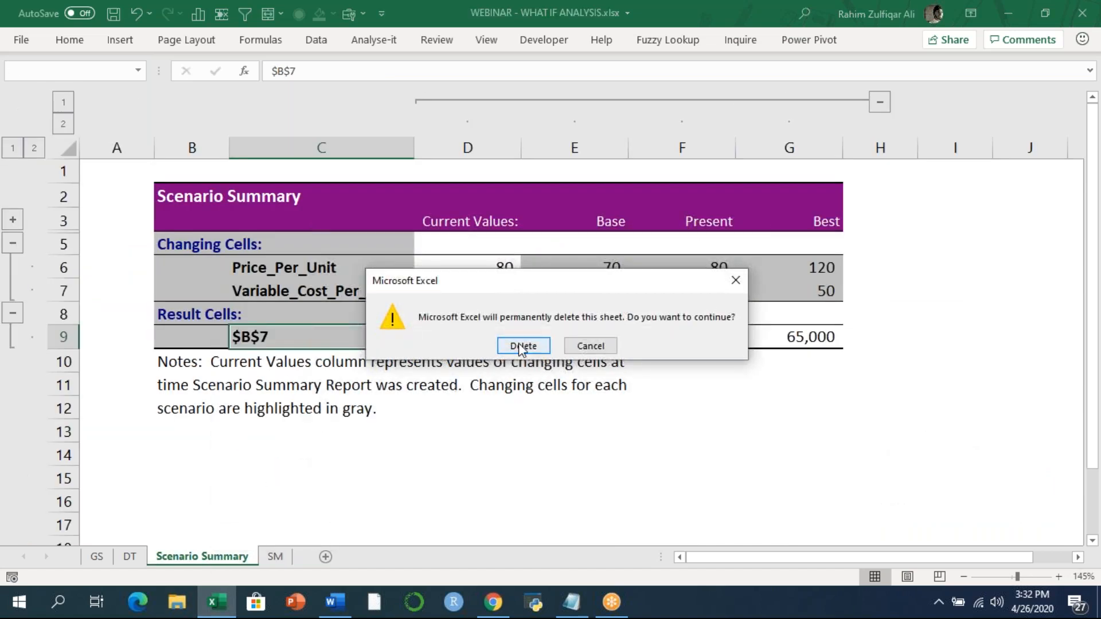
left_click(522, 346)
Generate a fresh Scenario summary report from the Scenario Manager, using the named profit cell on the SM sheet as the result cell
left_click(317, 39)
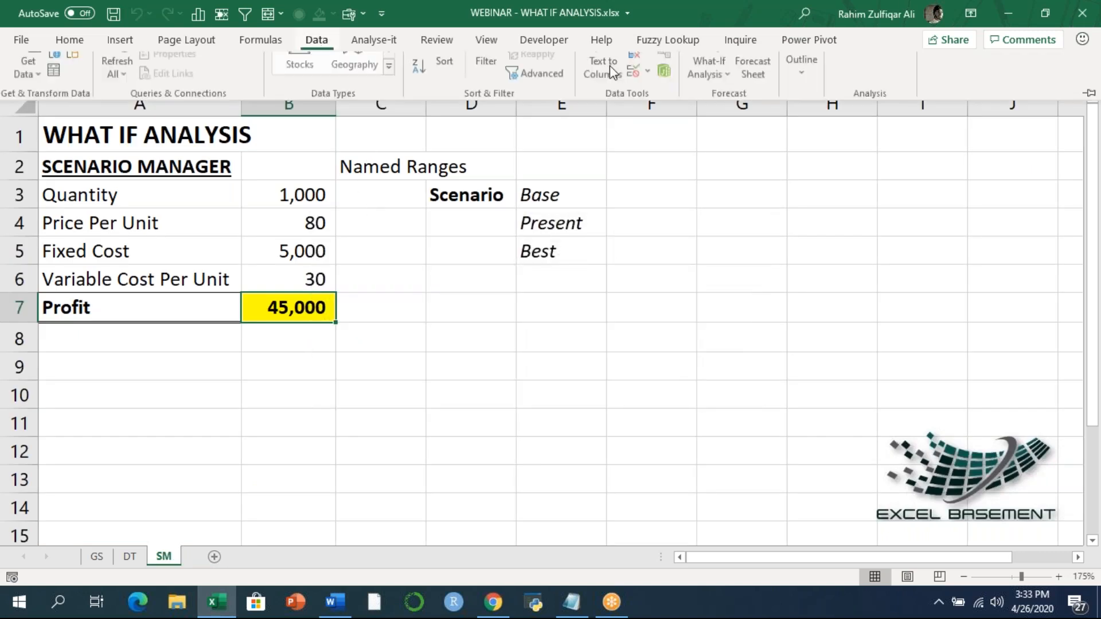
left_click(710, 92)
left_click(728, 123)
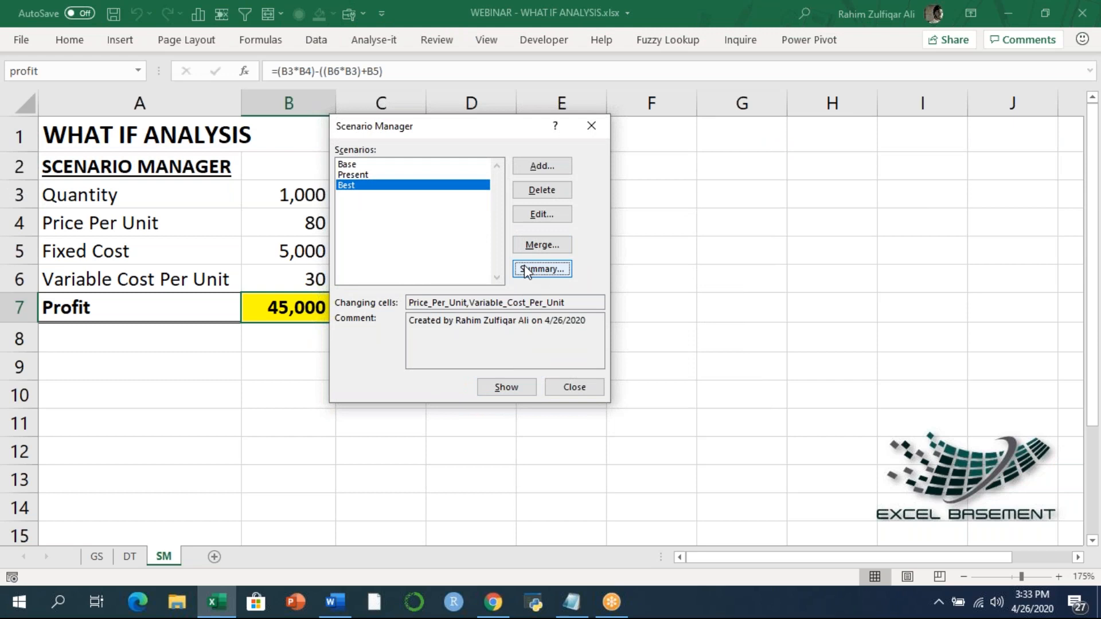
left_click(531, 268)
left_click(453, 315)
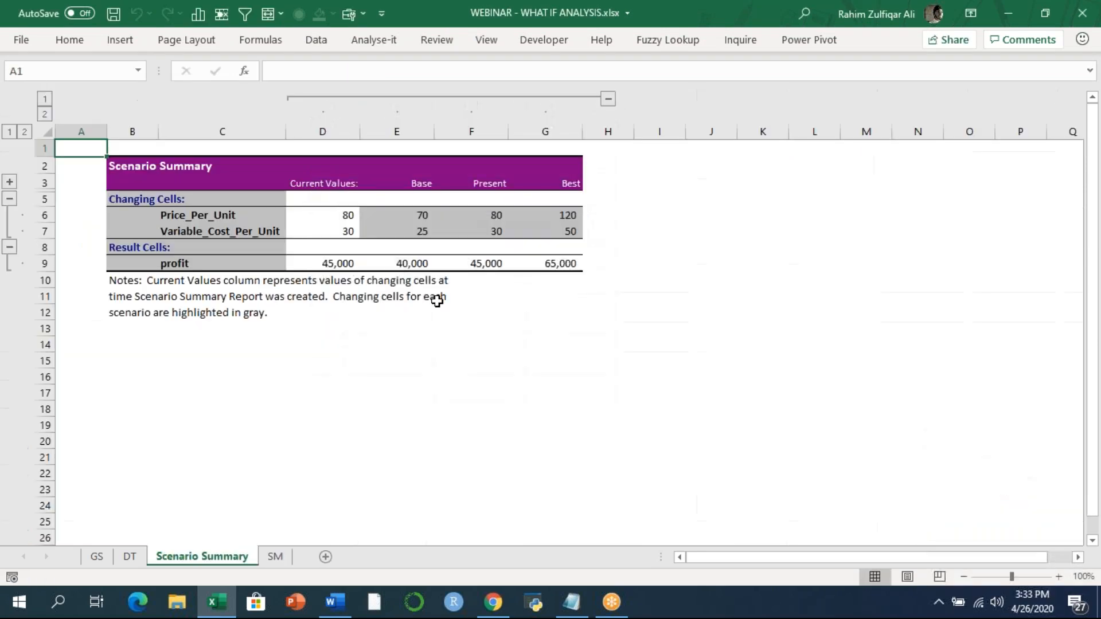
Examine the changing cell names in C6:C7 and the result cell name in C9 of the regenerated Scenario Summary
left_click(221, 259)
left_click(230, 233)
left_click(236, 214)
left_click(246, 234)
left_click(252, 261)
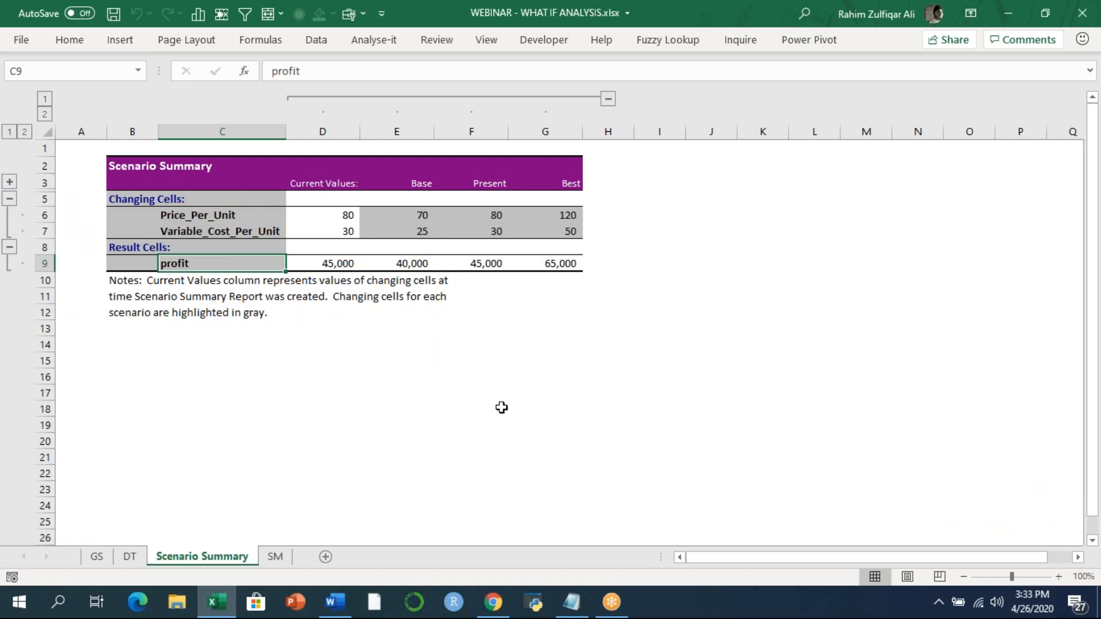
scroll(551, 431, "up", 3)
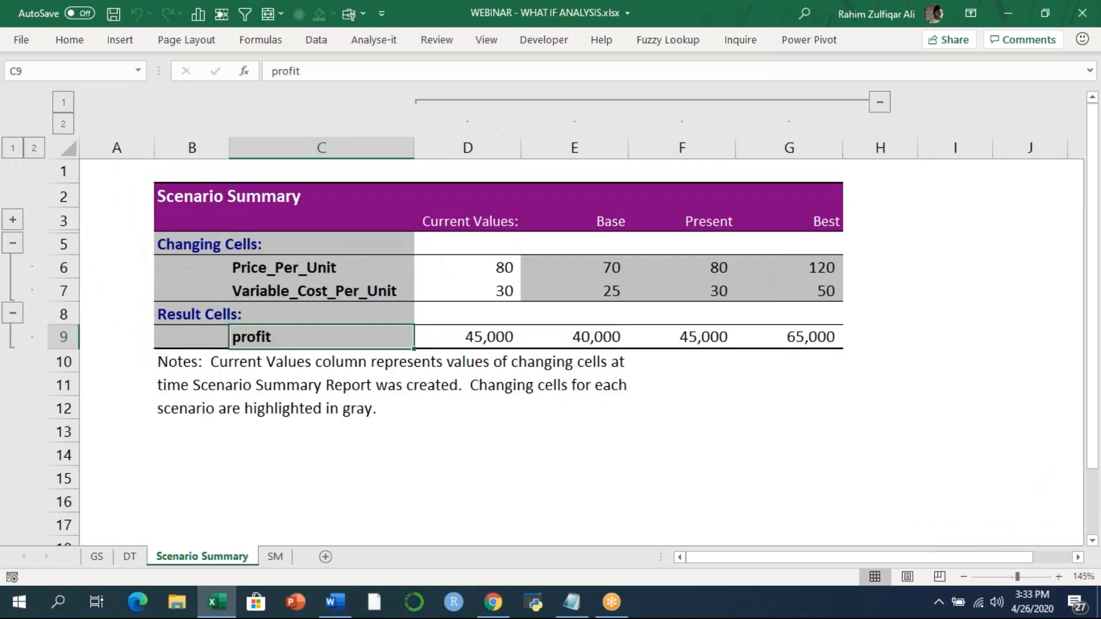
Review the Scenario Manager on the SM sheet and its Add Scenario settings, including the protection options, without adding a scenario
left_click(278, 556)
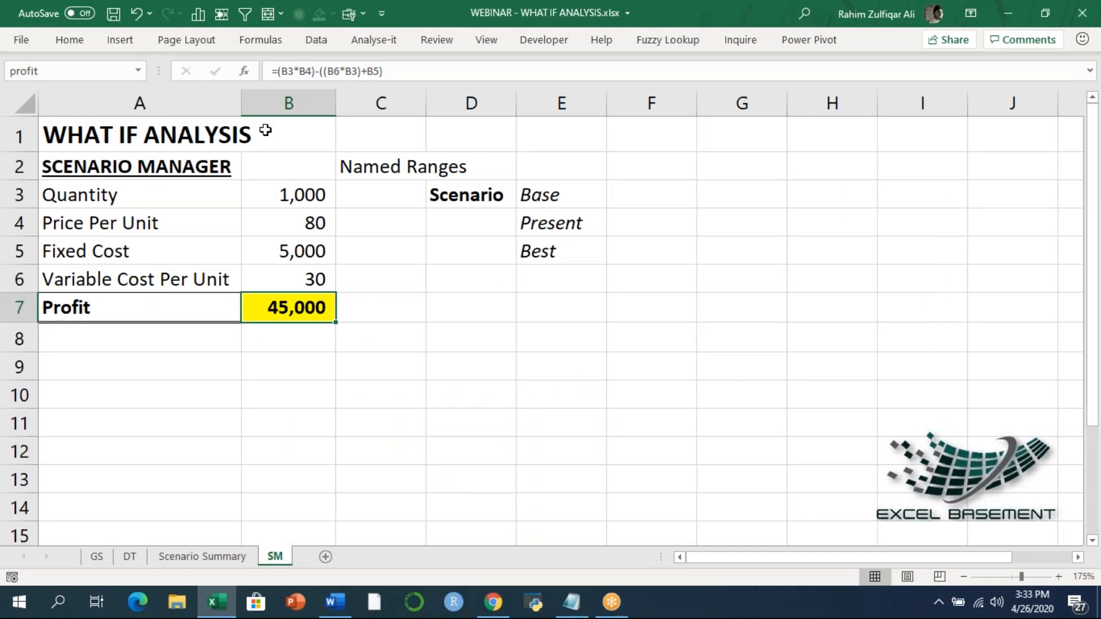
left_click(314, 41)
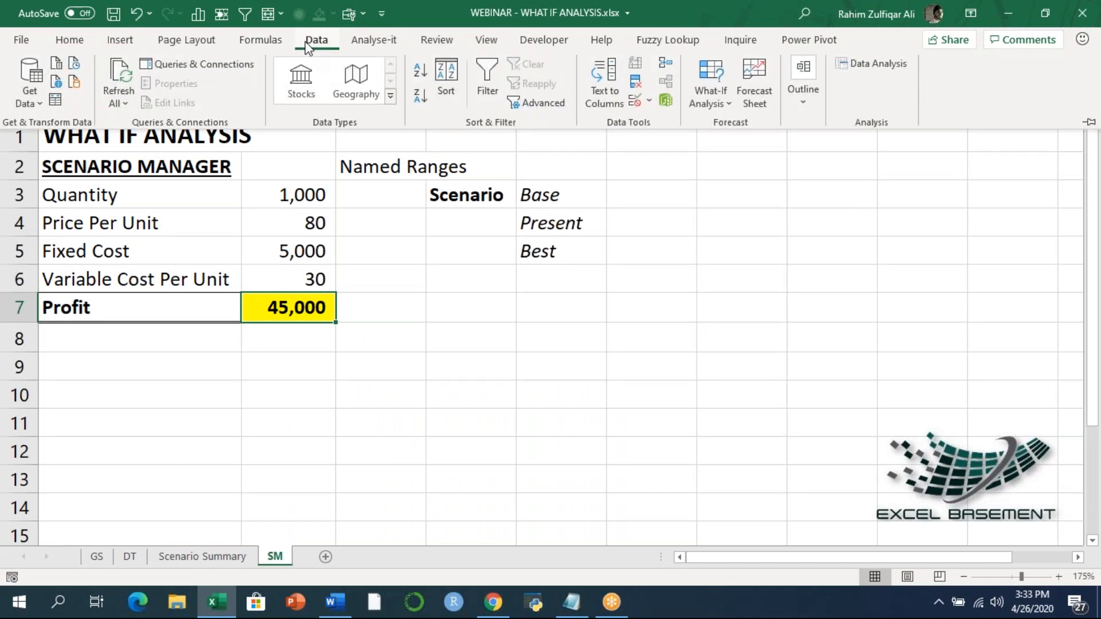
left_click(717, 106)
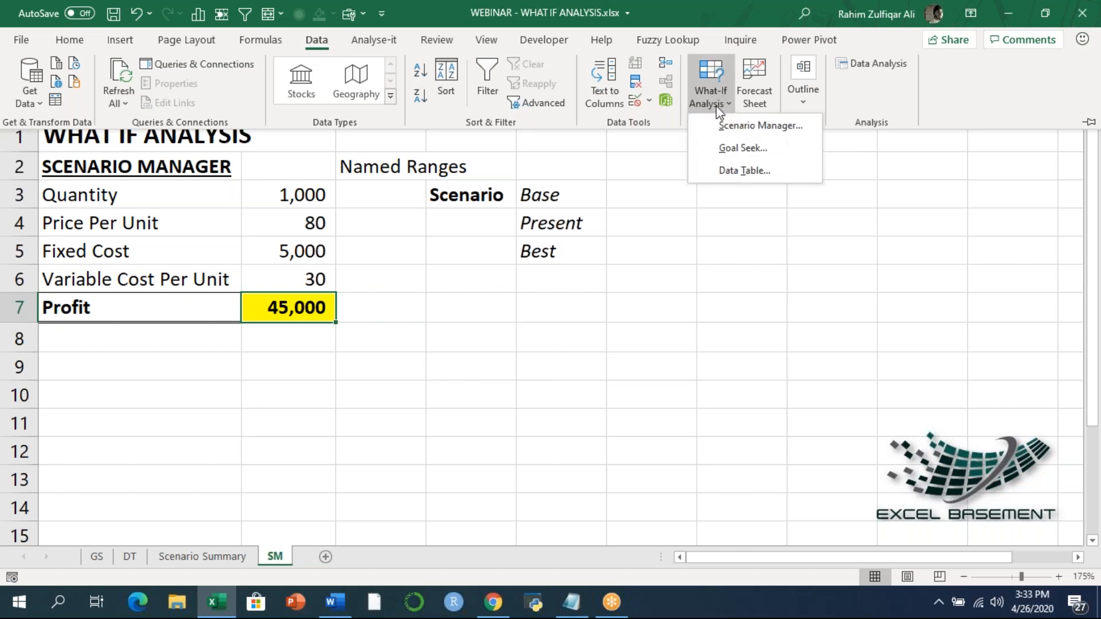
left_click(717, 131)
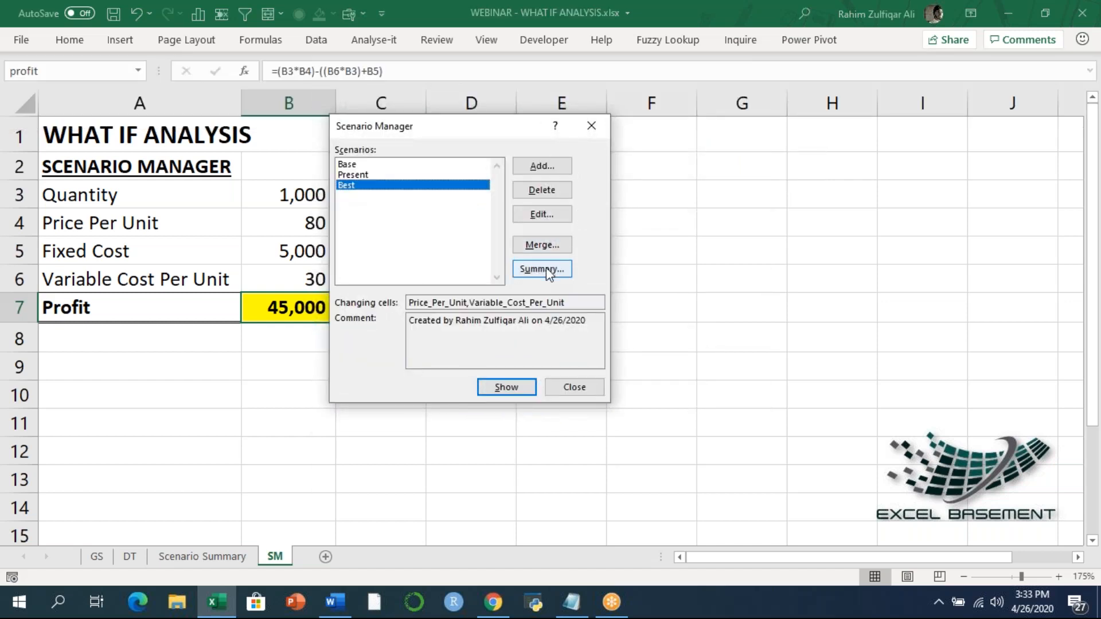
left_click(530, 166)
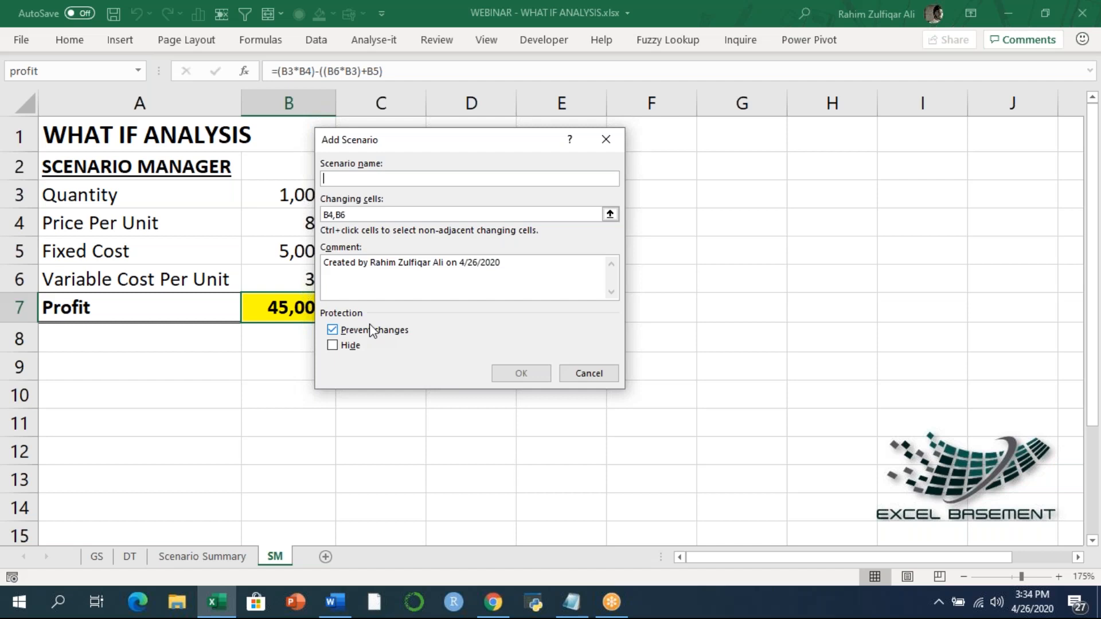
left_click(589, 373)
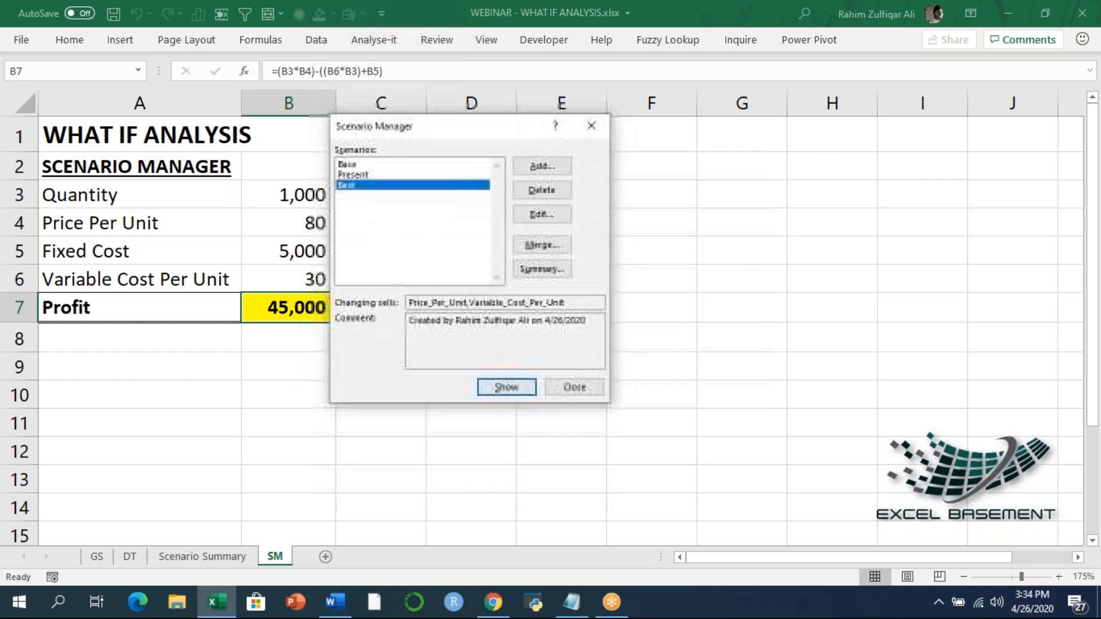
left_click(574, 387)
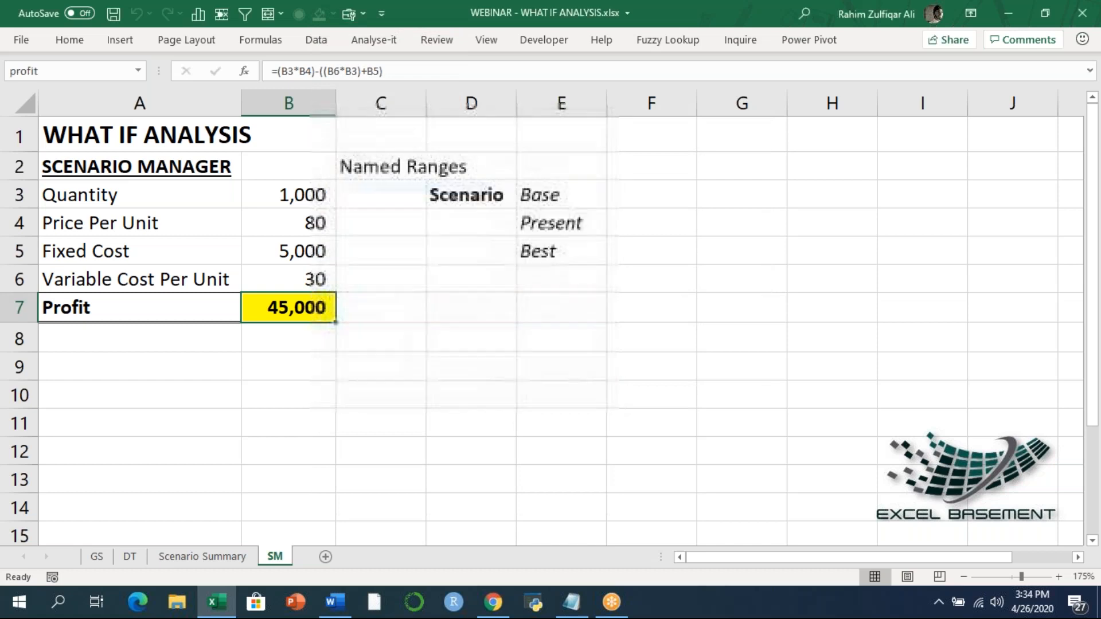
Revisit the Scenario Summary and DT sheets and return to the Goal Seek examples on the GS sheet
left_click(159, 561)
left_click(133, 559)
left_click(98, 561)
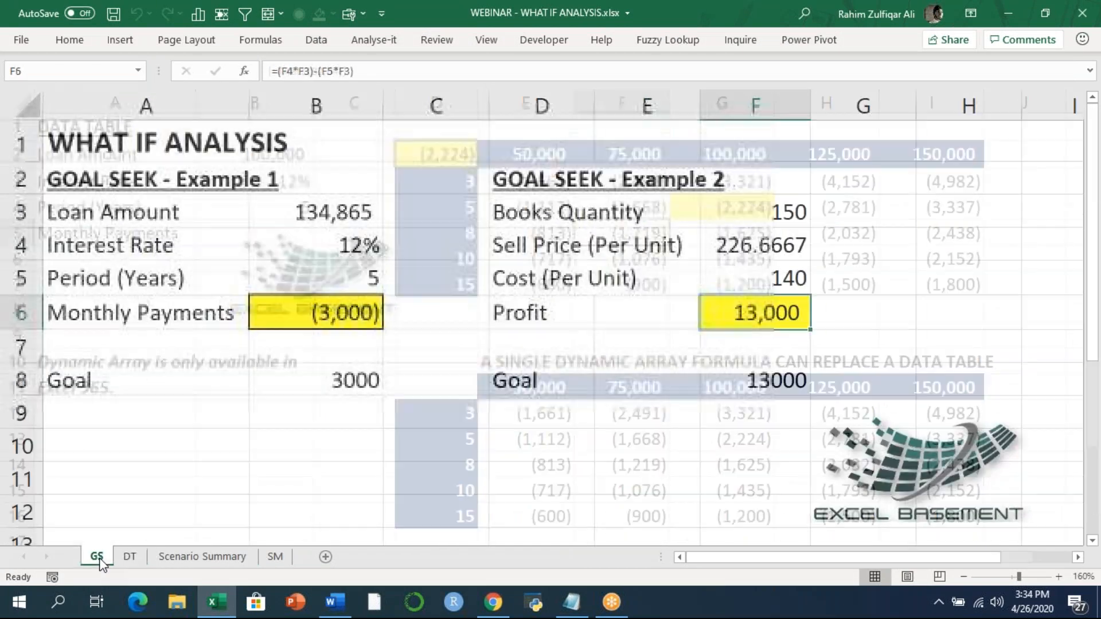